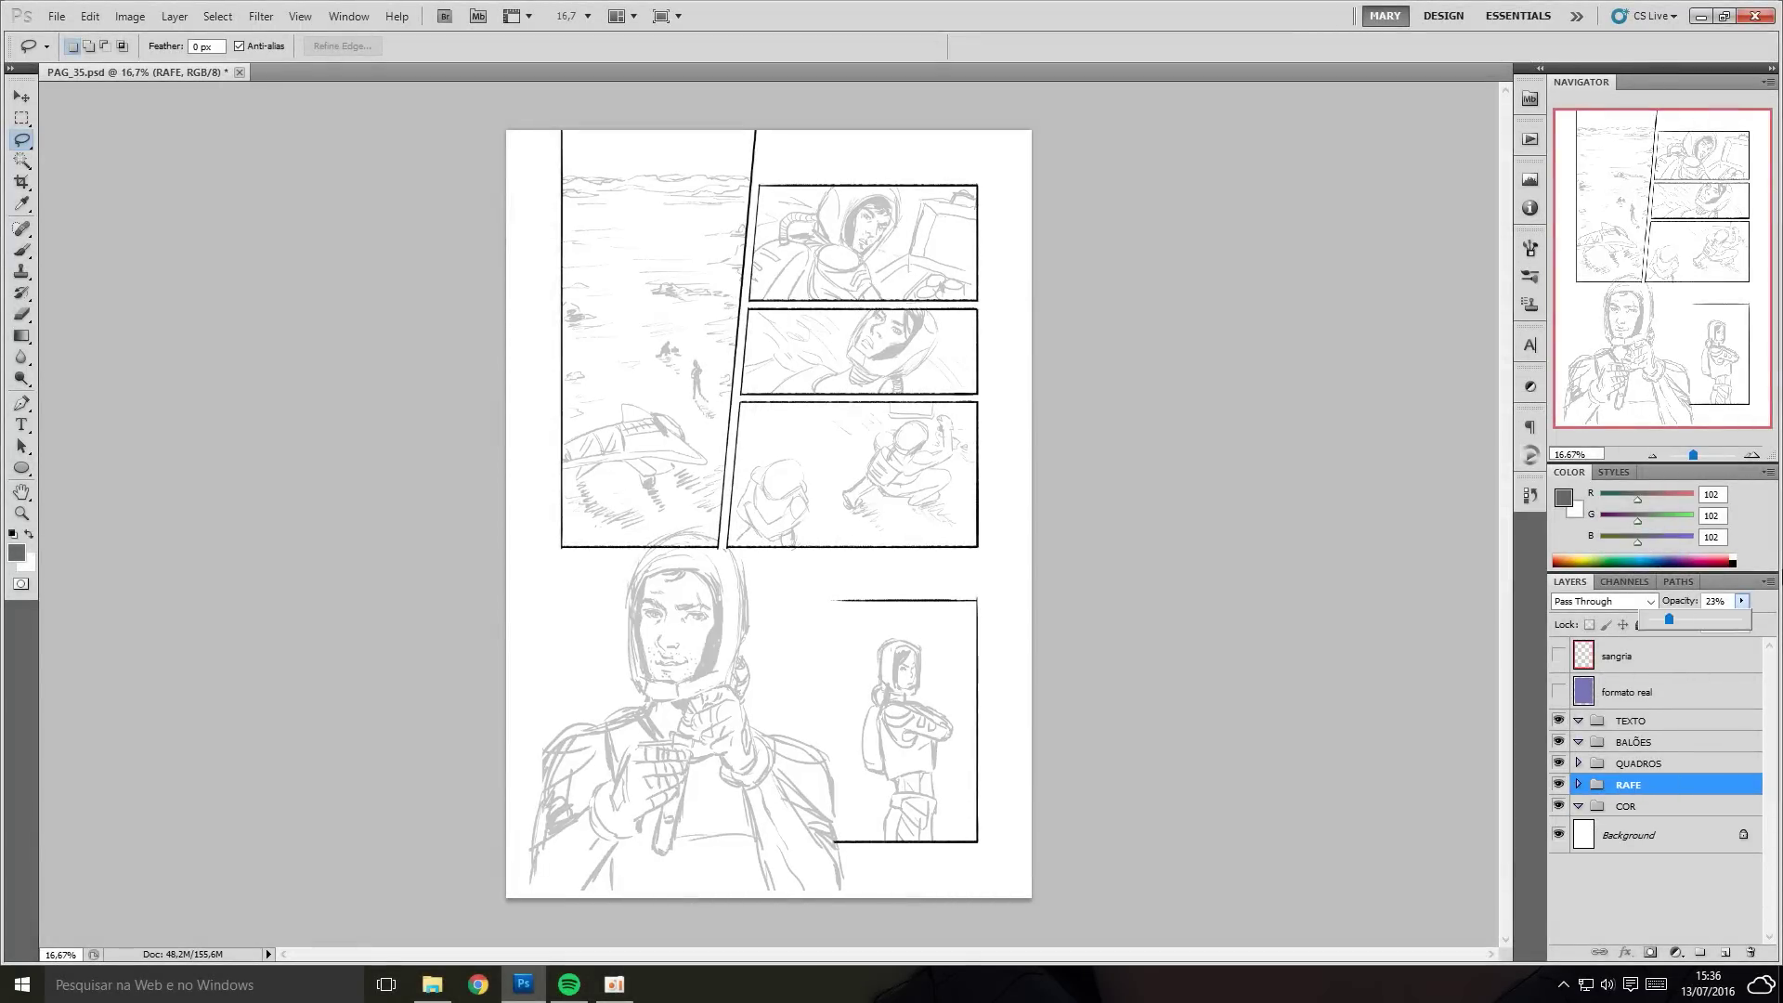
Add a new layer named arte1 and ink the first panel's horizon and rocks in black.
key("ctrl+shift+n")
type("arte1")
key("Return")
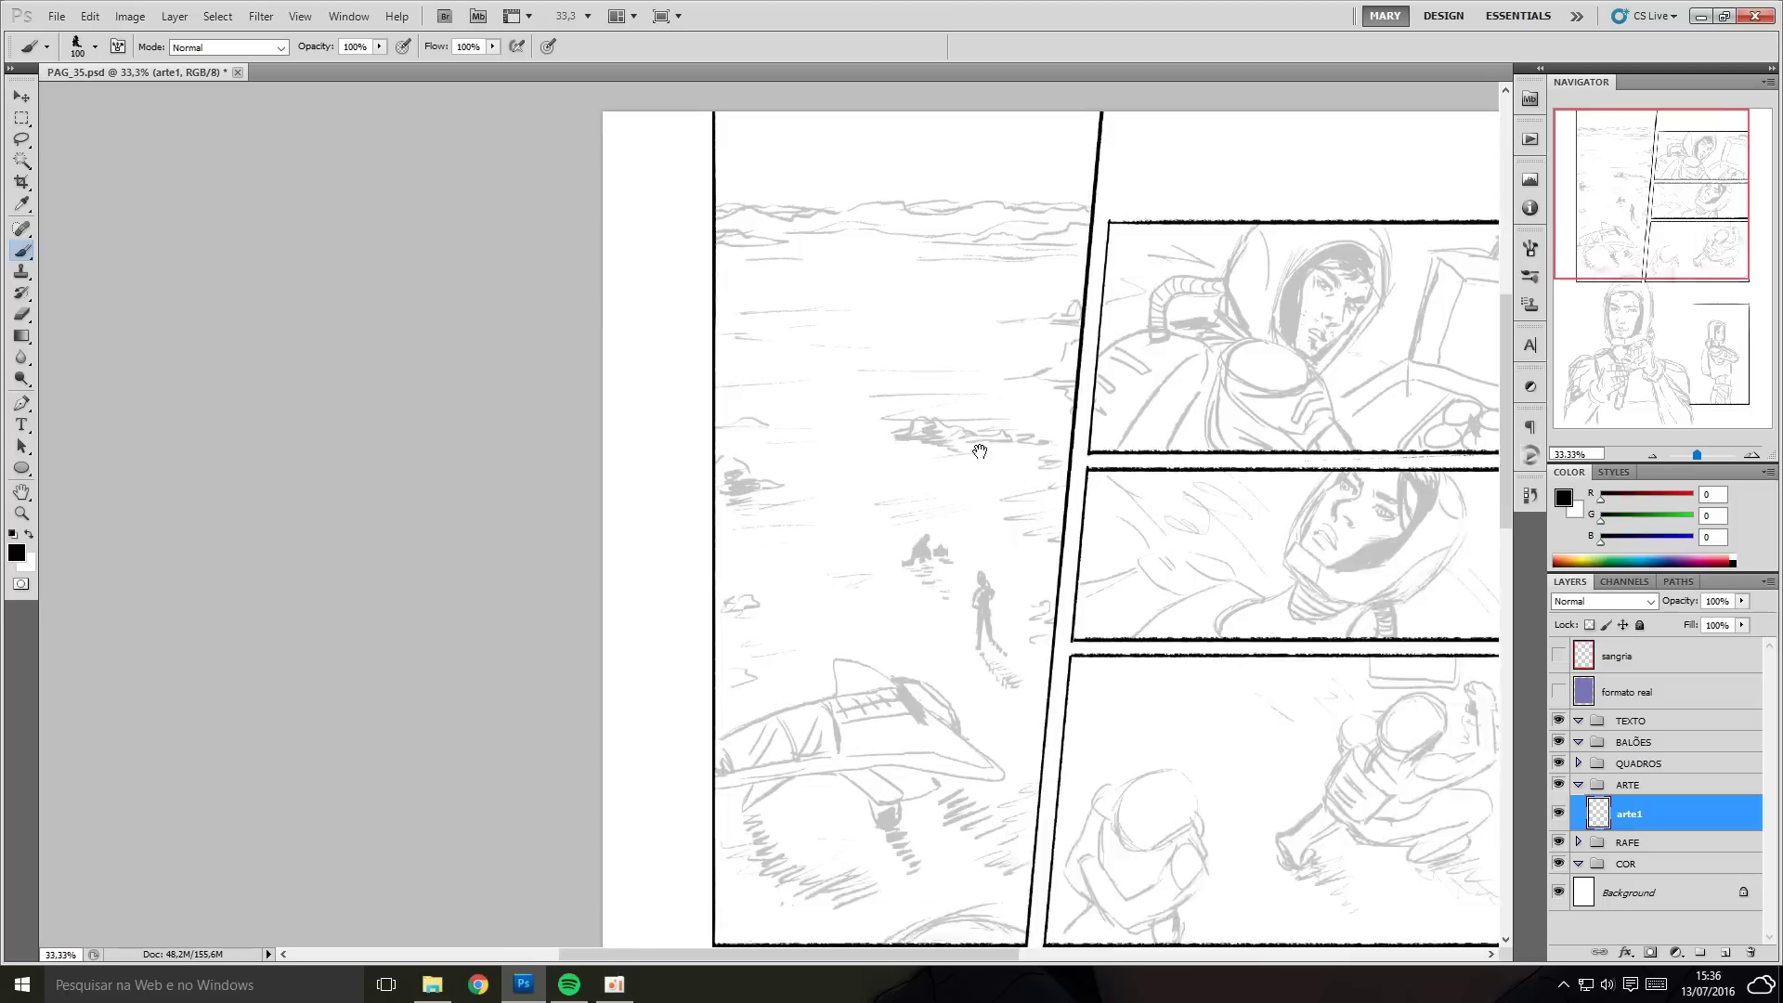
left_click_drag(647, 242, 703, 243)
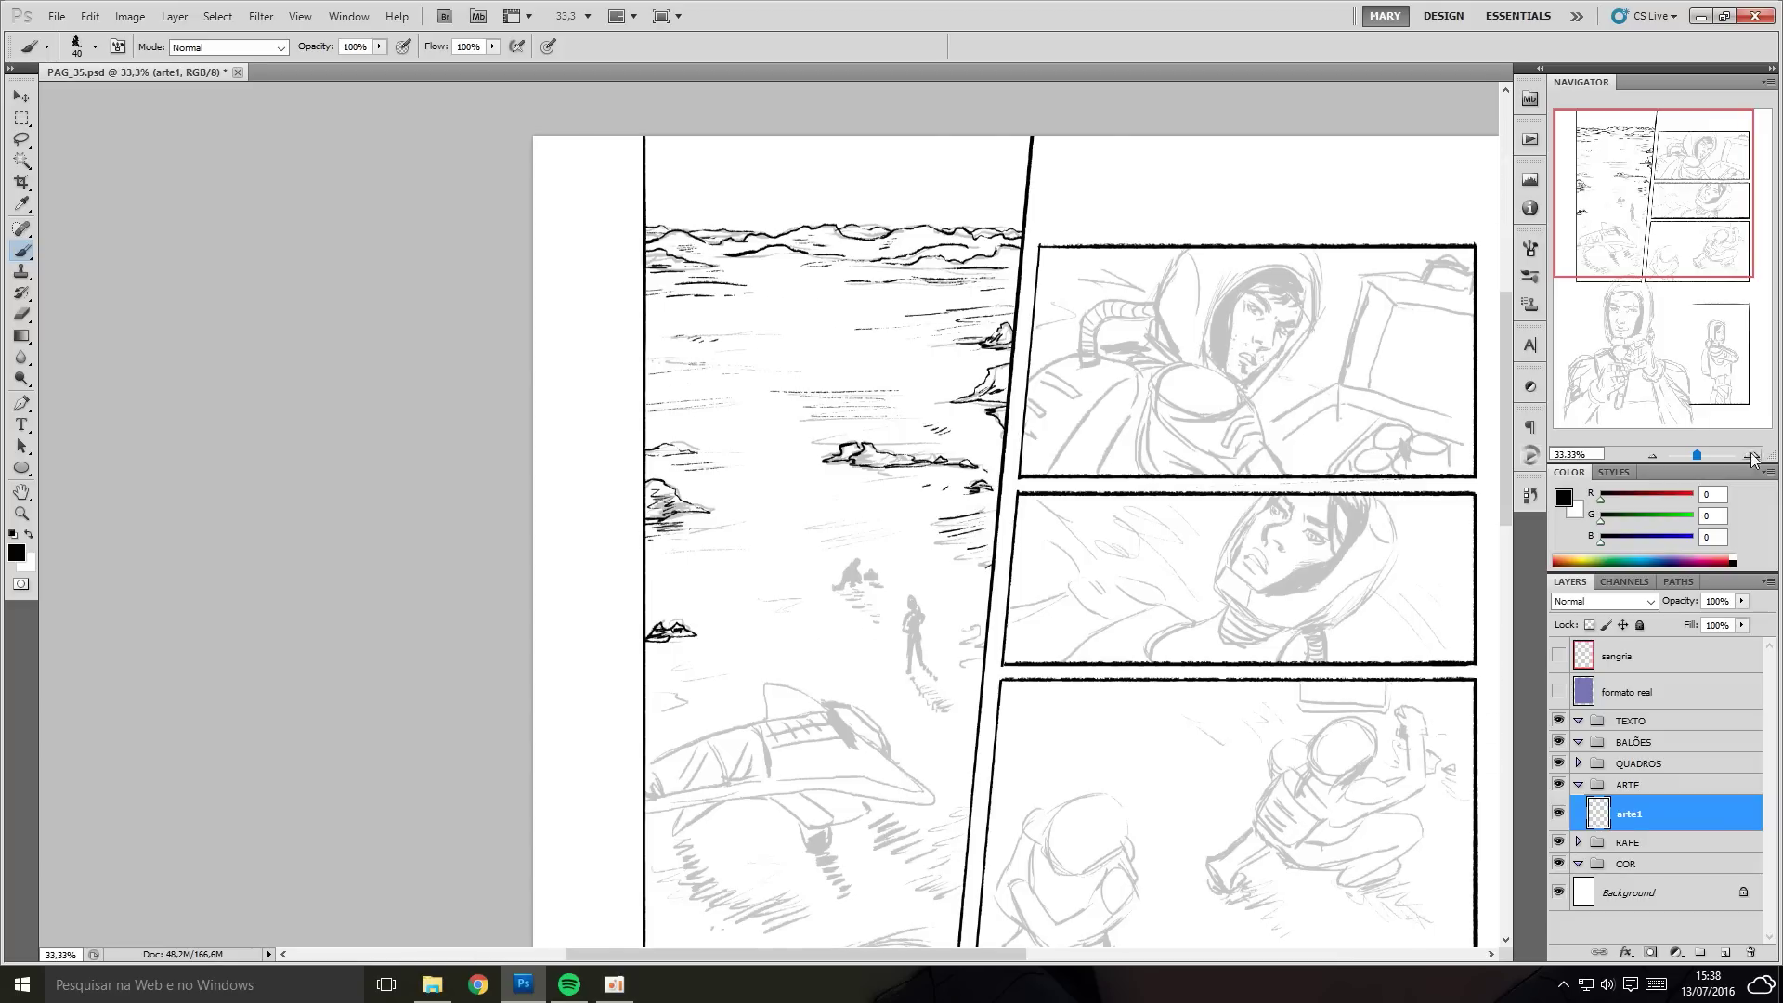
scroll(913, 799, "up", 1)
Ink the crashed spaceship's hull, fin and right edge in black, then dab the kneeling figure's head at 100%.
scroll(1201, 602, "down", 2)
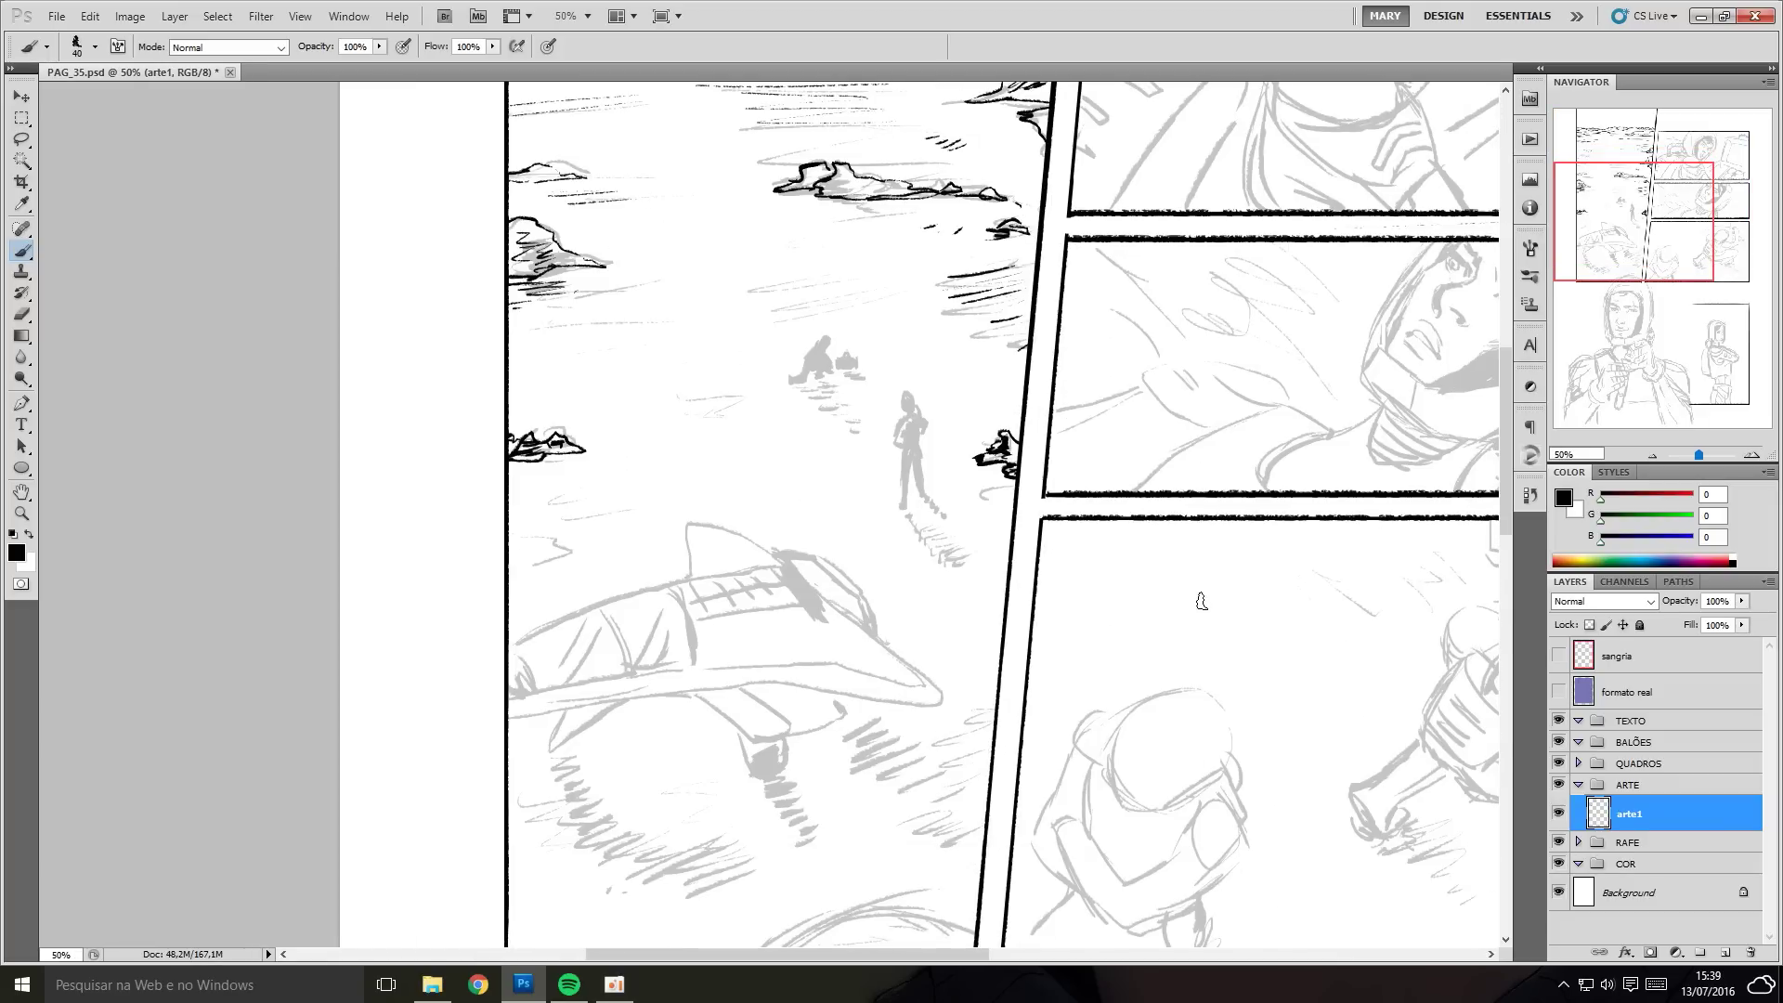
left_click_drag(509, 715, 948, 703)
left_click_drag(687, 581, 945, 703)
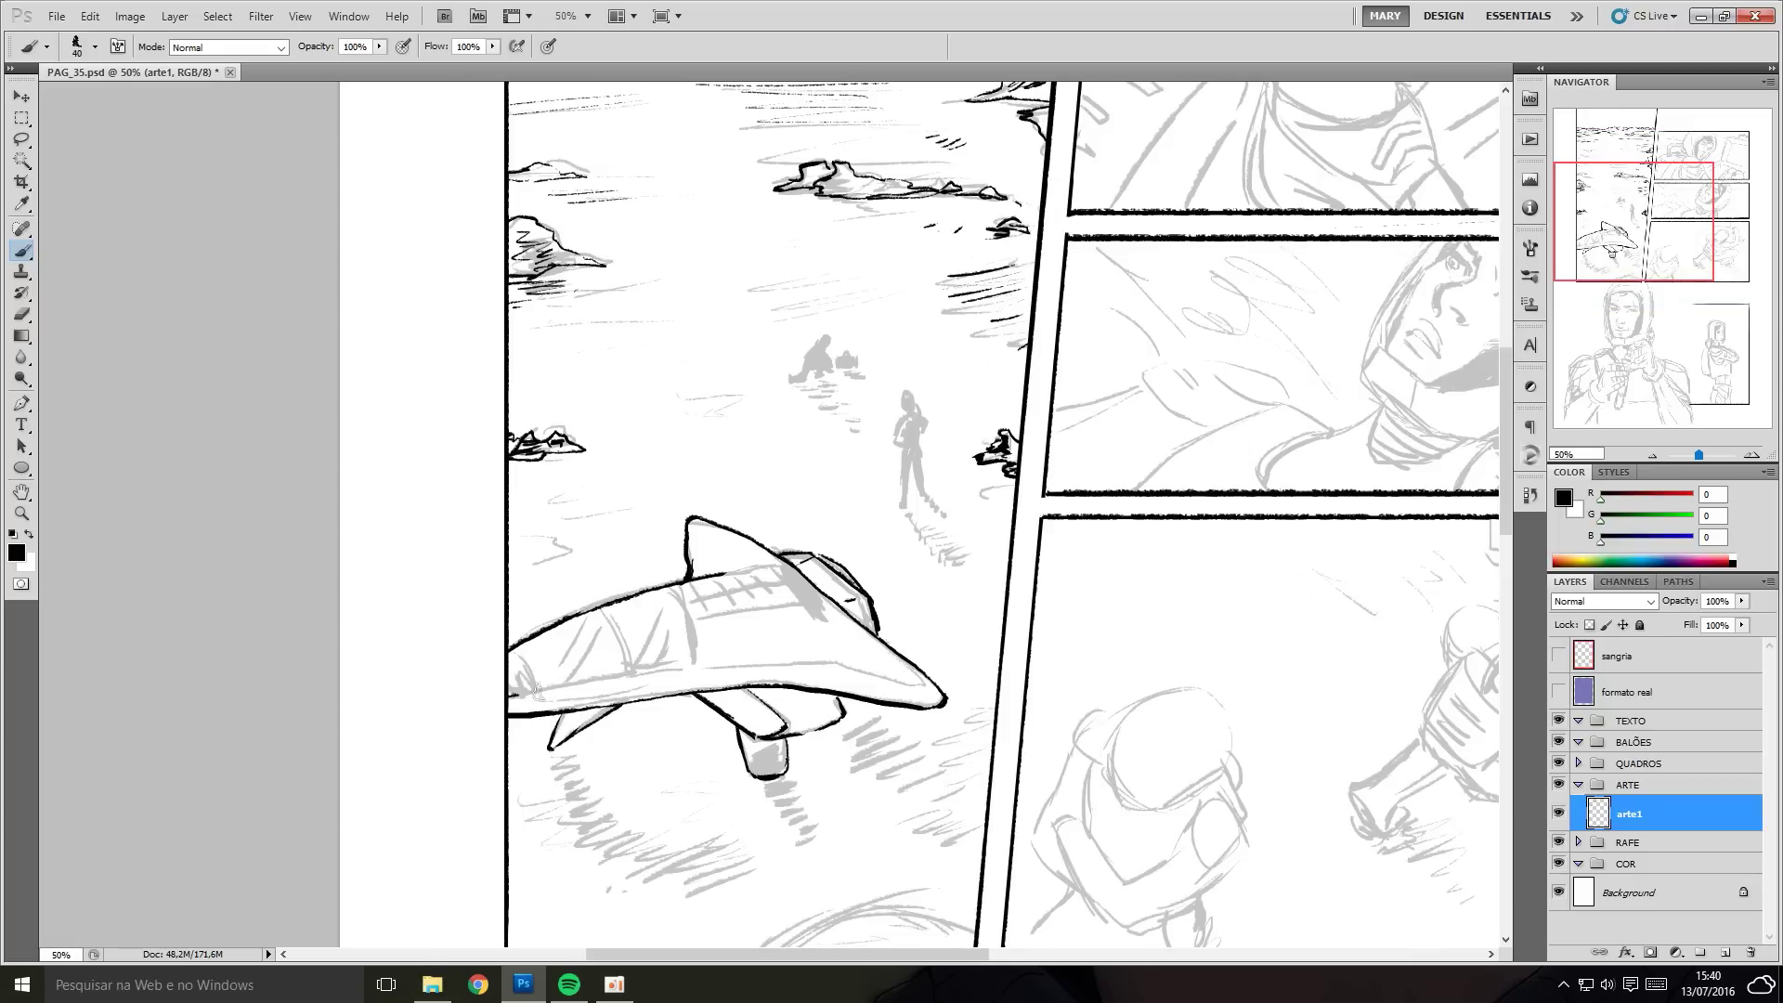
left_click_drag(537, 691, 931, 693)
left_click_drag(692, 543, 701, 578)
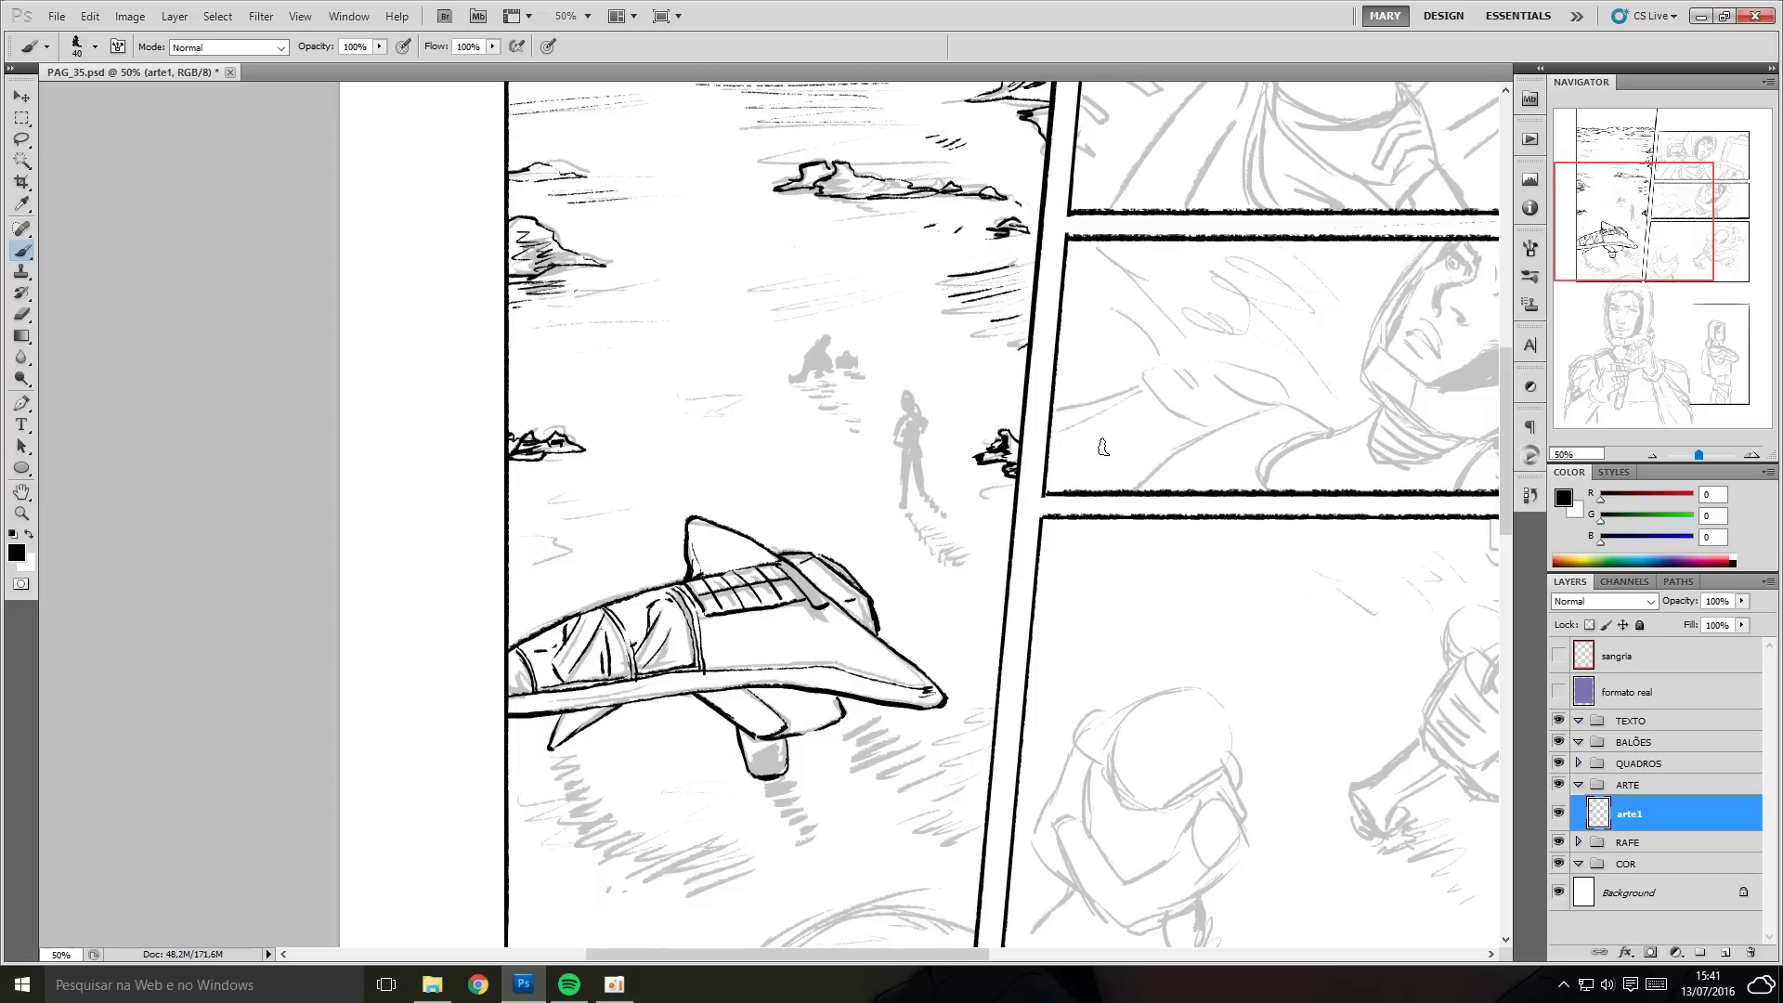
key("ctrl+plus")
key("ctrl+plus")
left_click(903, 407)
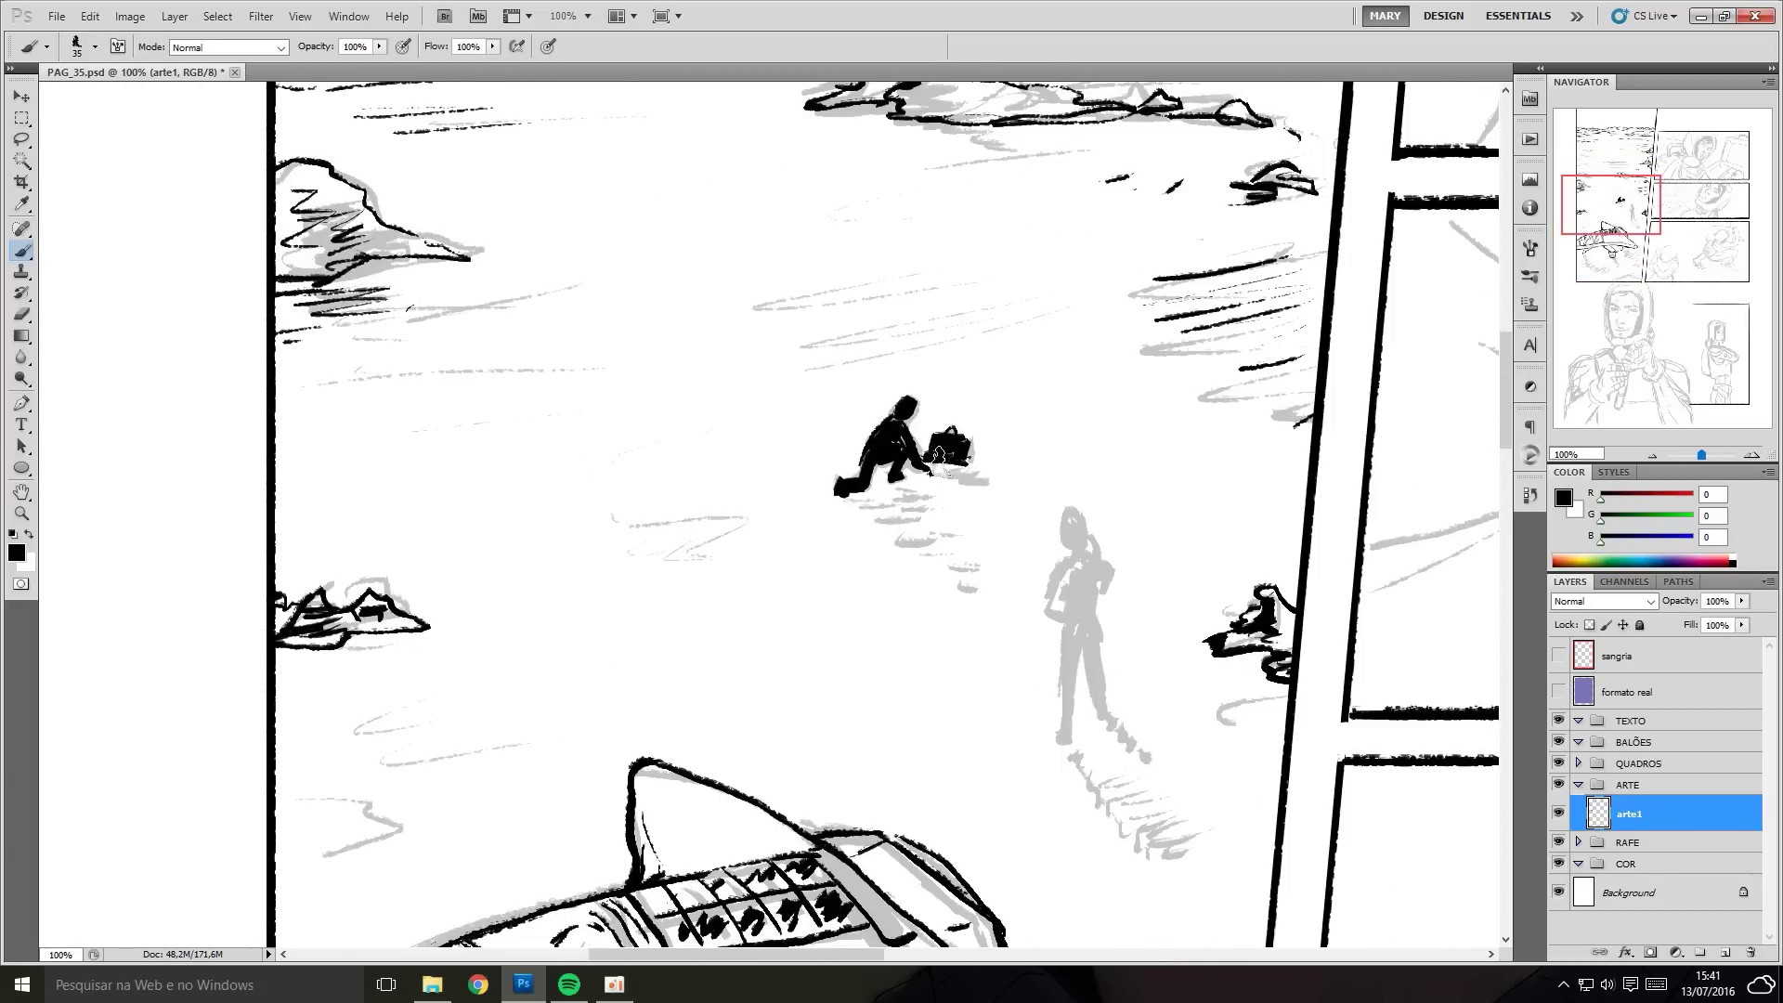
Fill the kneeling figure's bag and the standing figure's torso and leg with black.
left_click_drag(938, 455, 955, 455)
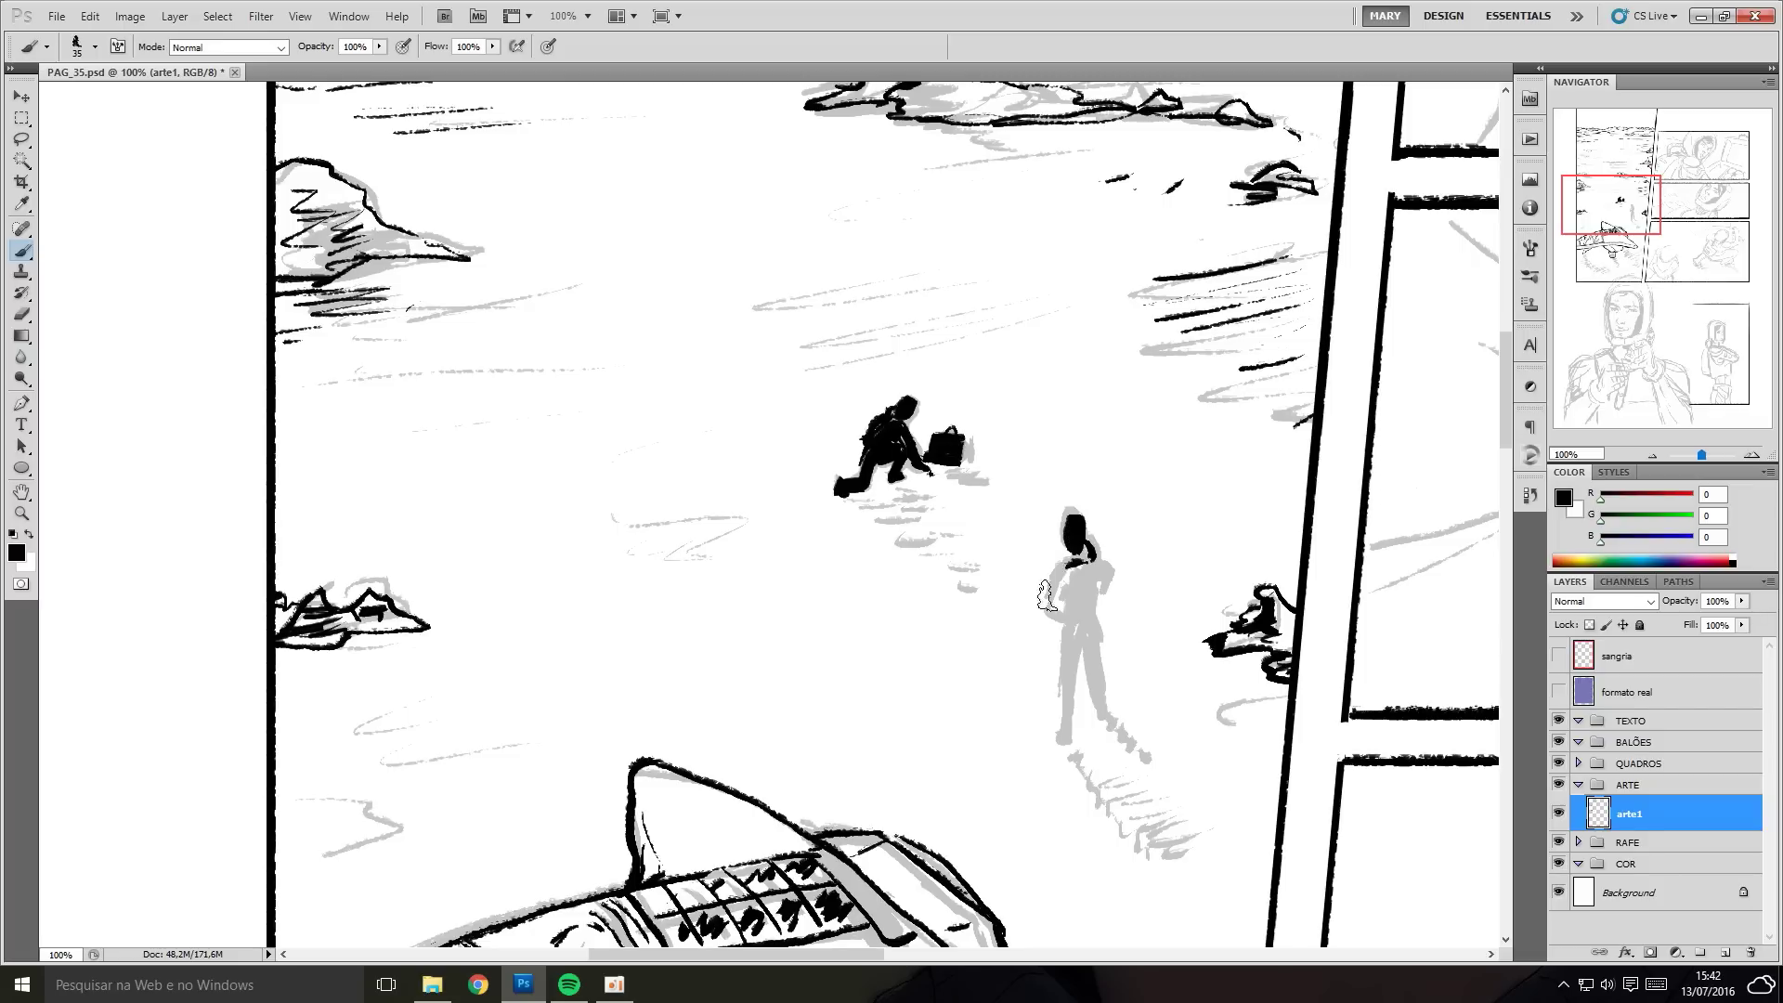
left_click_drag(1063, 610, 1060, 729)
key("ctrl+z")
left_click_drag(1068, 609, 1084, 676)
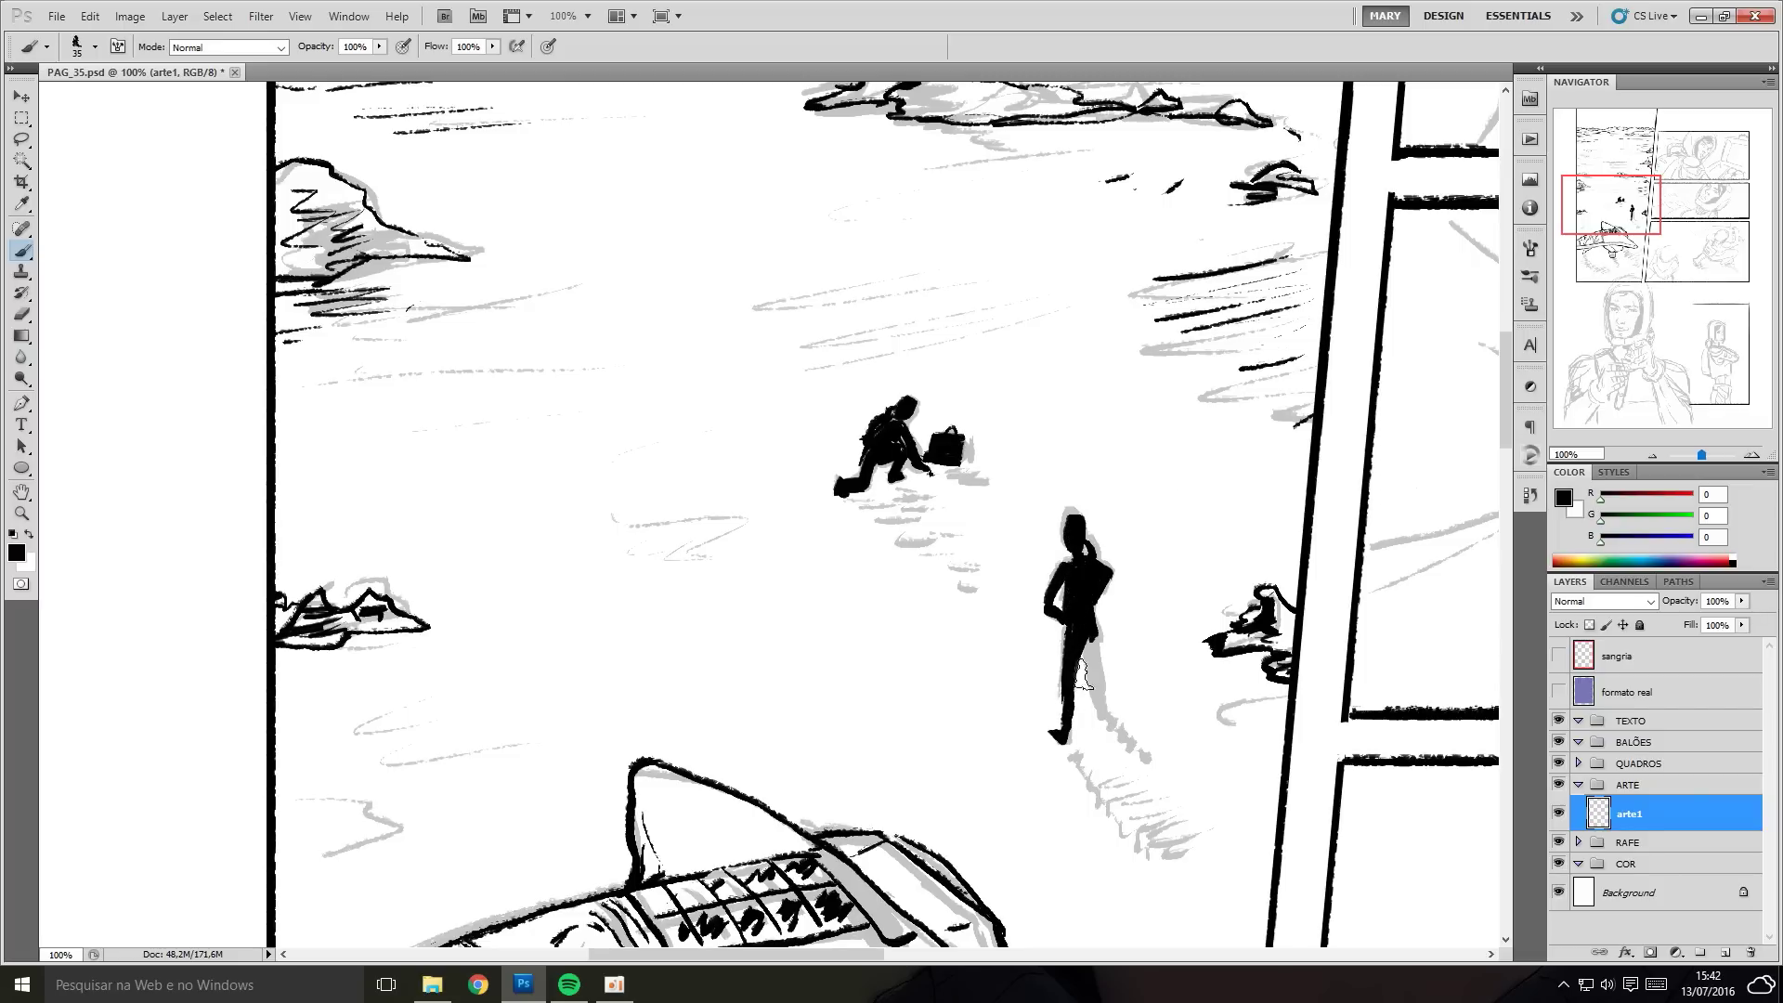
scroll(1066, 668, "down", 1)
Free Transform the black standing figure to shrink and shift it onto its sketch.
key("m")
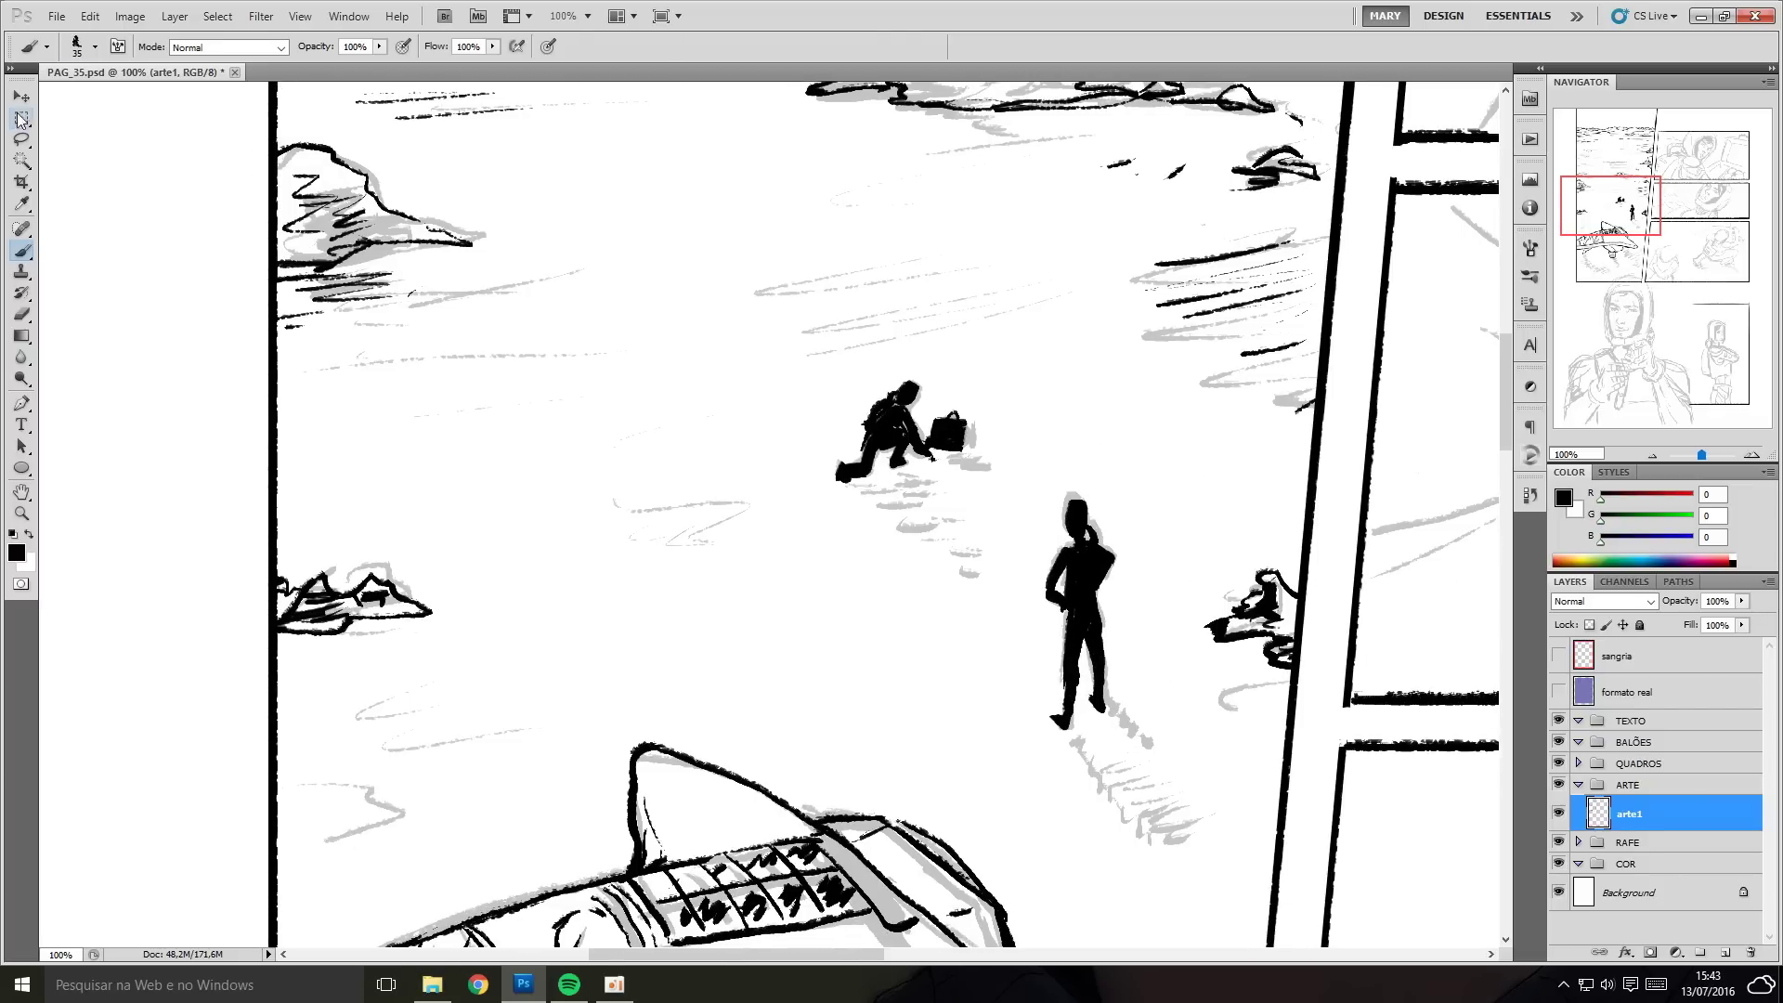
left_click_drag(987, 486, 1154, 756)
key("ctrl+t")
left_click_drag(1071, 486, 1077, 514)
key("Return")
Create a new layer named preto for black fills.
key("ctrl+shift+n")
type("preto")
key("Return")
key("b")
At brush size 25, paint black shading on the floating rocks and the figures' shadows.
scroll(442, 171, "up", 5)
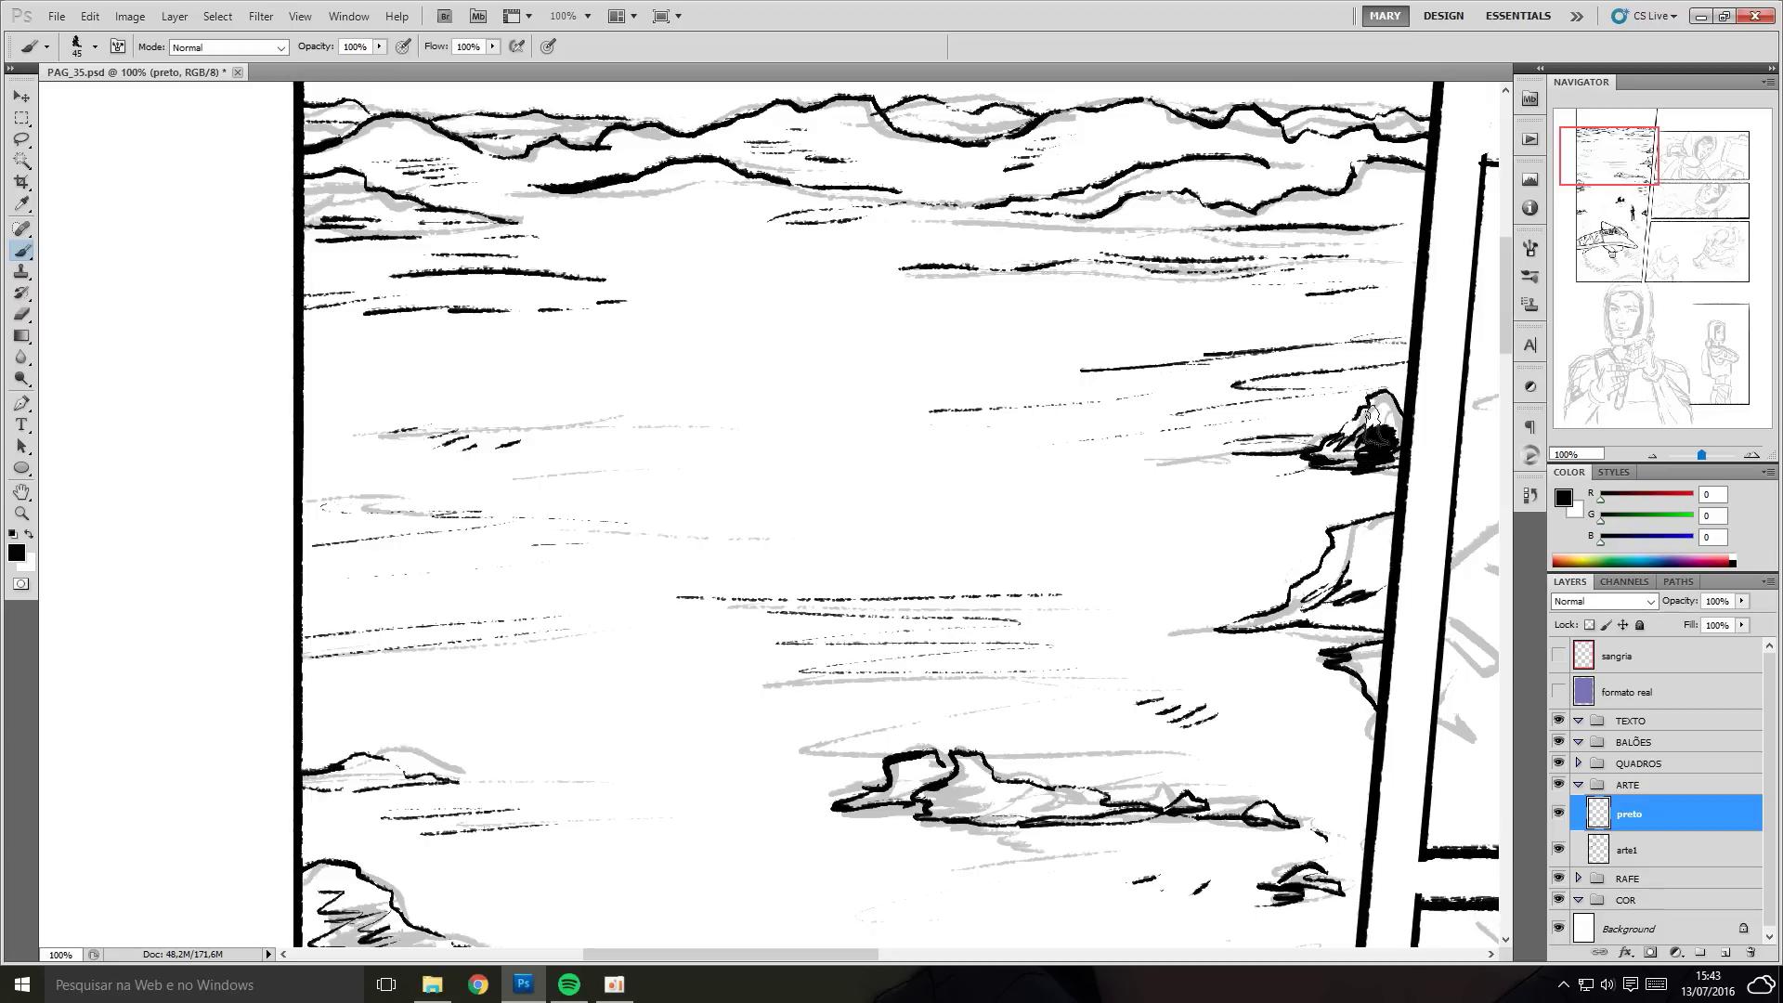
scroll(442, 172, "down", 3)
key("bracketleft")
key("bracketleft")
left_click_drag(1031, 492, 1179, 575)
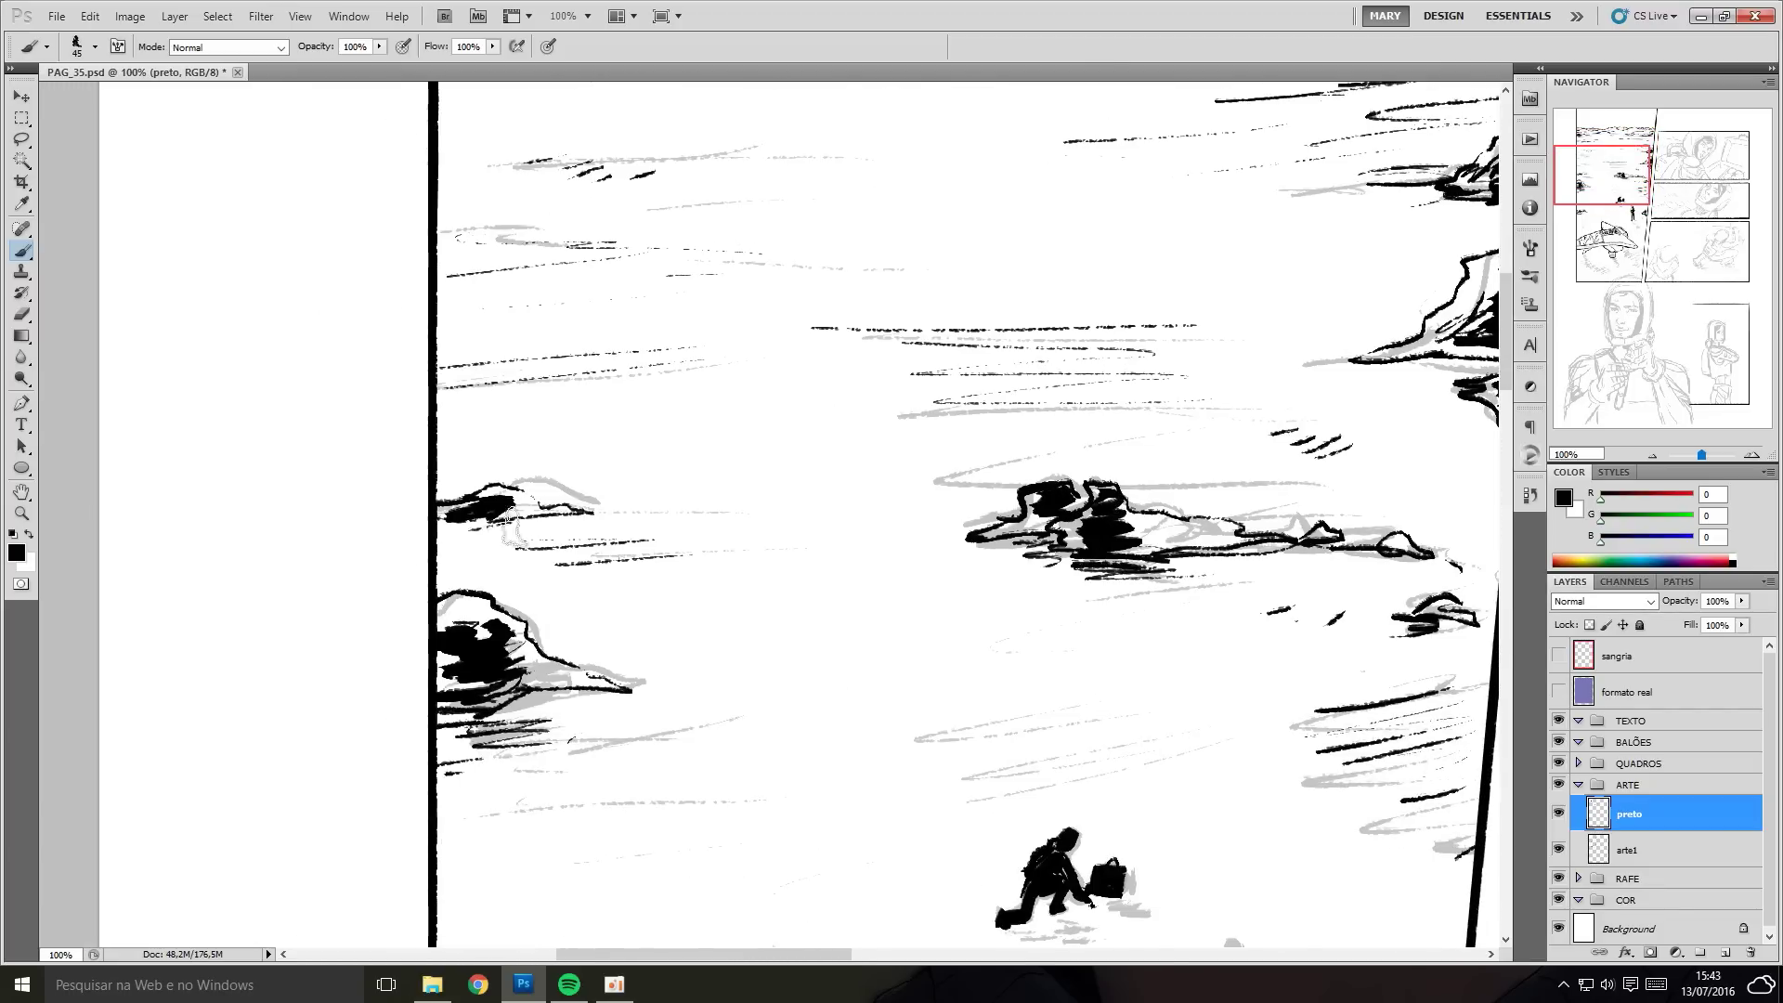
scroll(800, 661, "down", 3)
scroll(800, 661, "right", 2)
scroll(1135, 730, "down", 3)
scroll(1135, 729, "right", 1)
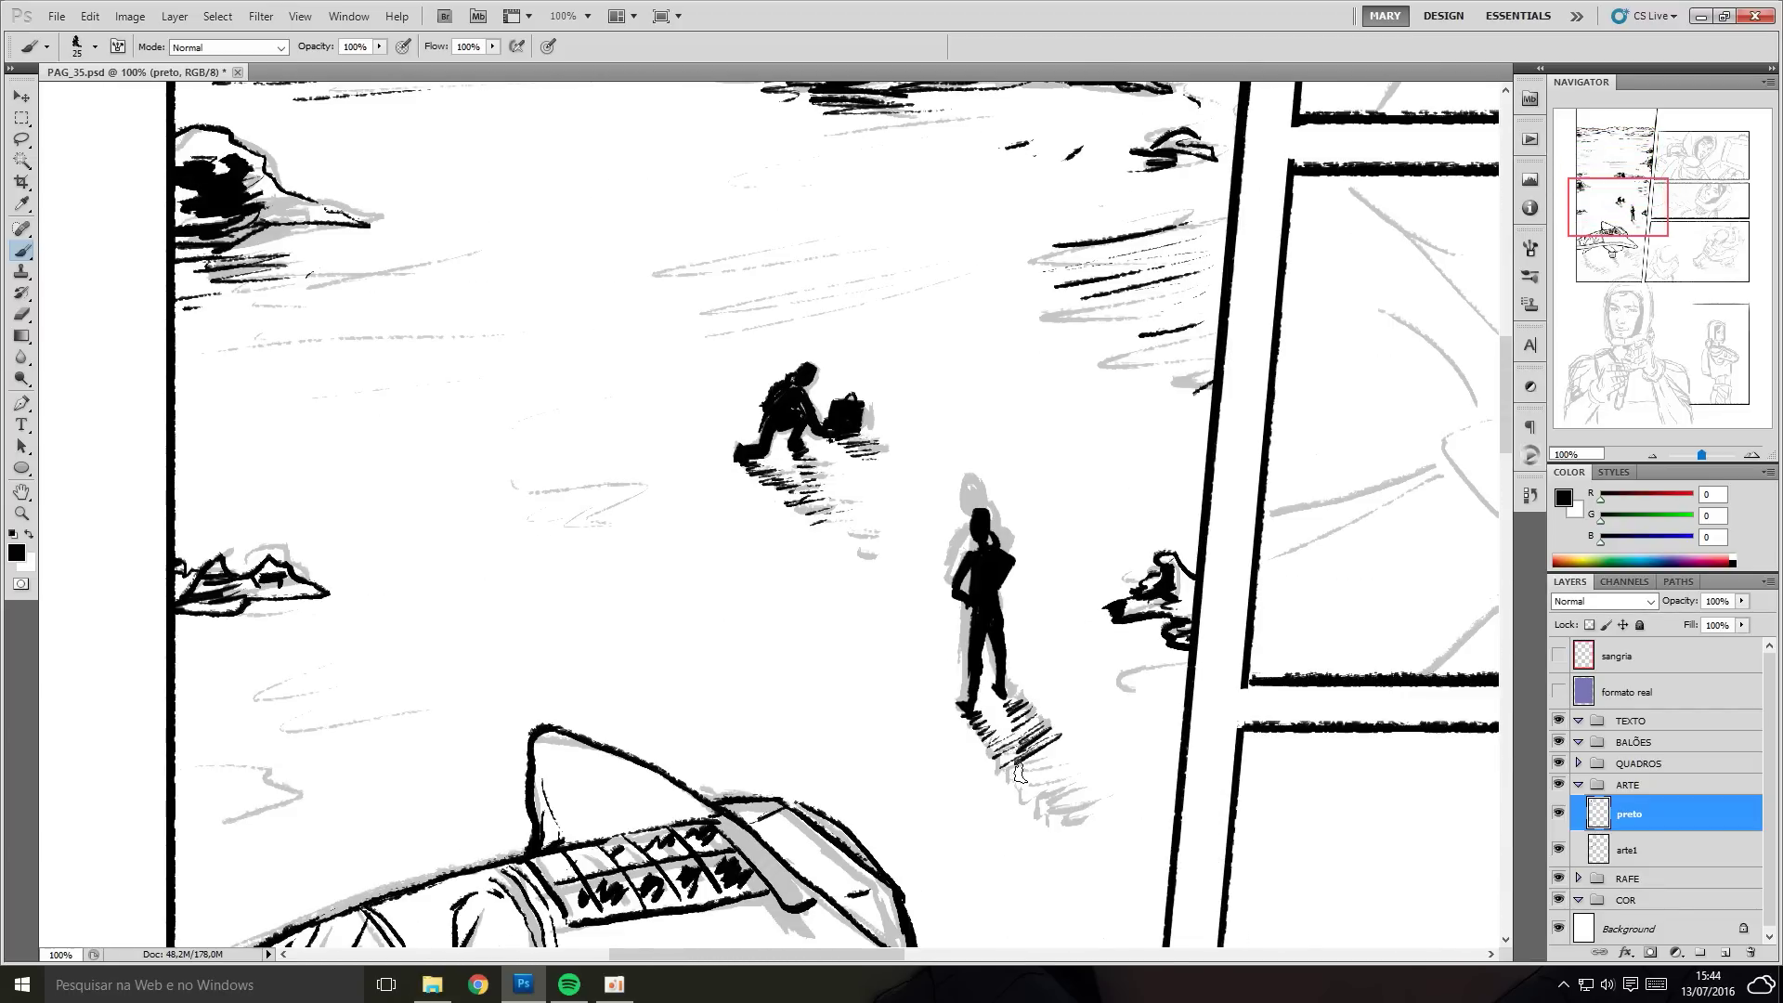
left_click_drag(1013, 706, 1082, 822)
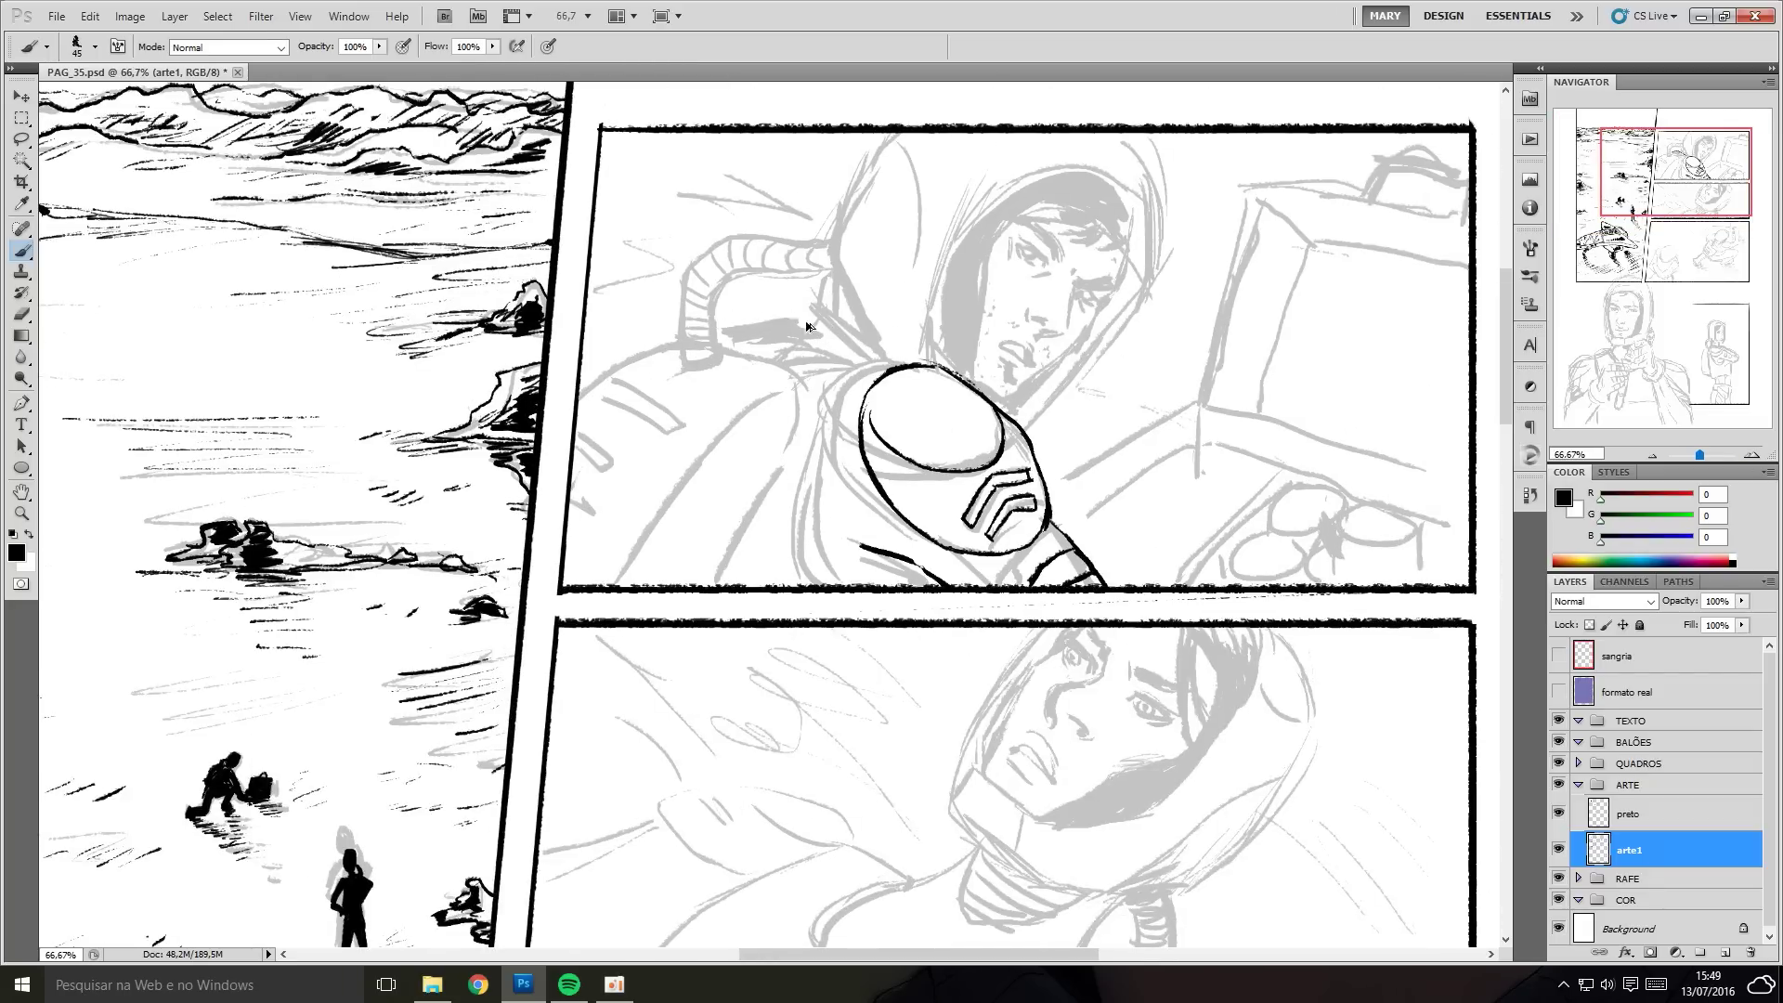
Outline the astronaut's shoulder, arm and backpack in black ink.
left_click_drag(714, 327, 893, 364)
left_click_drag(892, 363, 813, 586)
key("ctrl+z")
left_click_drag(880, 363, 764, 585)
left_click_drag(723, 351, 720, 576)
left_click_drag(776, 392, 661, 567)
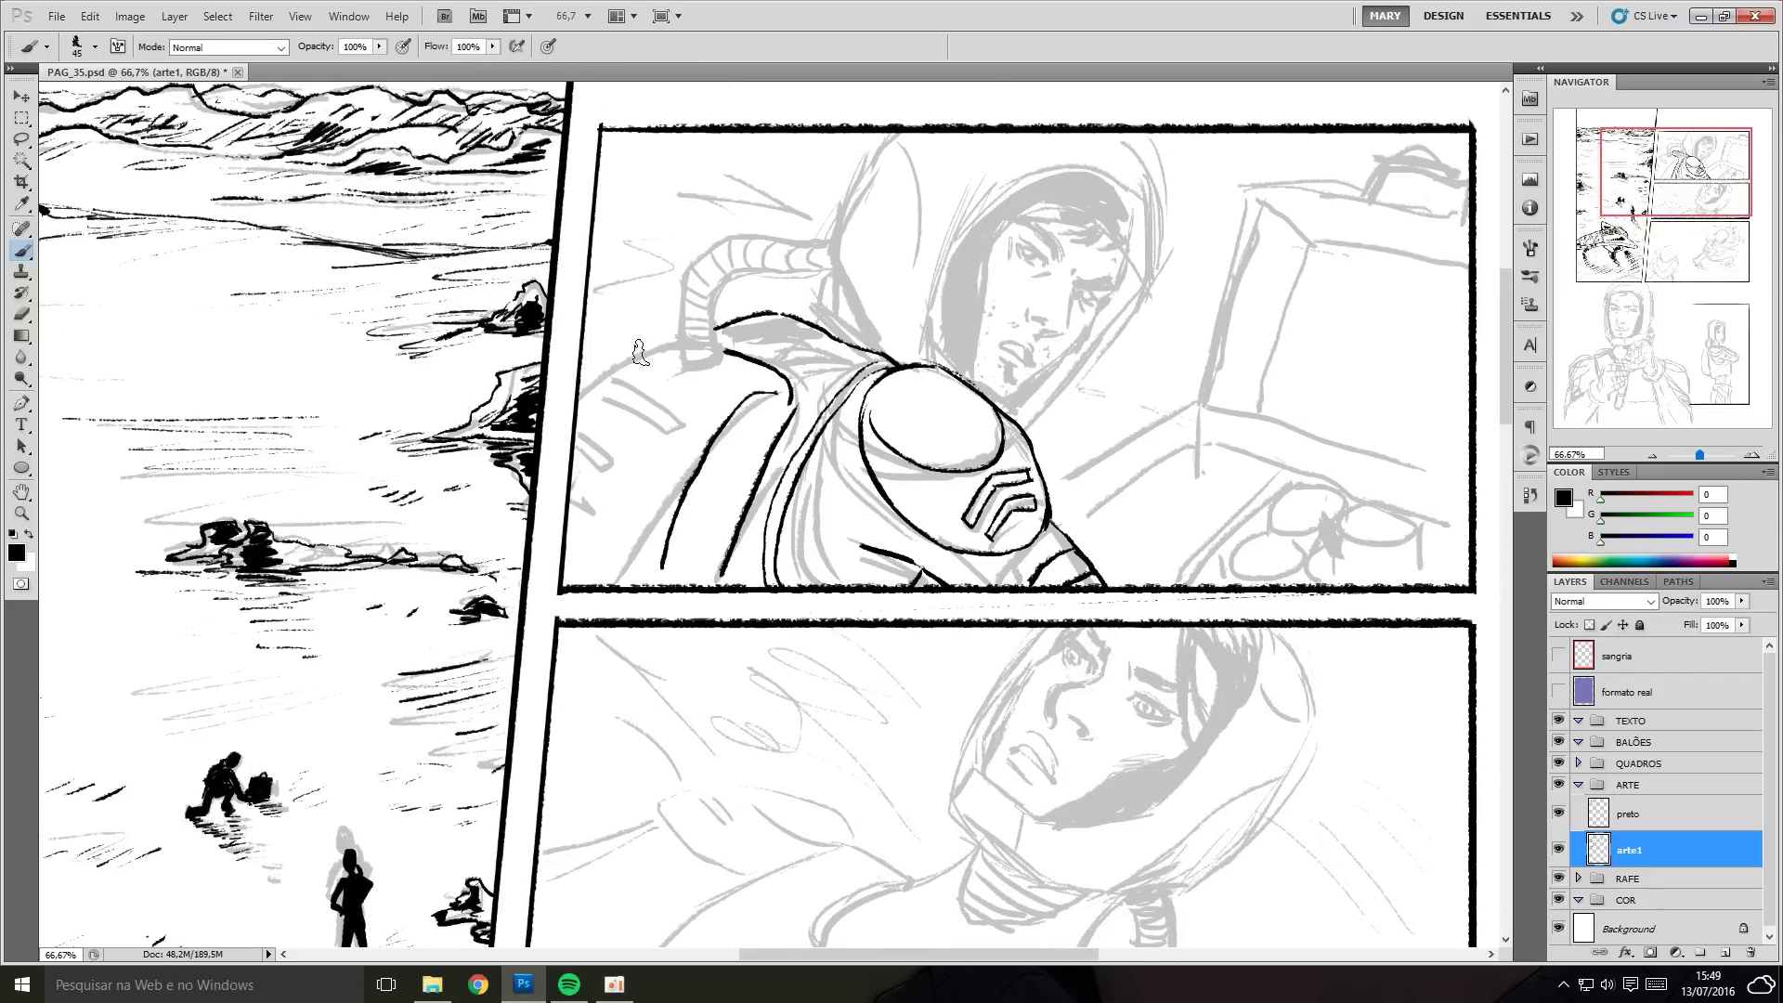
left_click_drag(624, 388, 686, 423)
Scale the rafe 1 sketch down slightly to fit, then return to arte1.
left_click(1578, 877)
left_click(1644, 869)
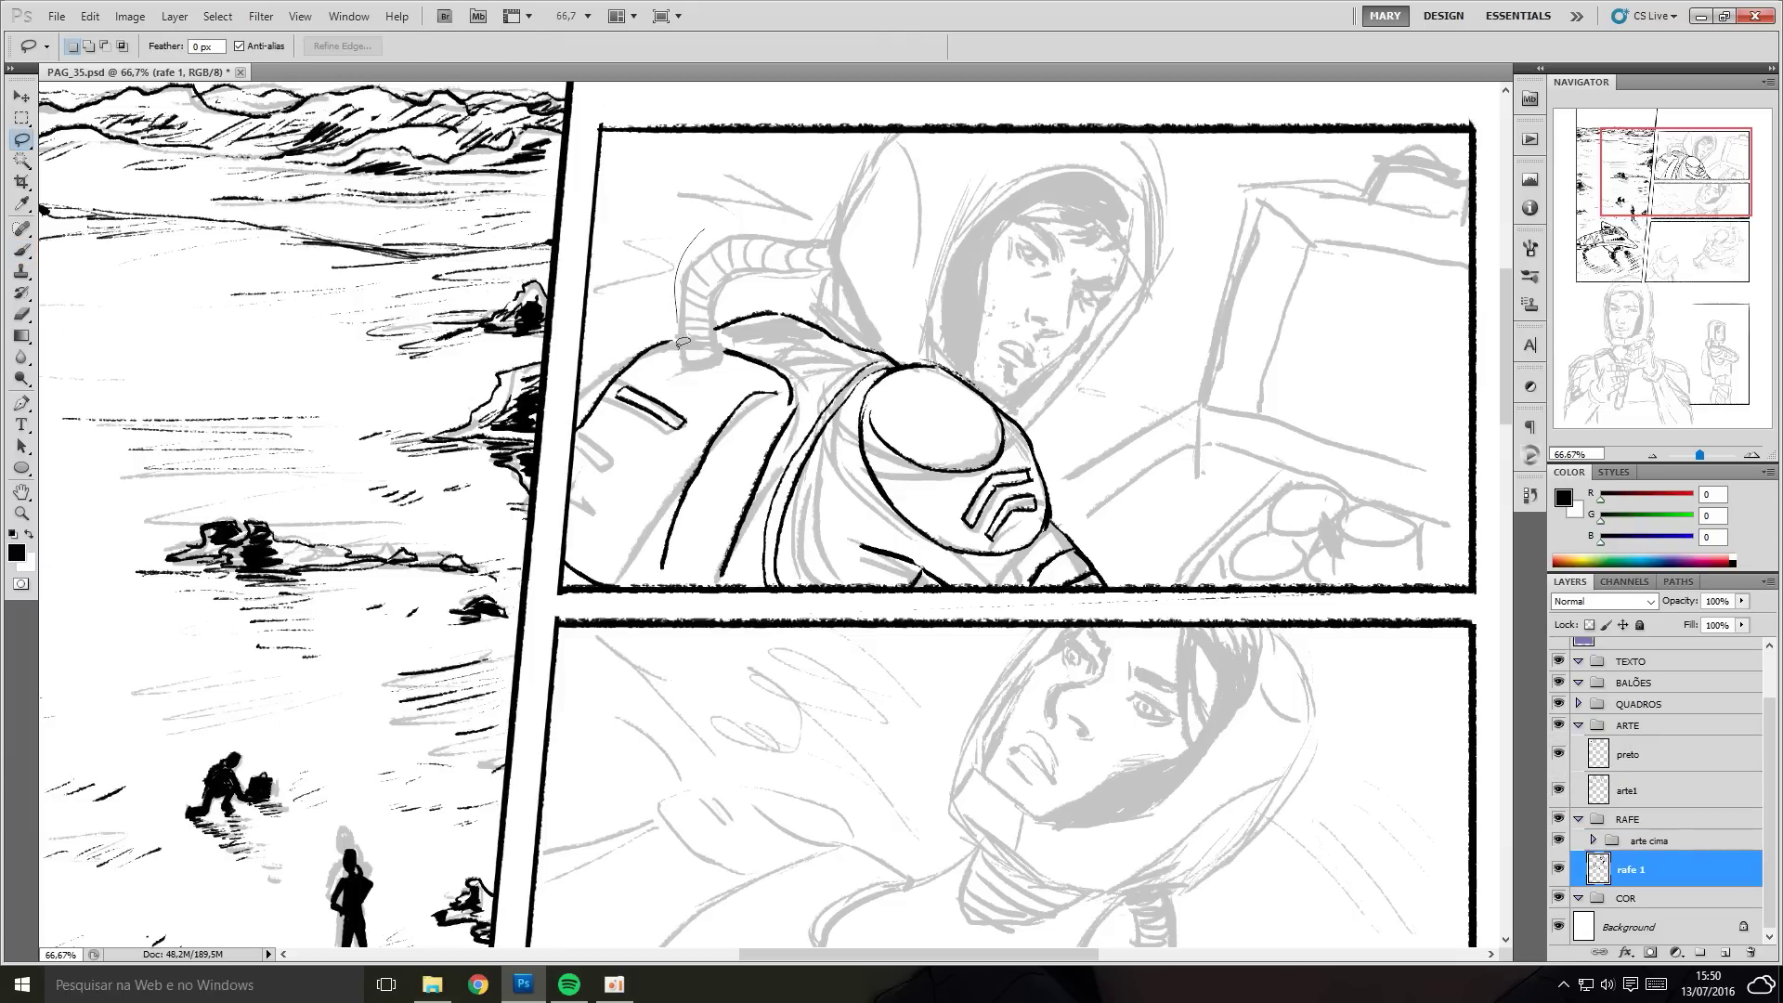
key("ctrl+t")
left_click_drag(1245, 88, 1224, 110)
key("Return")
key("ctrl+d")
left_click(1578, 820)
left_click(1627, 848)
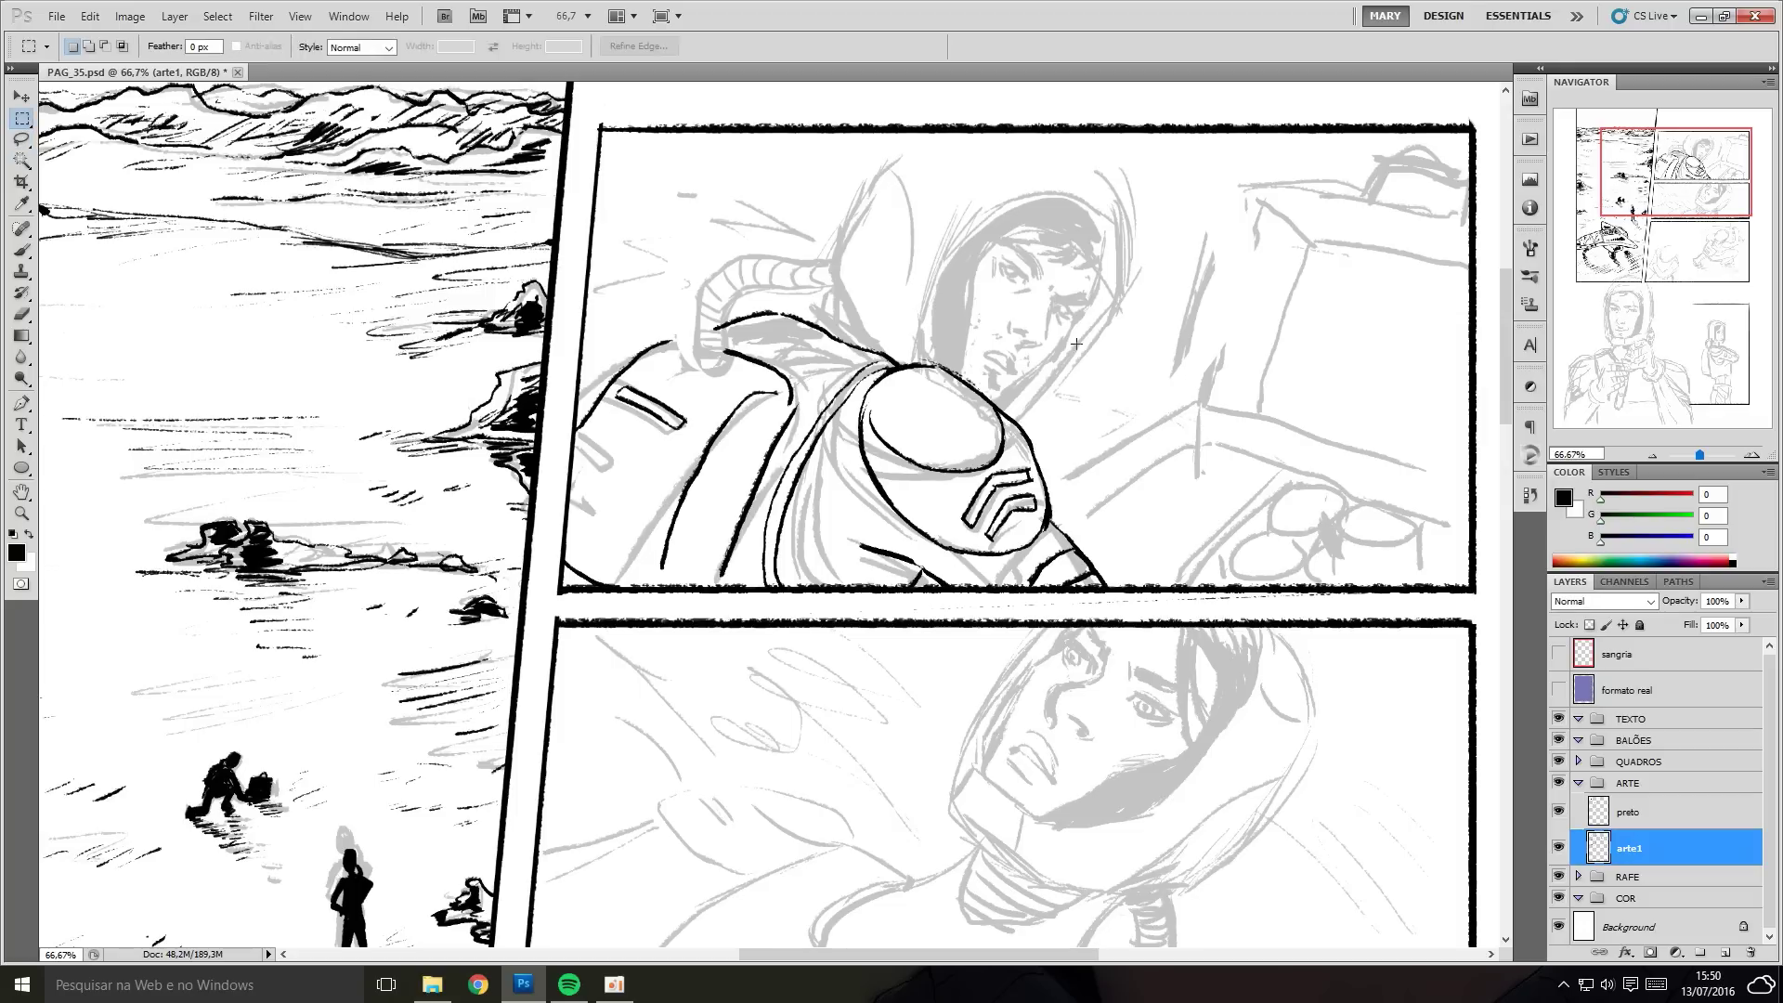
Rotate the arm ink strokes about one degree to match the sketch.
key("m")
left_click_drag(583, 293, 842, 590)
key("ctrl+t")
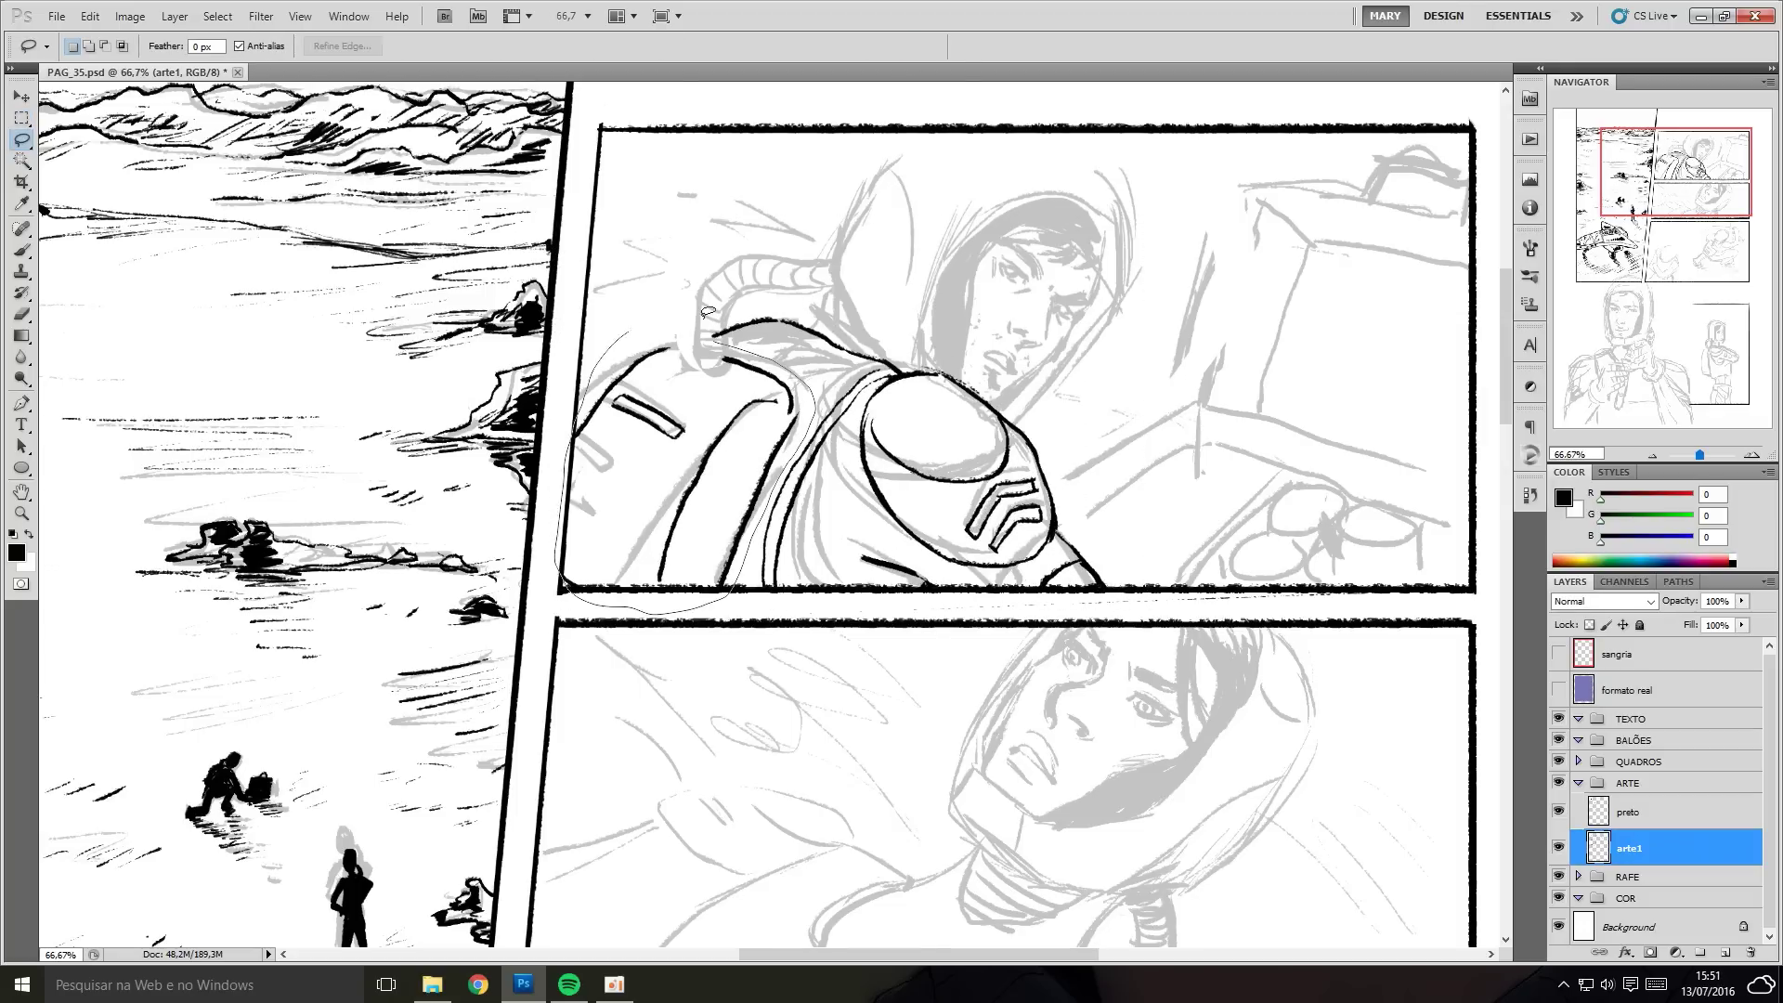
left_click_drag(859, 306, 824, 409)
key("Return")
key("e")
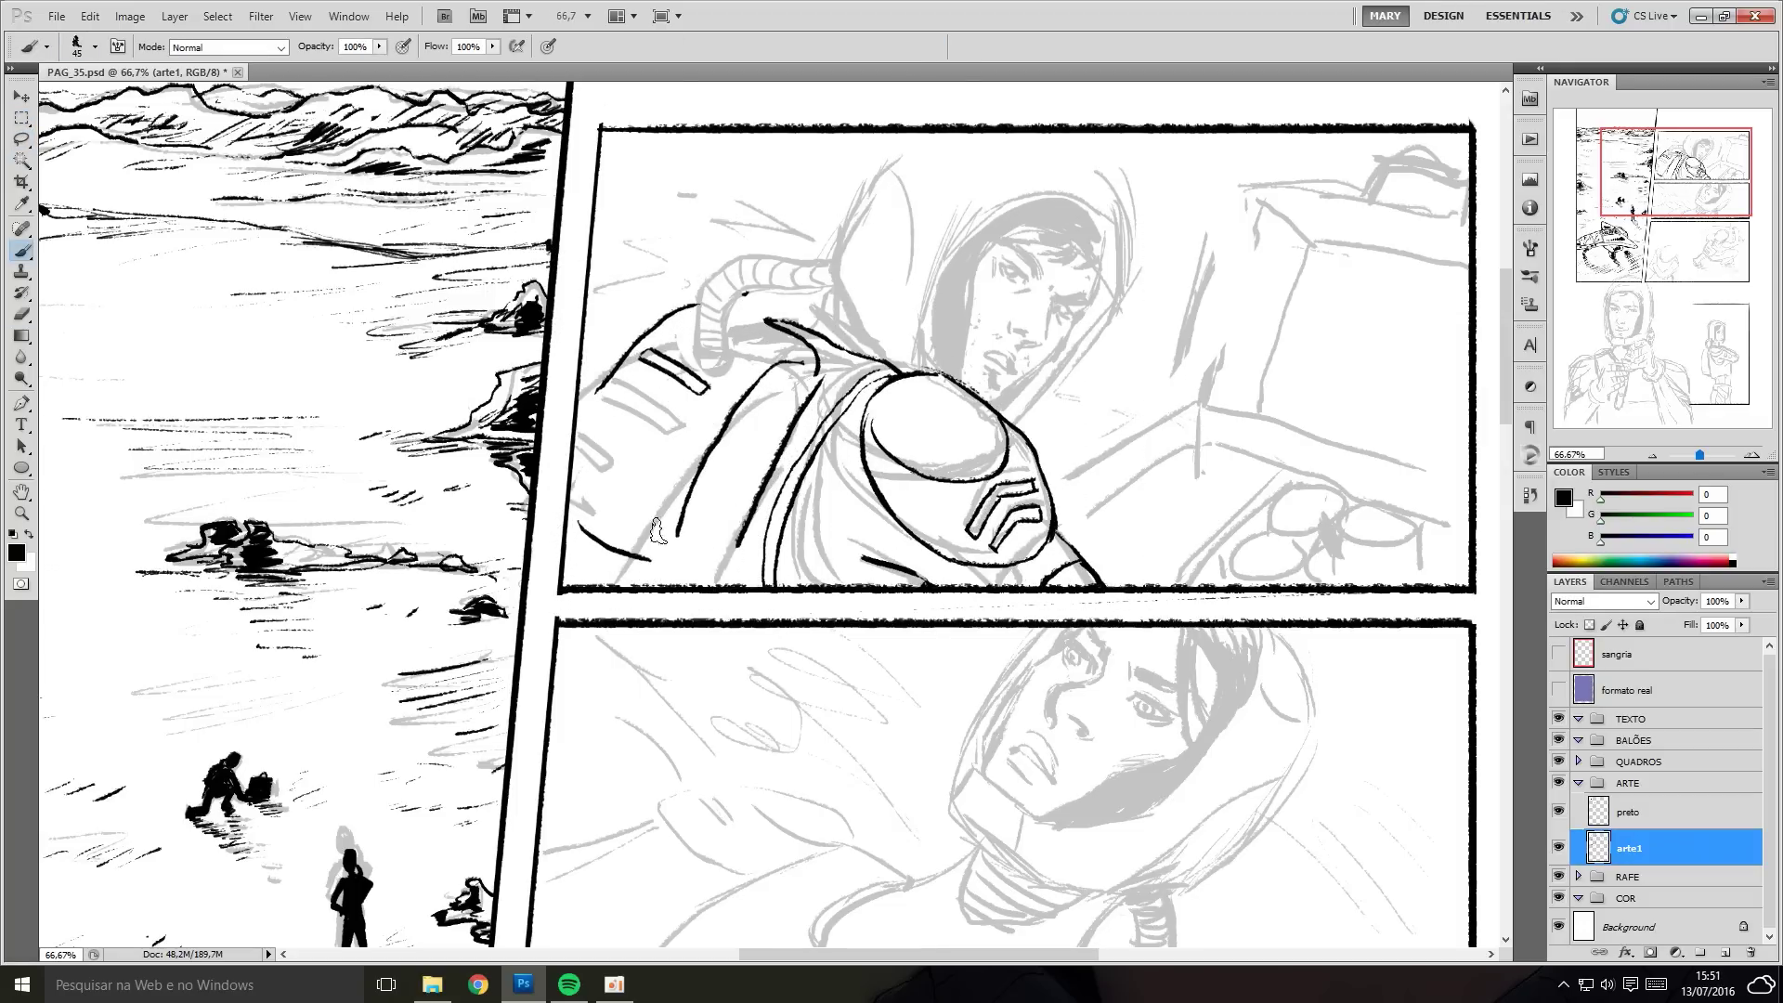
key("b")
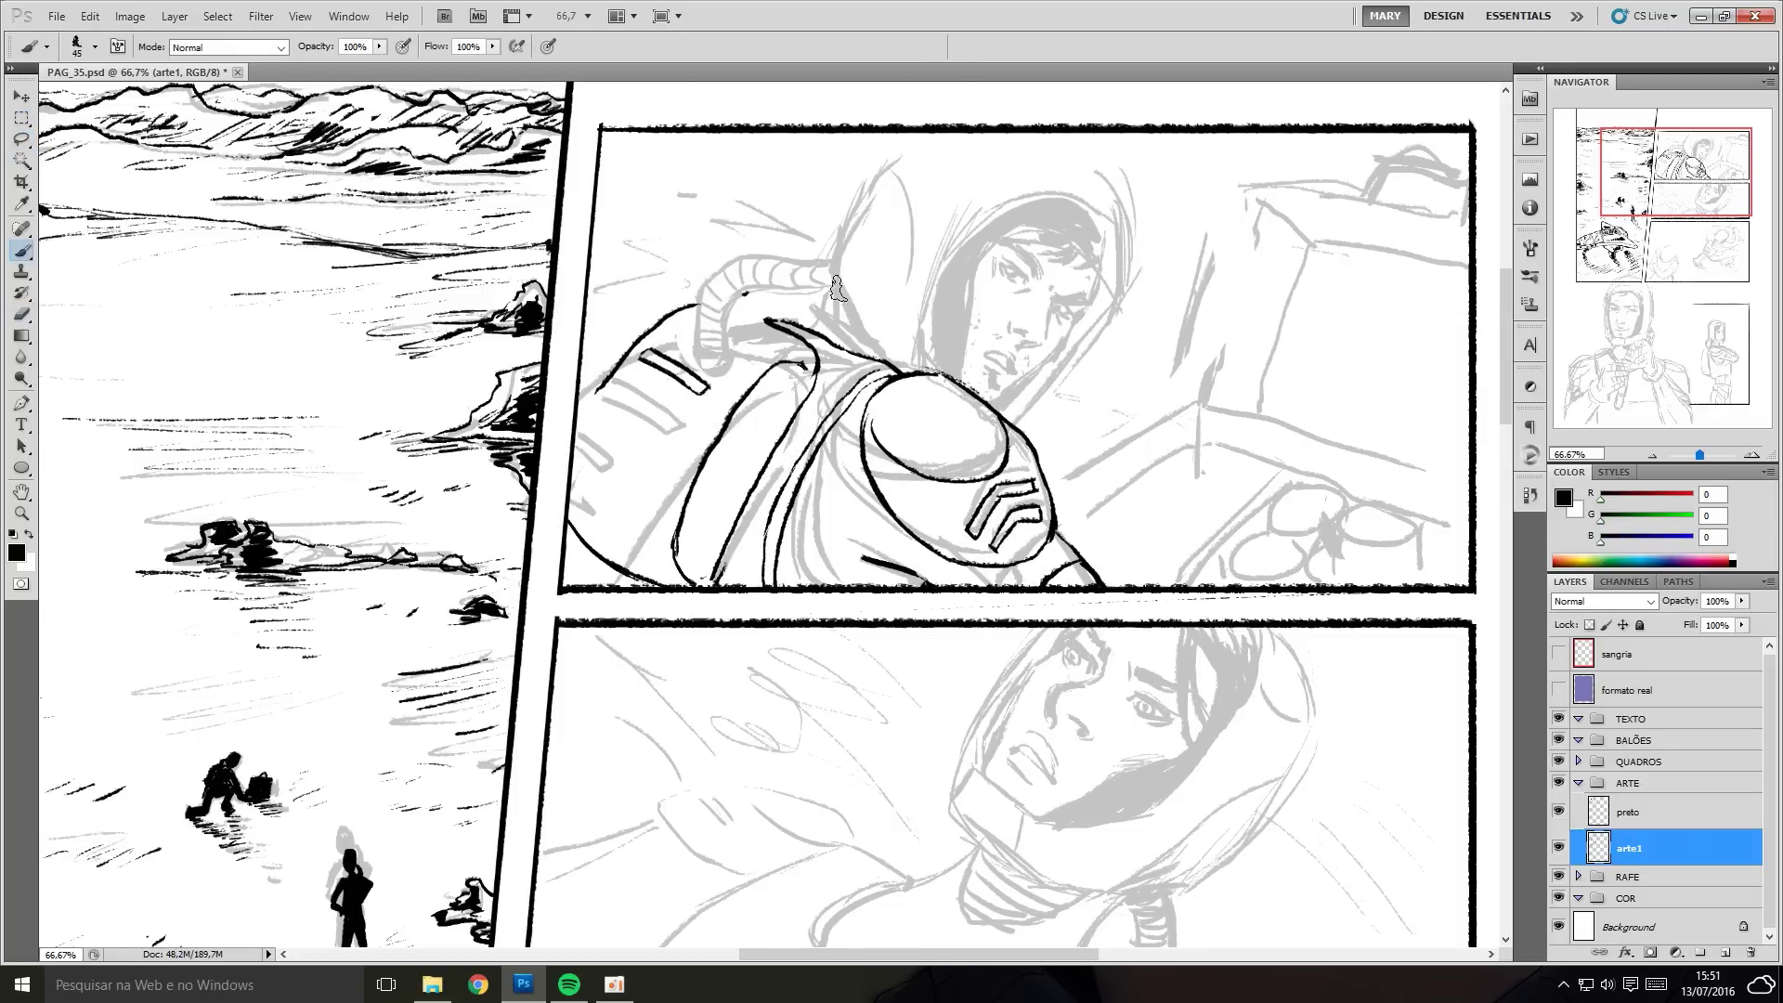
At 100% zoom, ink the arm tube with its curved end, ribs and underline.
key("ctrl+1")
mouse_move(695, 299)
left_mouse_down()
mouse_move(665, 367)
mouse_move(469, 437)
left_mouse_up()
mouse_move(501, 437)
left_mouse_down()
mouse_move(651, 353)
mouse_move(589, 351)
left_mouse_up()
left_click_drag(664, 346, 670, 381)
mouse_move(464, 409)
left_mouse_down()
mouse_move(492, 436)
mouse_move(648, 398)
left_mouse_up()
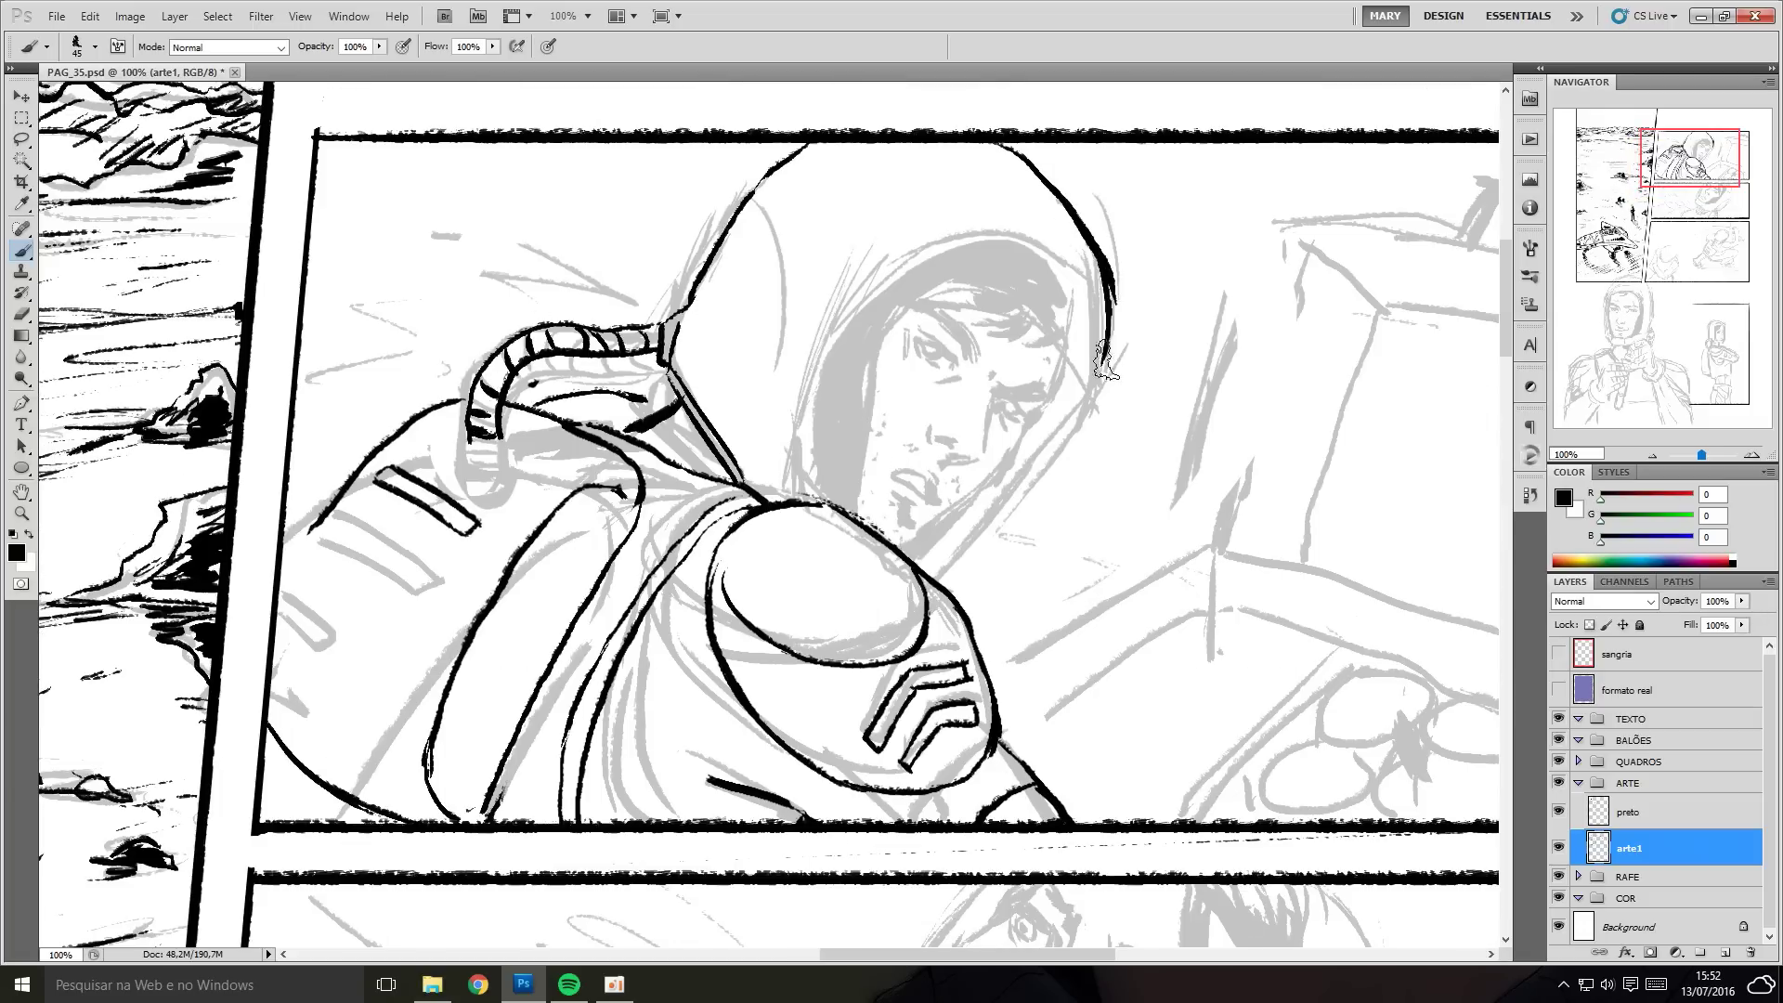
Ink the hood outline, an inner hood line and the face's left edge at brush size 35.
left_click_drag(748, 186, 929, 567)
key("[")
left_click_drag(952, 281, 1094, 351)
left_click_drag(944, 247, 819, 497)
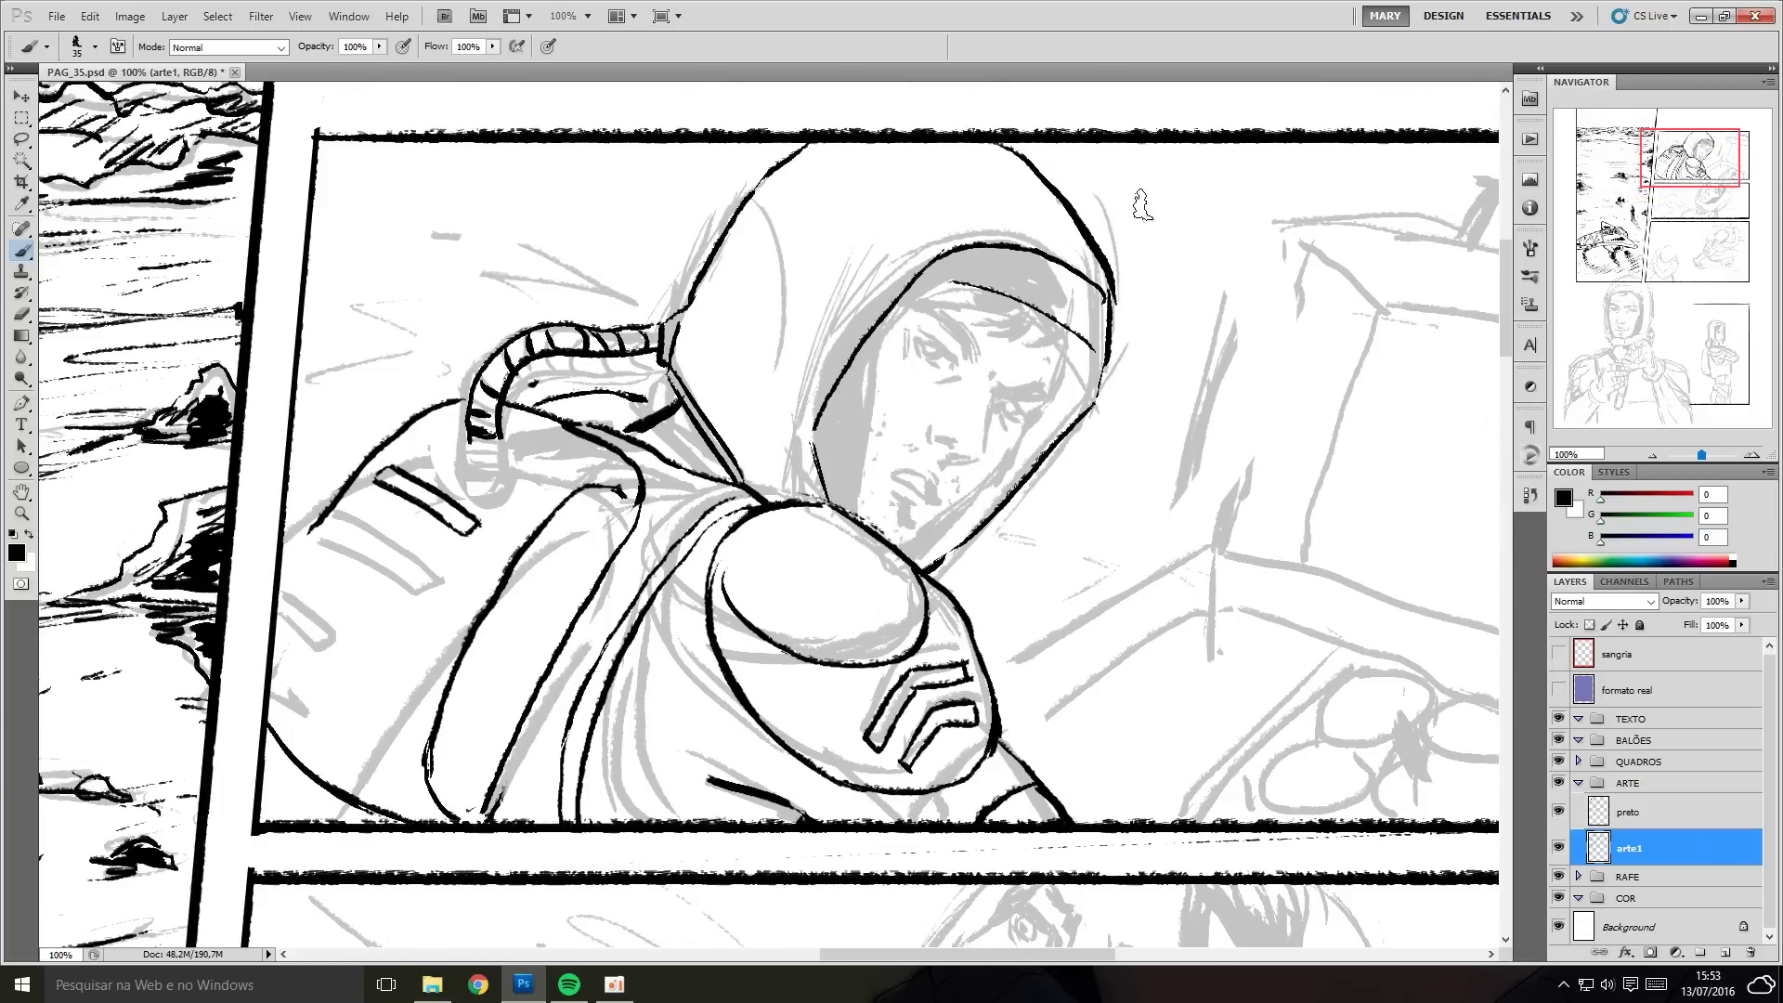
Erase the misplaced hood strokes and shift the sketched head on rafe 1 into place.
left_click(1578, 876)
key("e")
mouse_move(669, 316)
left_mouse_down()
mouse_move(817, 520)
mouse_move(979, 274)
mouse_move(743, 223)
mouse_move(1152, 567)
left_mouse_up()
key("l")
left_click(1635, 875)
key("ctrl+t")
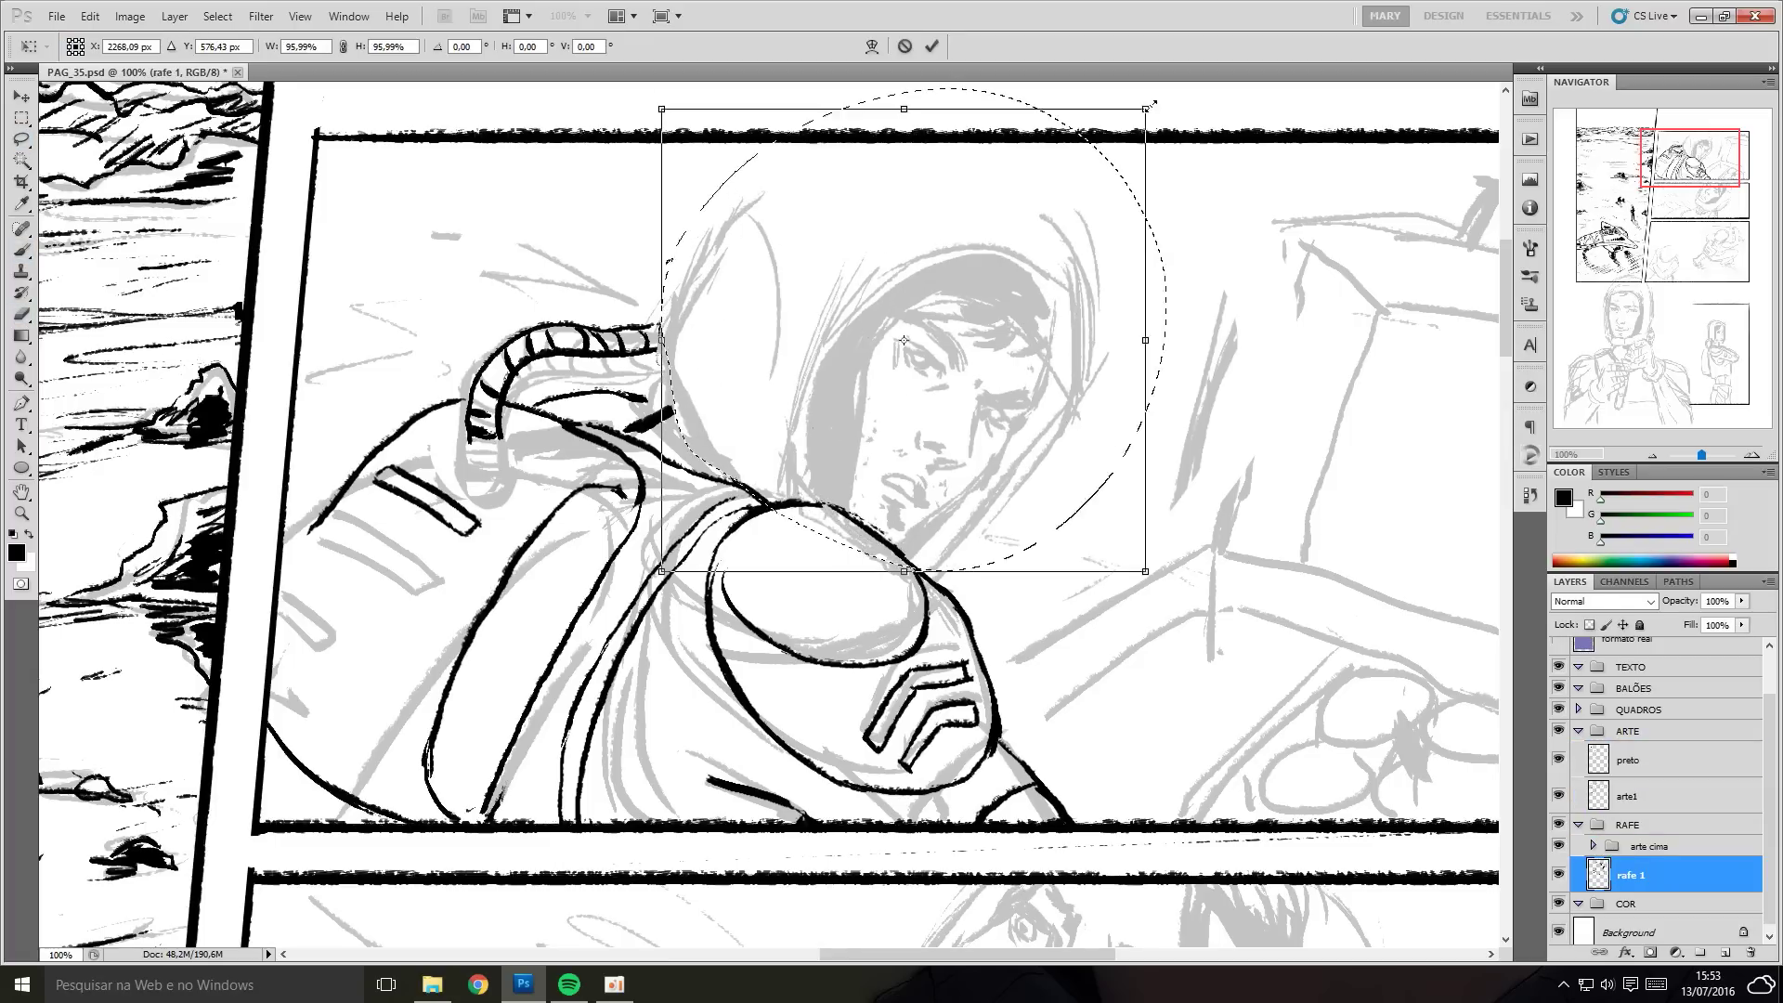
key("Return")
left_click(1627, 796)
Redraw the hood outline around the face, its outer arc and an inner fold on arte1.
key("b")
mouse_move(806, 457)
left_mouse_down()
mouse_move(905, 284)
mouse_move(1077, 371)
mouse_move(915, 562)
left_mouse_up()
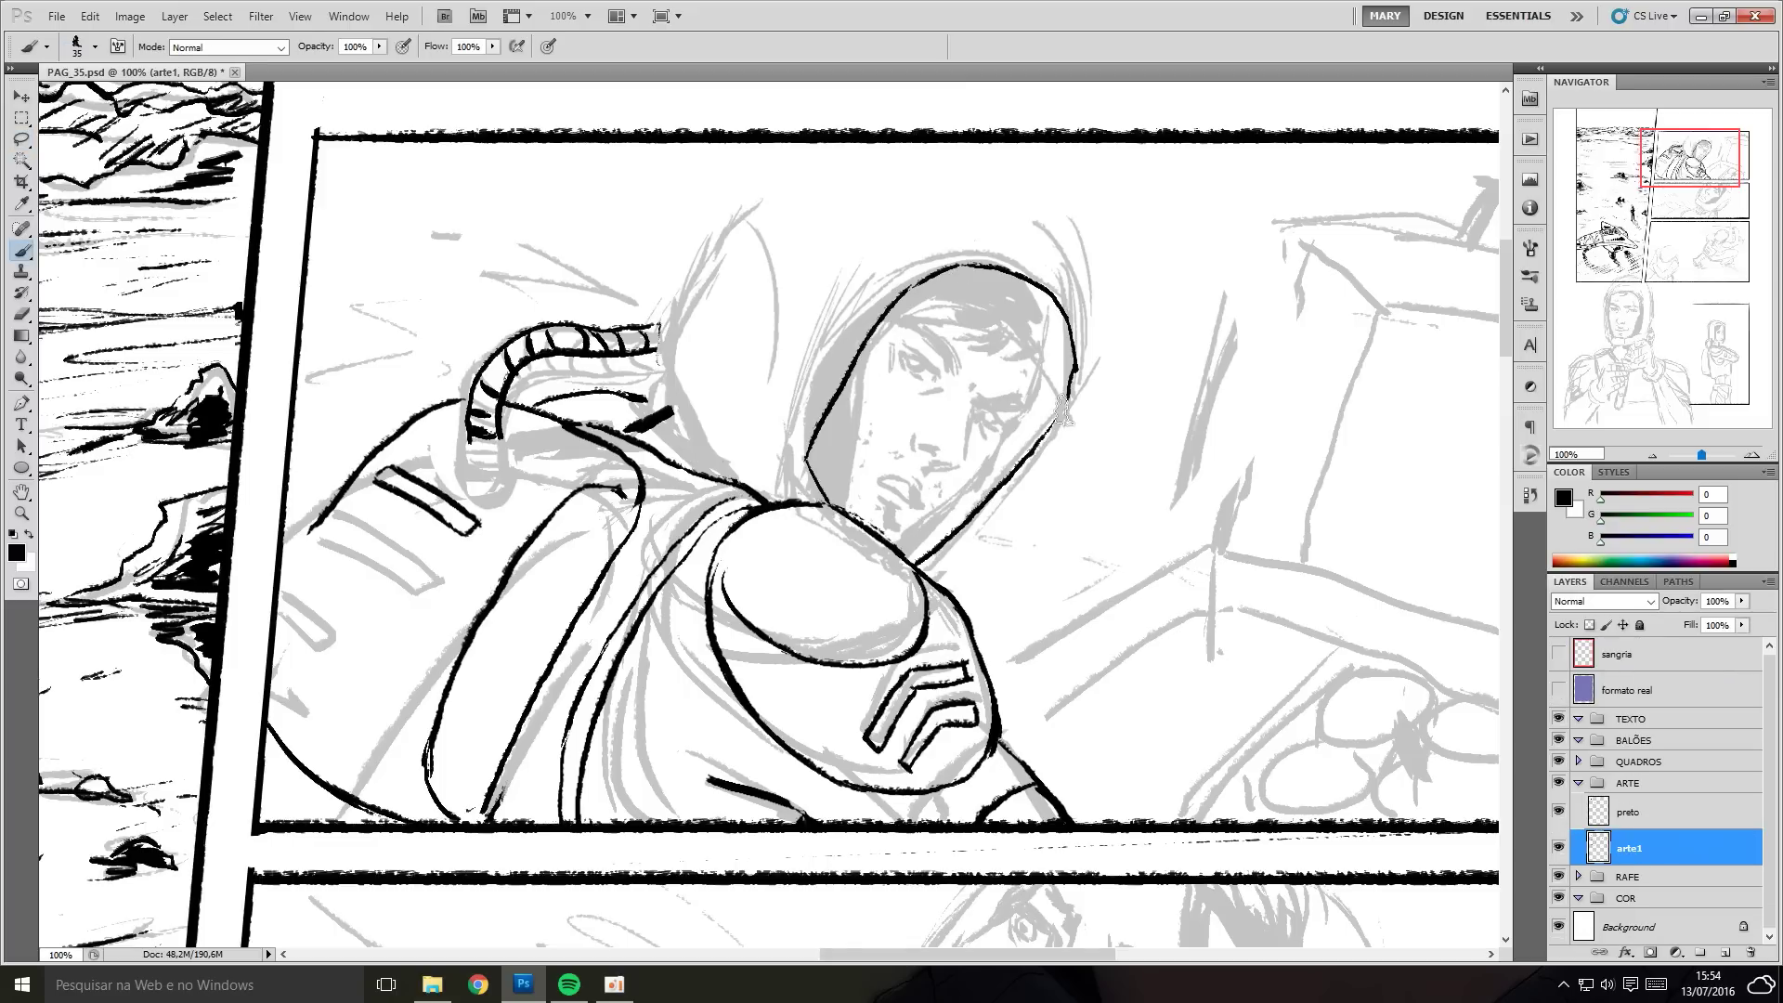
left_click_drag(982, 190, 1082, 363)
key("ctrl+z")
mouse_move(733, 488)
left_mouse_down()
mouse_move(680, 381)
mouse_move(905, 165)
left_mouse_up()
key("ctrl+z")
mouse_move(738, 223)
left_mouse_down()
mouse_move(1083, 306)
mouse_move(779, 455)
left_mouse_up()
left_click_drag(869, 153, 980, 246)
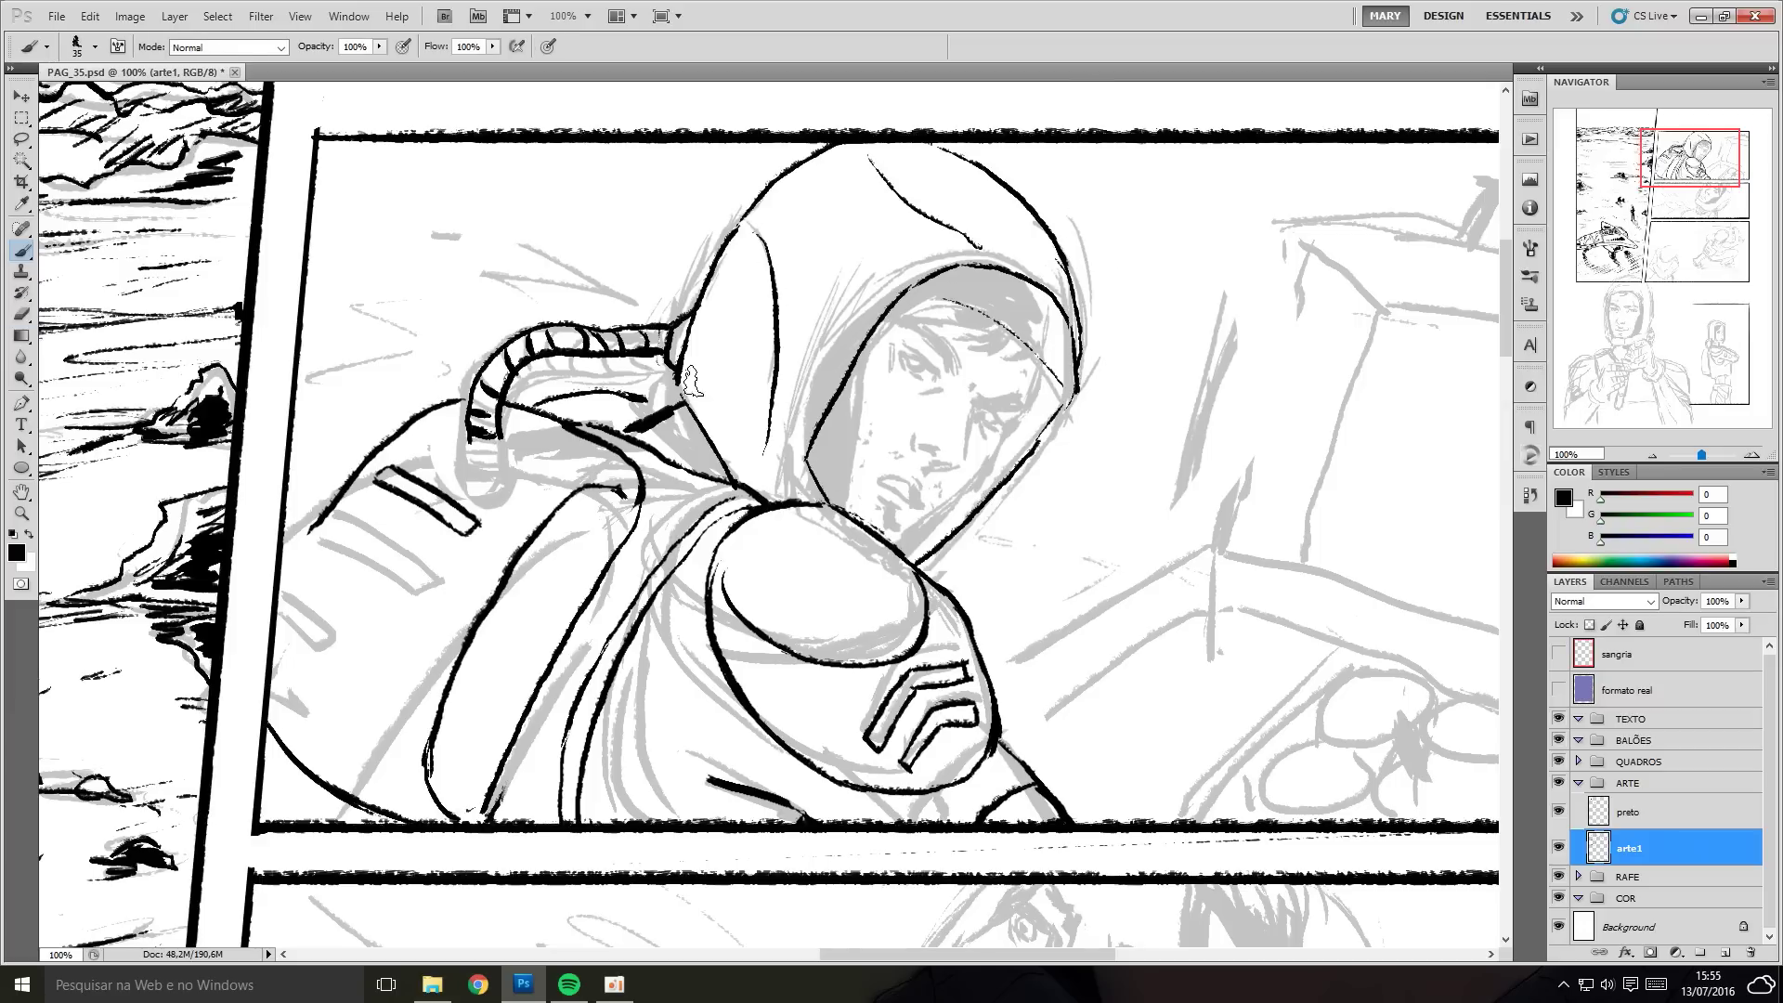
Draw the backpack stripes as rectangles.
key("ctrl+z")
left_click_drag(339, 527, 423, 586)
mouse_move(316, 578)
left_mouse_down()
mouse_move(372, 613)
mouse_move(320, 650)
left_mouse_up()
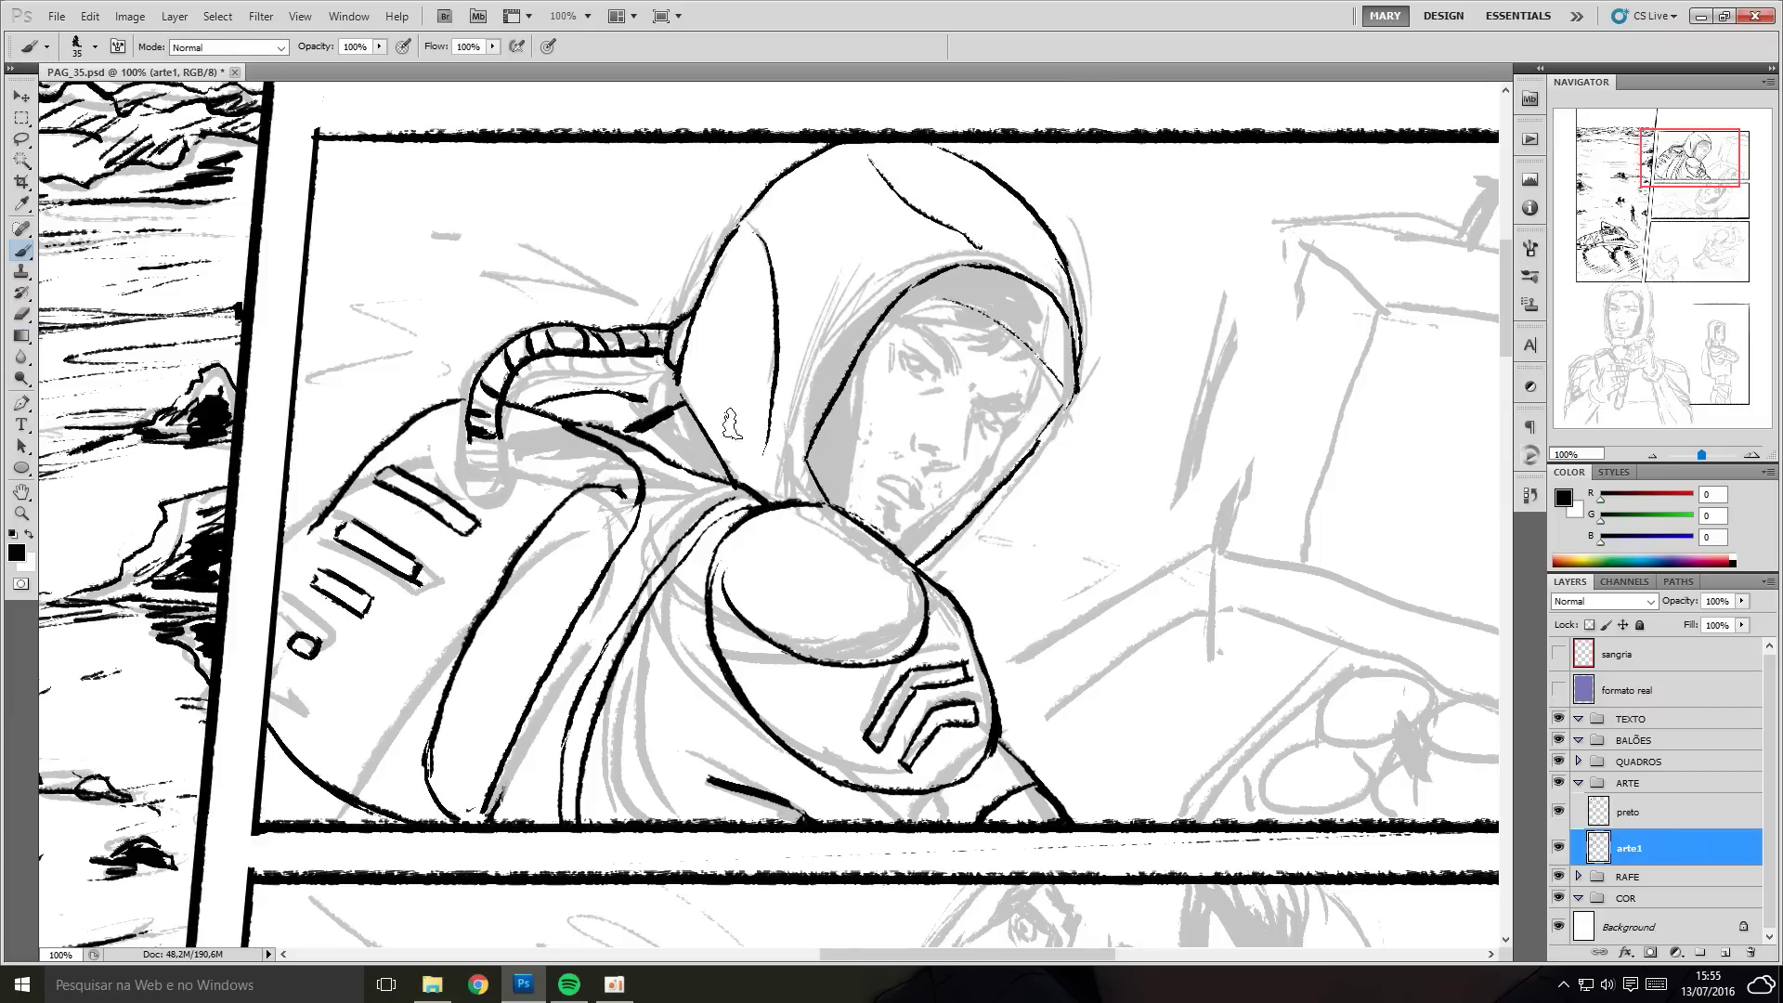
Redraw the hose's lower curve and top outline with rib strokes across it.
key("e")
left_click_drag(464, 446, 678, 325)
key("b")
mouse_move(499, 395)
left_mouse_down()
mouse_move(548, 429)
mouse_move(676, 324)
left_mouse_up()
mouse_move(664, 339)
left_mouse_down()
mouse_move(541, 408)
mouse_move(528, 395)
left_mouse_up()
left_click_drag(514, 370, 533, 375)
left_click_drag(520, 351, 540, 356)
left_click_drag(534, 327, 549, 340)
left_click_drag(557, 312, 567, 331)
left_click_drag(595, 312, 599, 333)
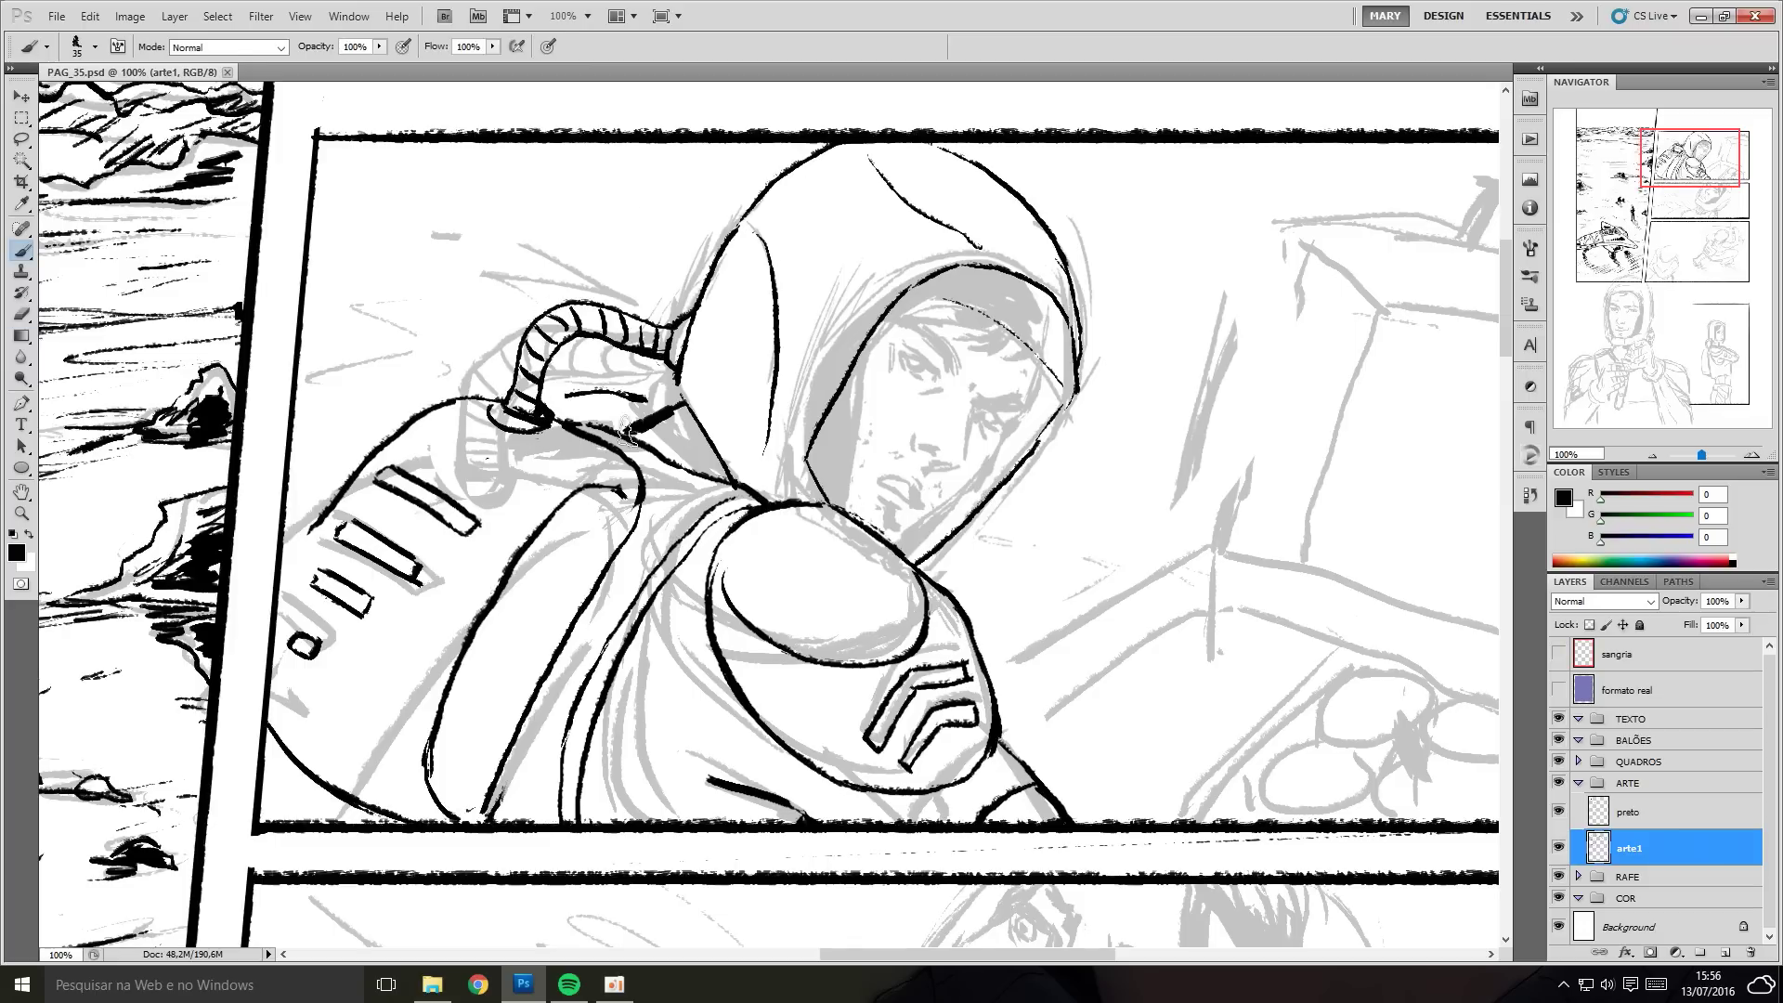
Add finishing black strokes to the hose and hood.
mouse_move(627, 427)
left_mouse_down()
mouse_move(705, 409)
mouse_move(543, 409)
left_mouse_up()
left_click_drag(762, 241, 757, 376)
left_click_drag(1031, 251, 906, 181)
At brush size 25, ink the hood's inner contour, nose, lips, face contour, hairline and eyebrow.
key("bracketleft")
scroll(1068, 287, "up", 1)
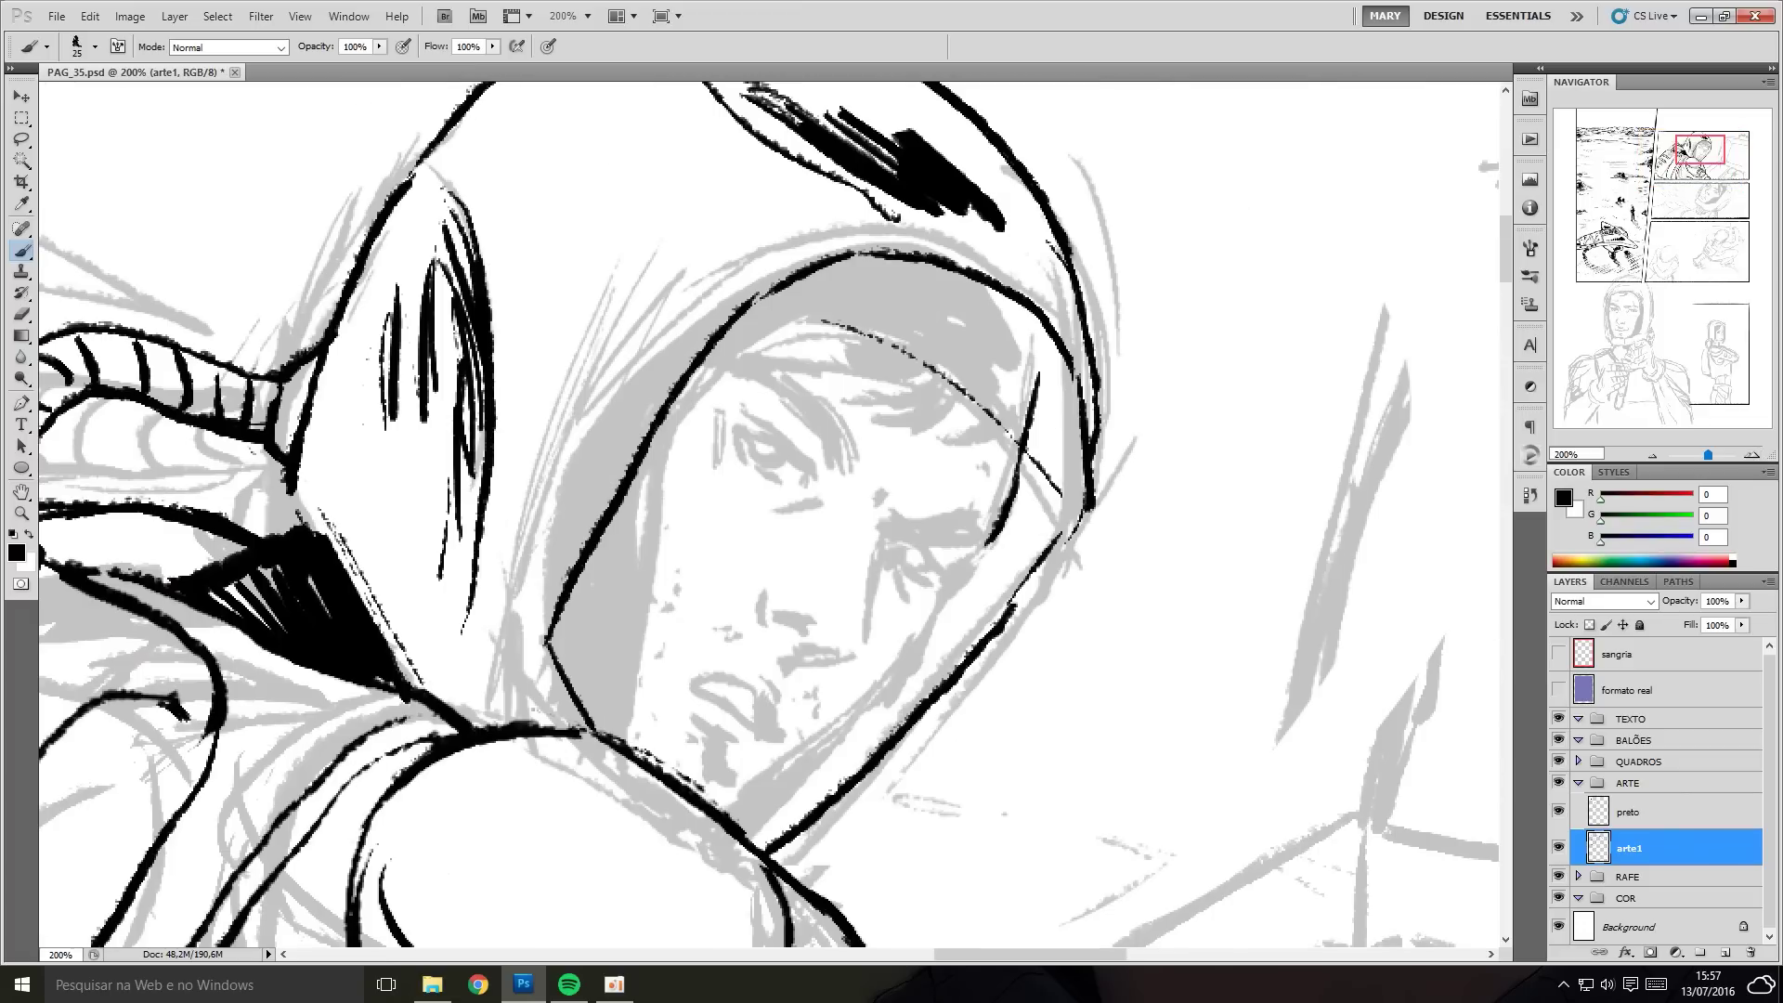
left_click_drag(994, 540, 729, 816)
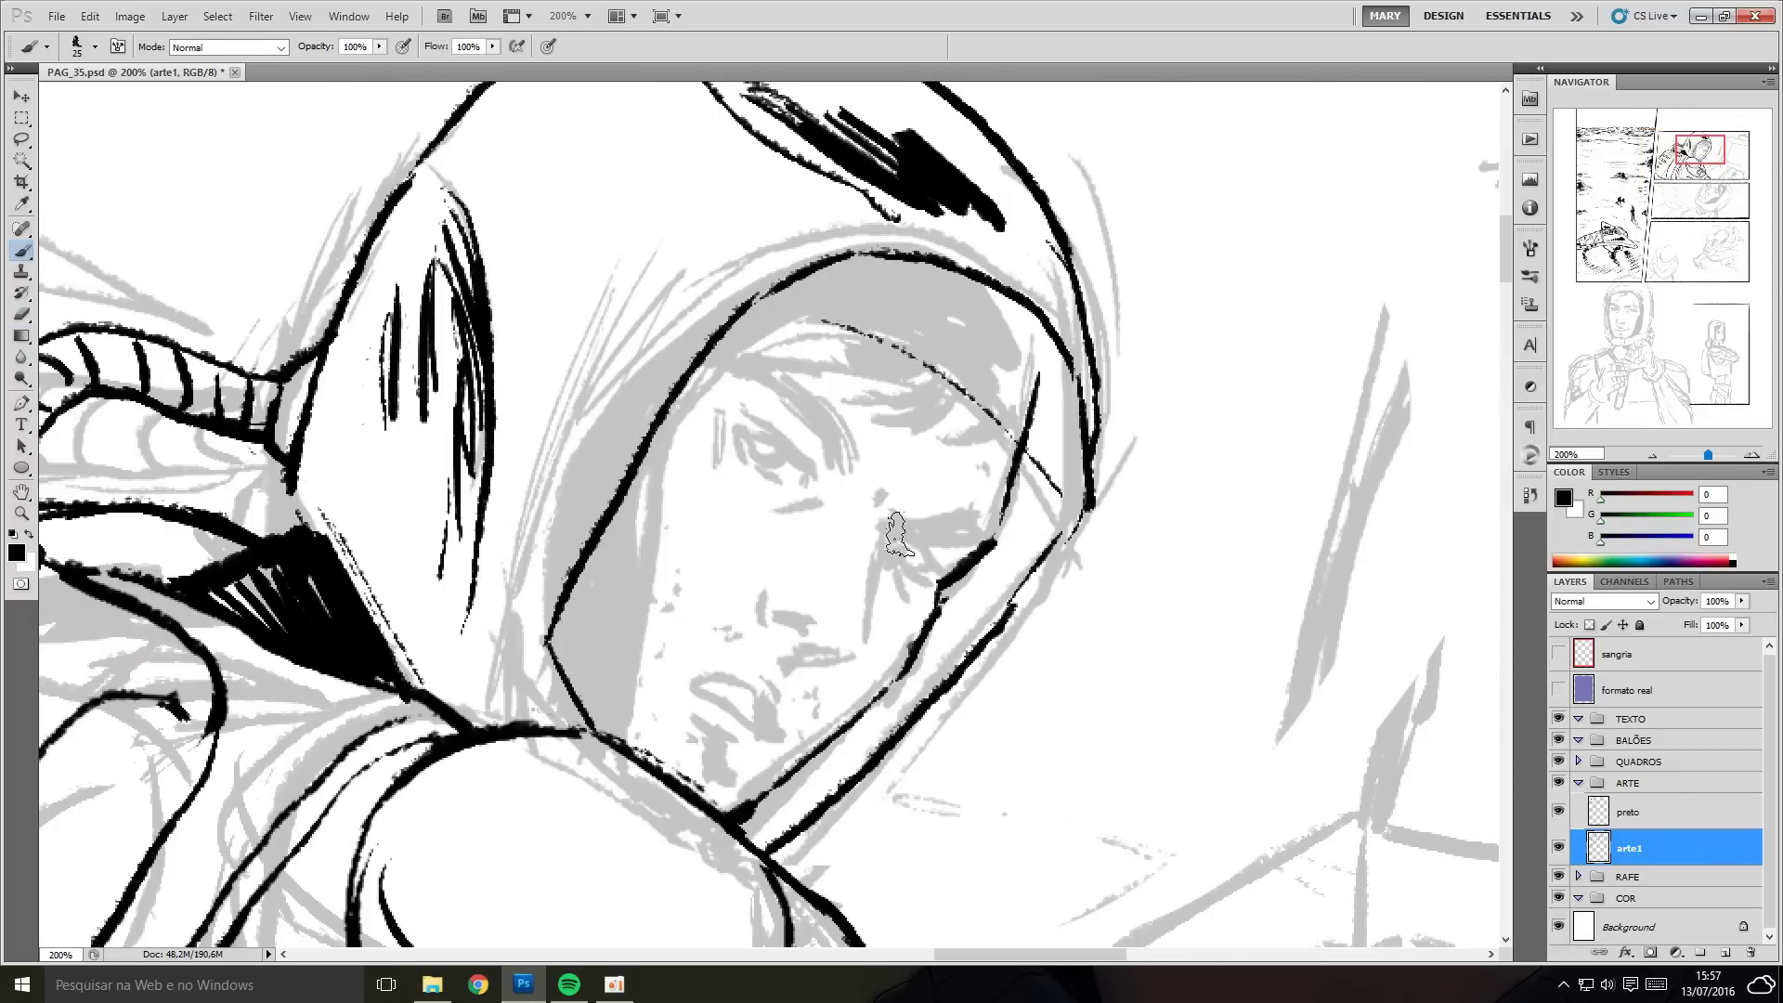
left_click_drag(895, 527, 792, 658)
left_click_drag(771, 616, 810, 634)
left_click_drag(692, 683, 766, 736)
mouse_move(760, 669)
left_mouse_down()
mouse_move(784, 697)
mouse_move(736, 753)
left_mouse_up()
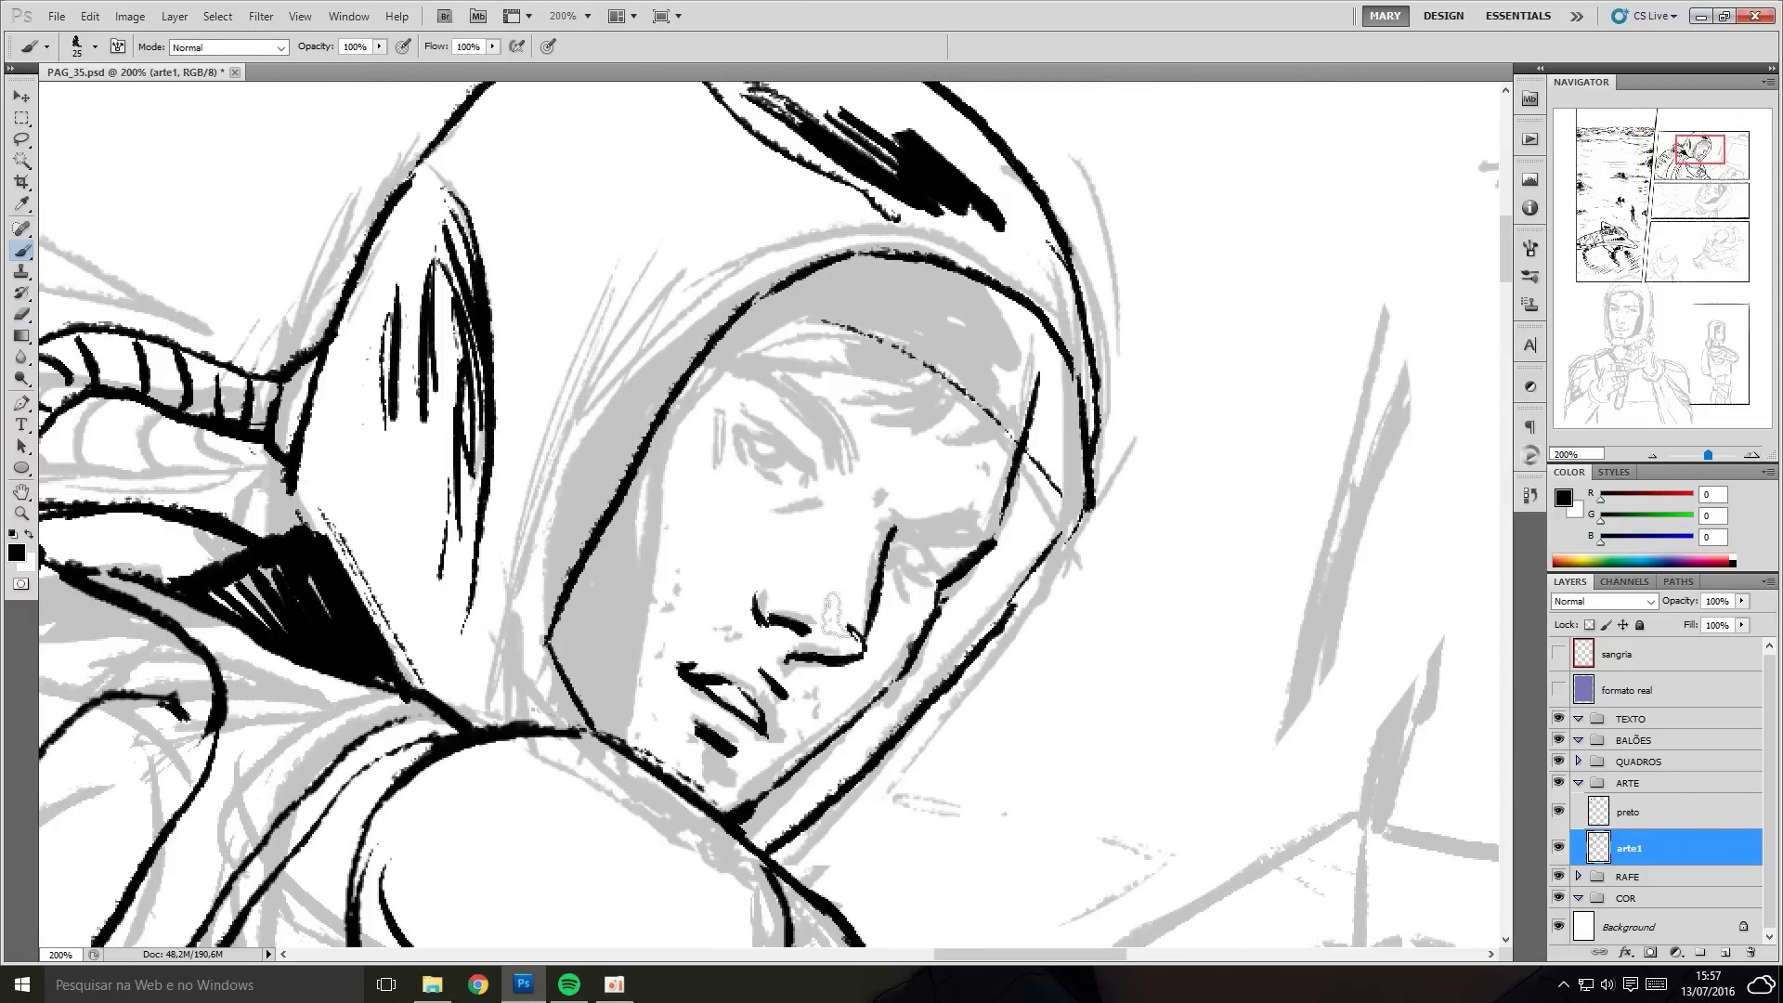
mouse_move(717, 357)
left_mouse_down()
mouse_move(620, 729)
mouse_move(1017, 455)
left_mouse_up()
left_click_drag(896, 509, 984, 539)
mouse_move(734, 372)
left_mouse_down()
mouse_move(850, 460)
mouse_move(994, 483)
mouse_move(947, 464)
left_mouse_up()
Zoomed in, ink the lashes and lids of both eyes and the right eye's corner.
key("ctrl+plus")
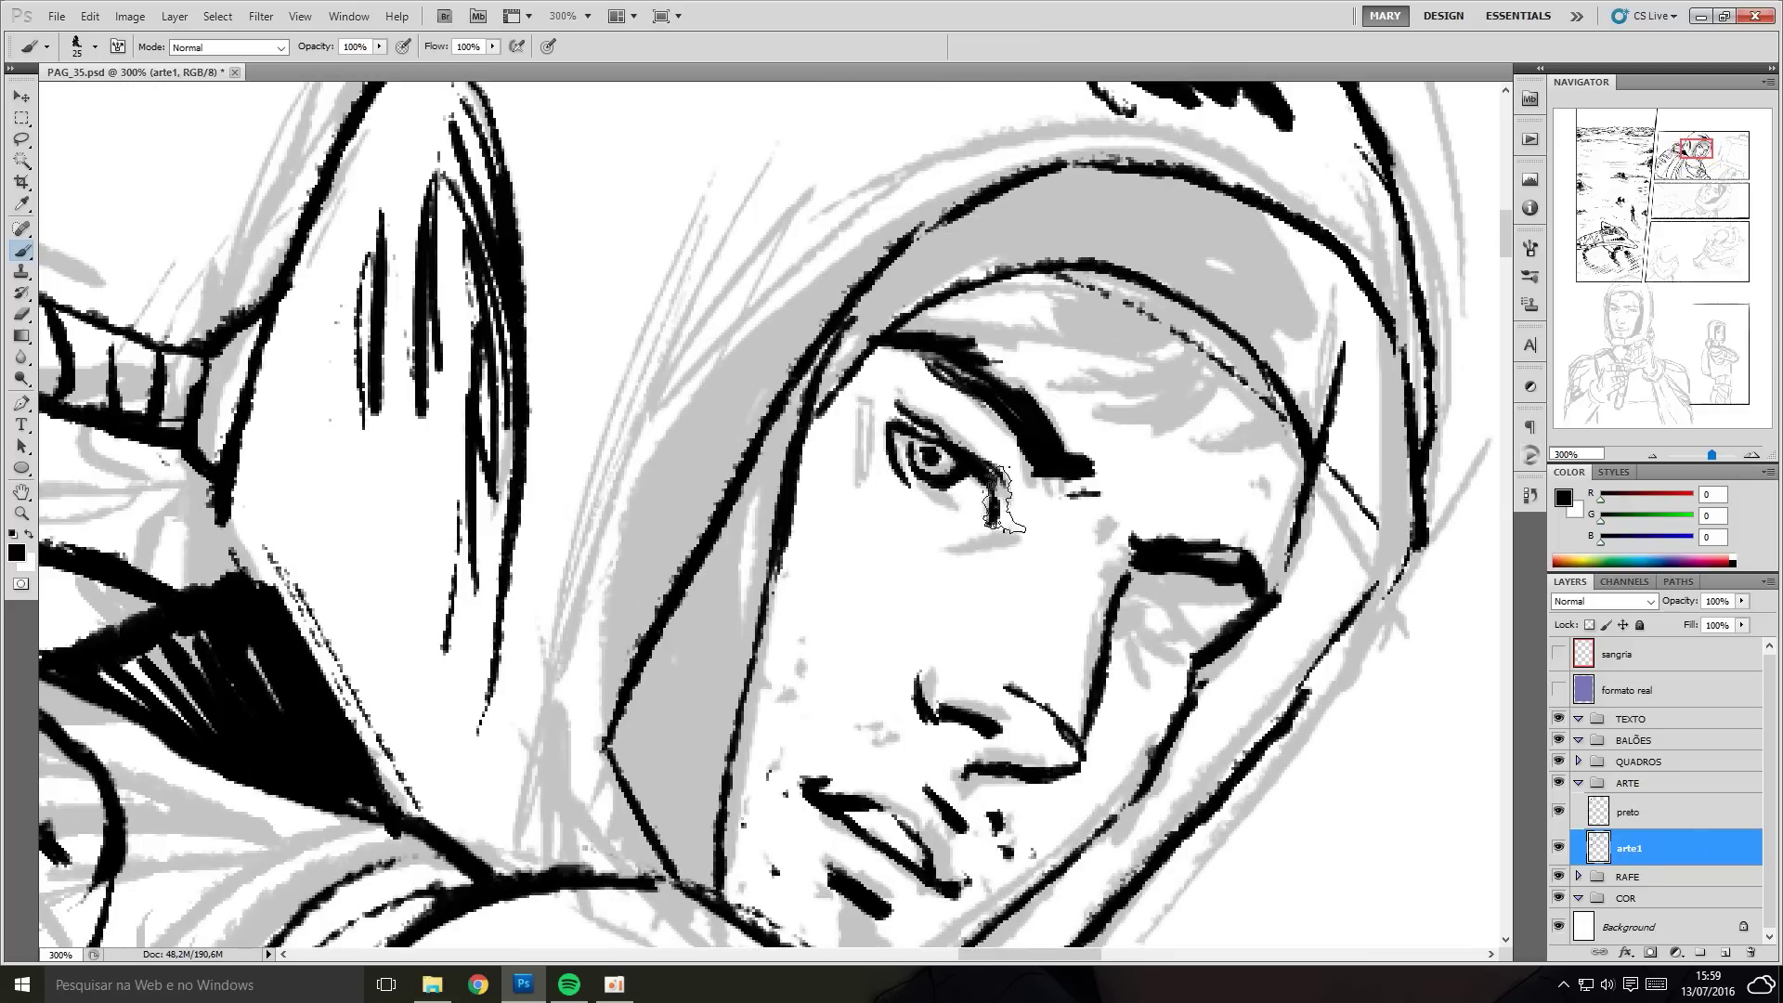
left_click_drag(864, 408, 878, 478)
left_click_drag(1017, 501, 952, 562)
left_click_drag(1124, 595, 1198, 617)
left_click_drag(1129, 618, 1175, 646)
left_click_drag(1148, 585, 1198, 641)
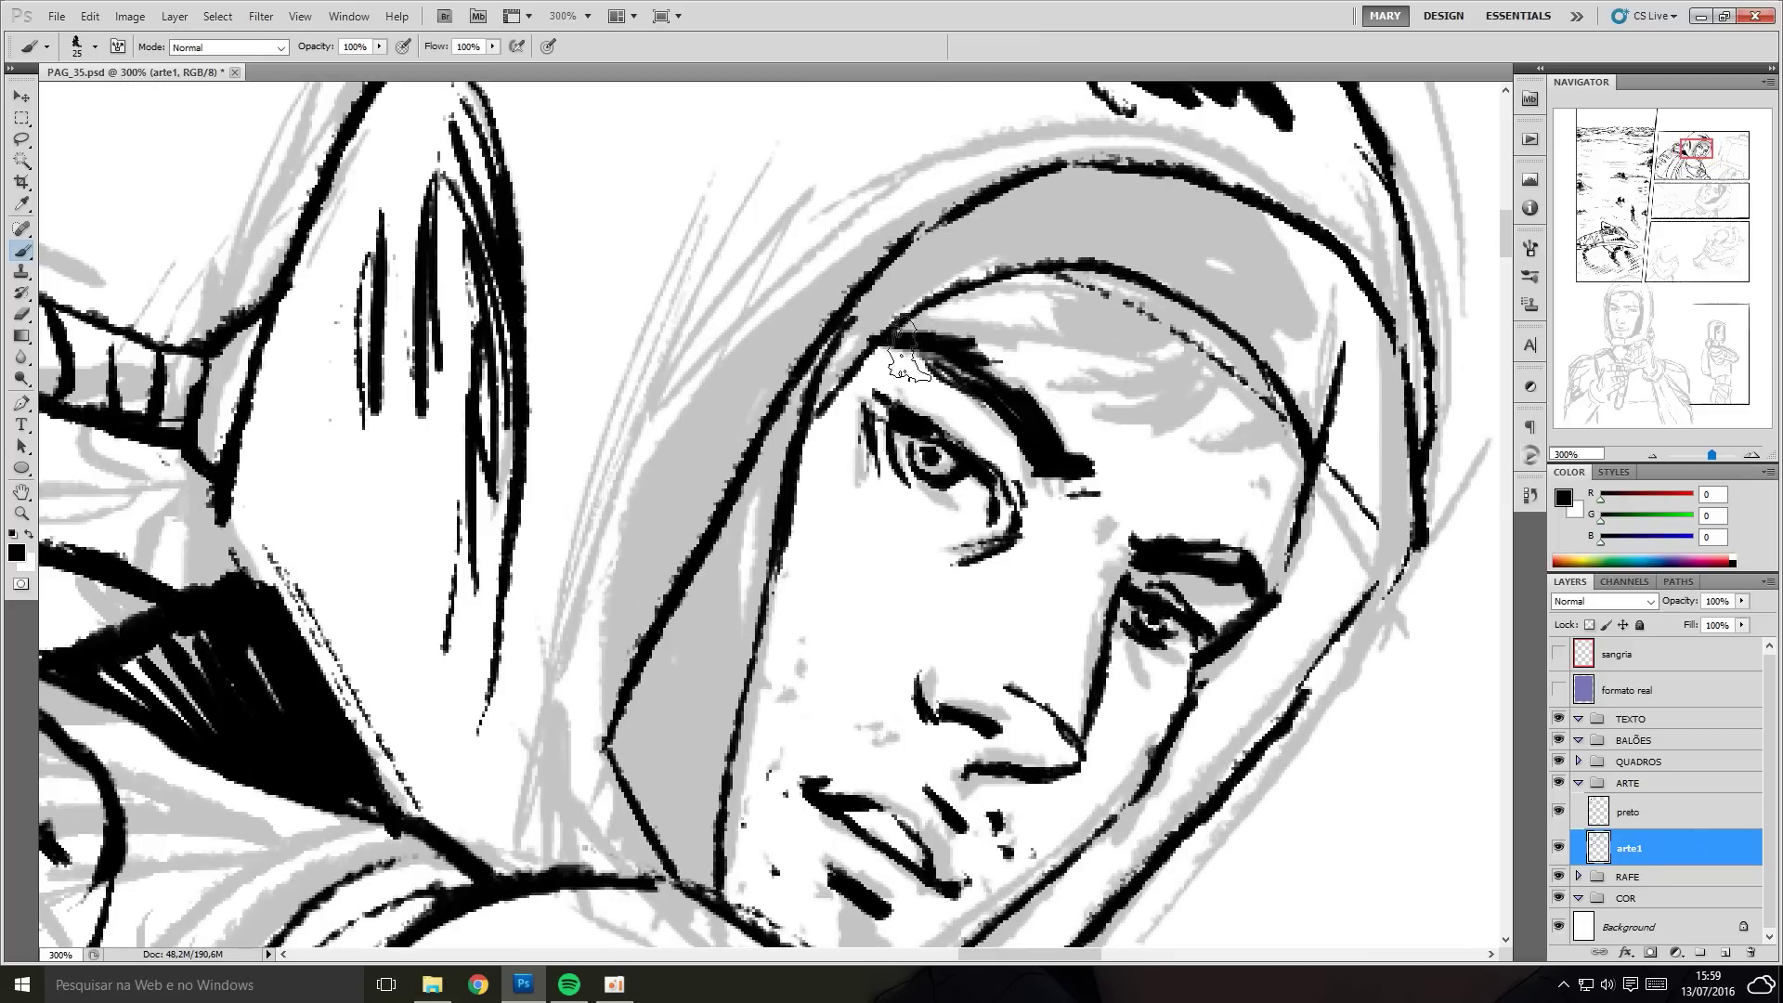
mouse_move(1268, 501)
left_mouse_down()
mouse_move(1228, 574)
mouse_move(1272, 404)
left_mouse_up()
Ink stubble speckles and hair, then fill the hood interior solid black with a larger brush.
left_click_drag(1198, 158, 1282, 232)
left_click_drag(1086, 65, 1253, 158)
left_click_drag(1198, 172, 1281, 186)
scroll(1282, 186, "down", 2)
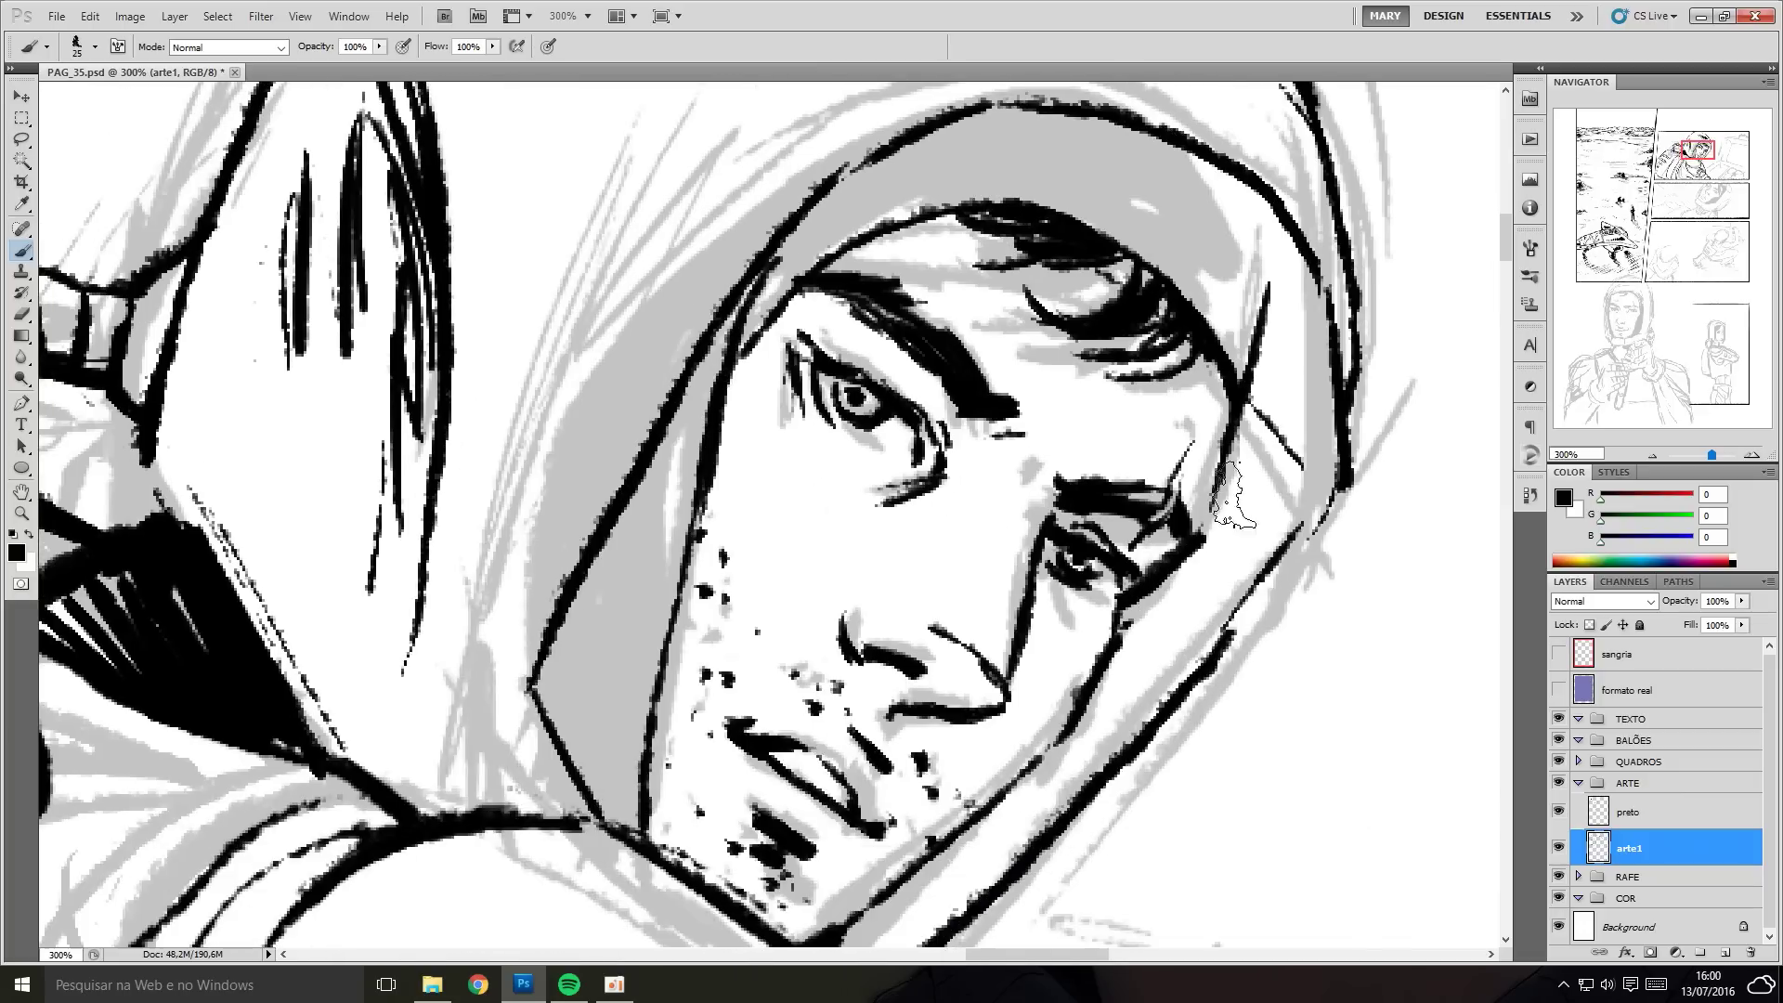
key("bracketright")
mouse_move(650, 669)
left_mouse_down()
mouse_move(836, 306)
mouse_move(1078, 316)
mouse_move(1094, 372)
left_mouse_up()
key("bracketleft")
key("bracketleft")
key("bracketleft")
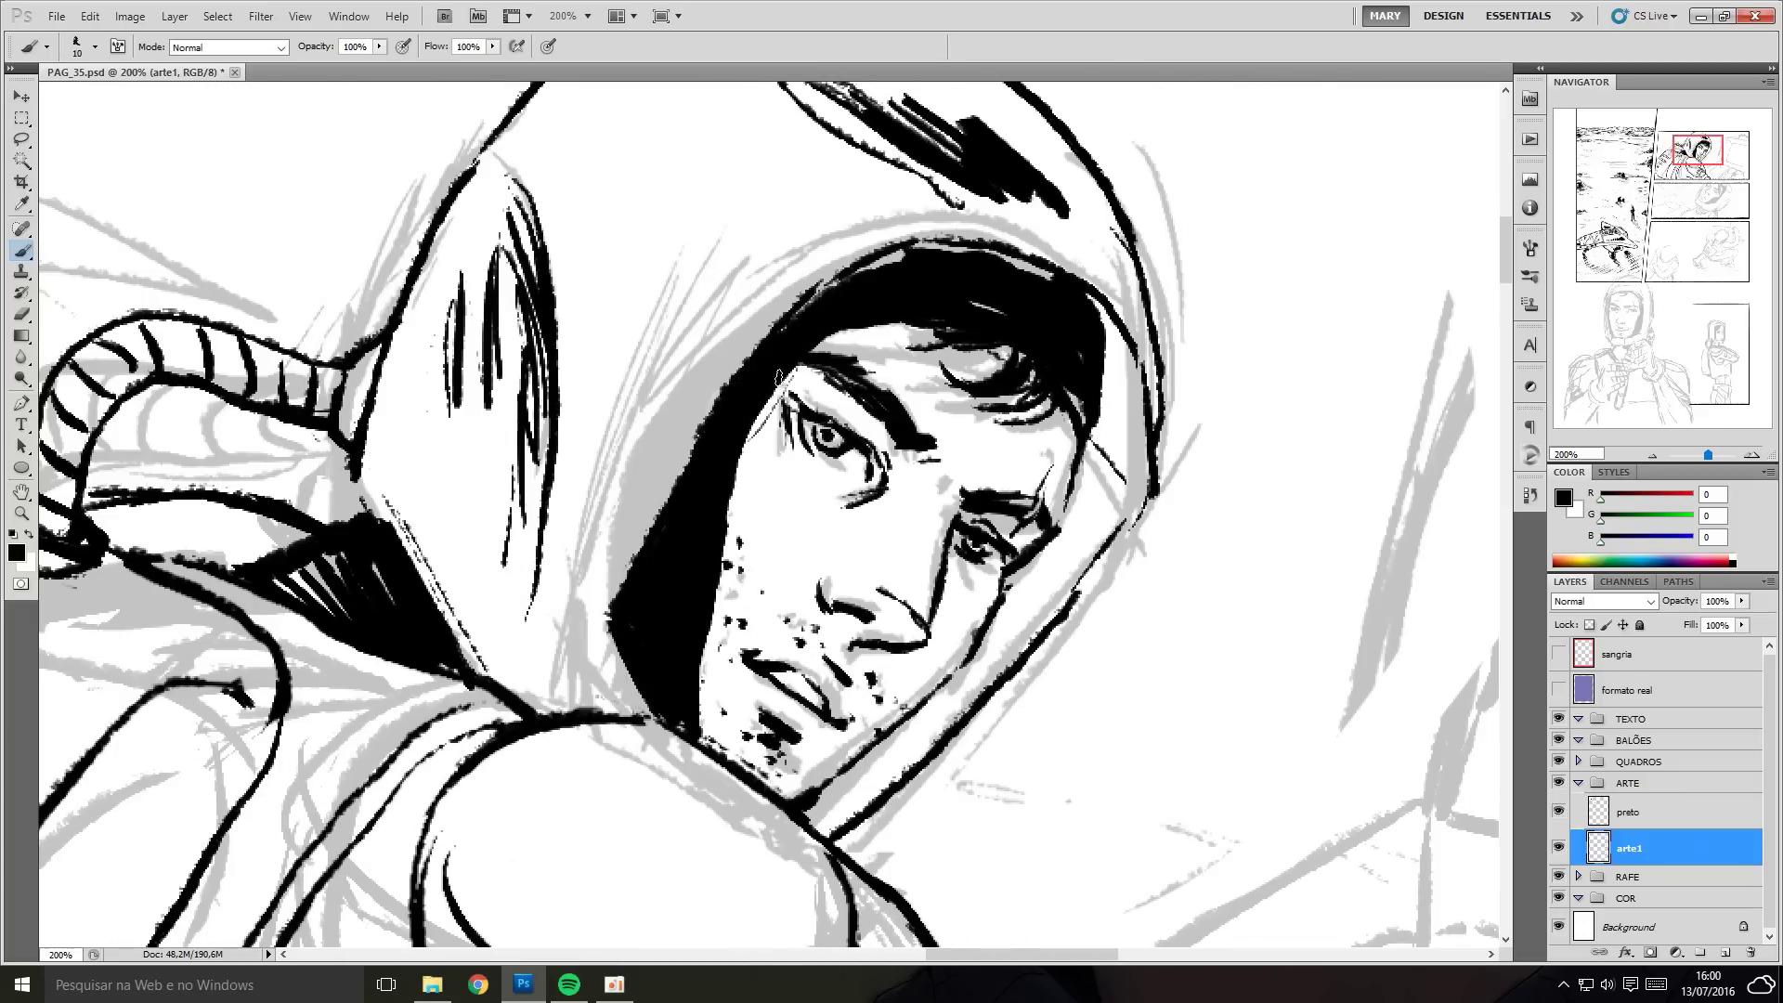
left_click_drag(726, 492, 732, 569)
Hide and re-show the grey sketch to check the inks, then zoom out to the panel.
left_click(1560, 877)
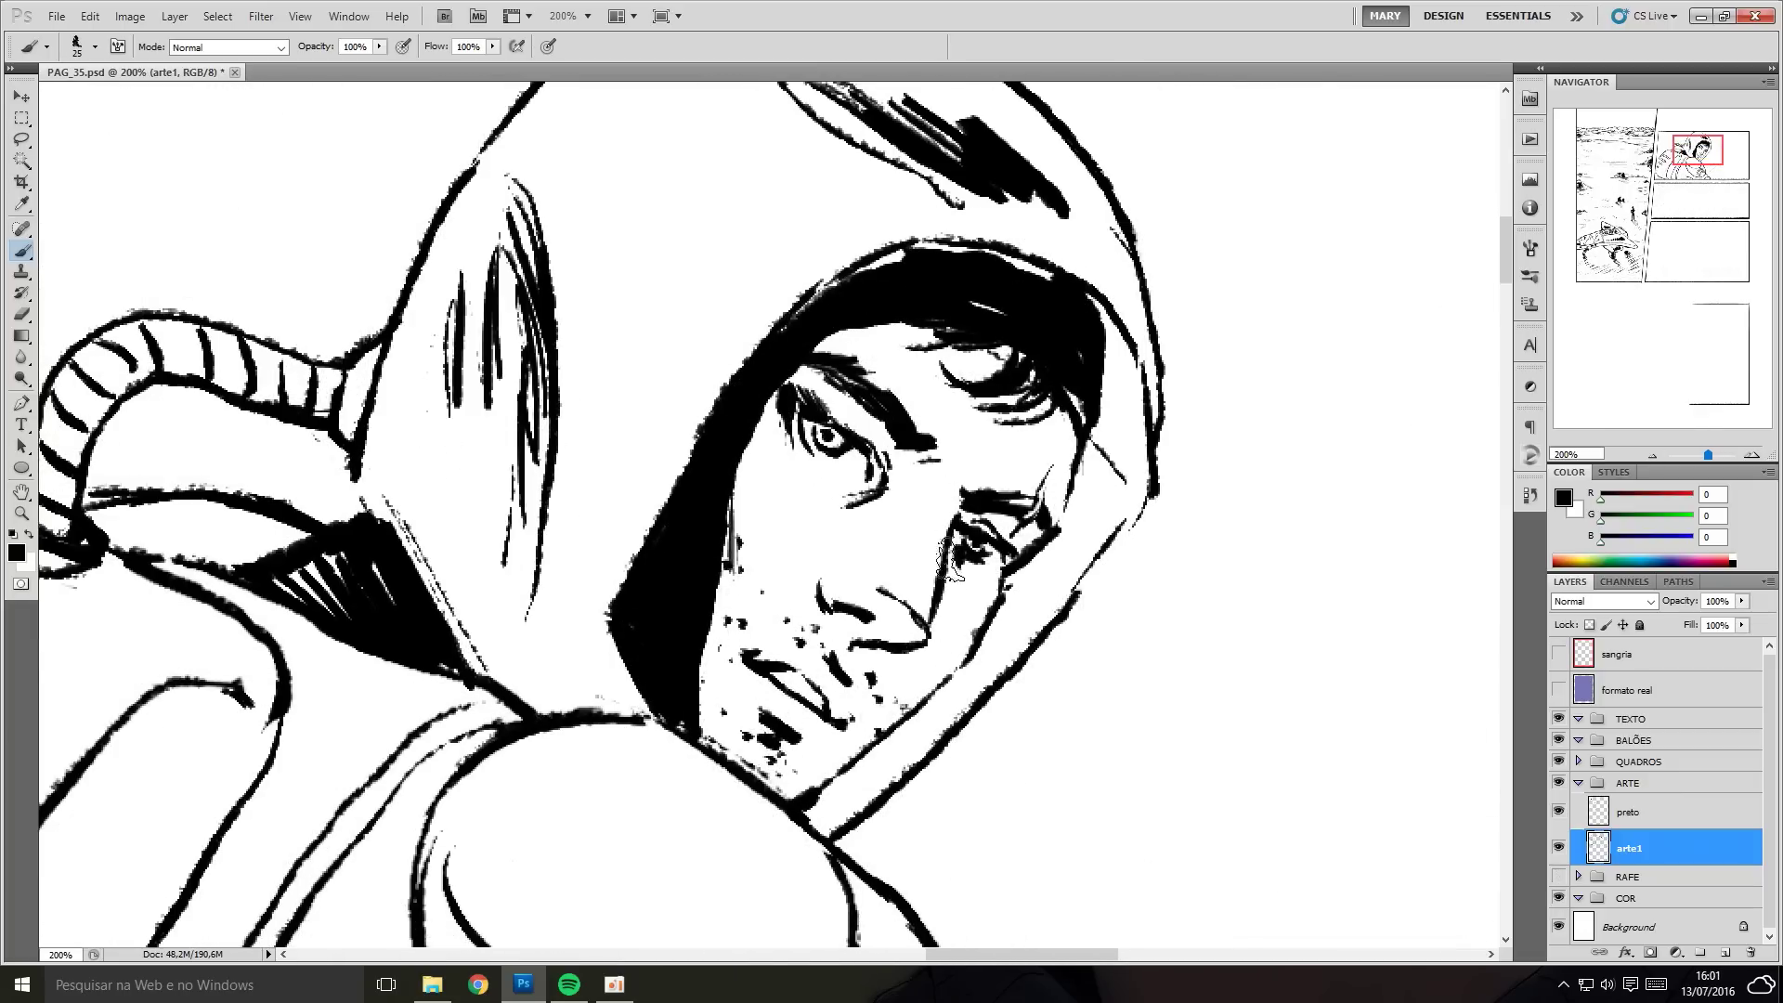
key("ctrl+plus")
left_click(1560, 878)
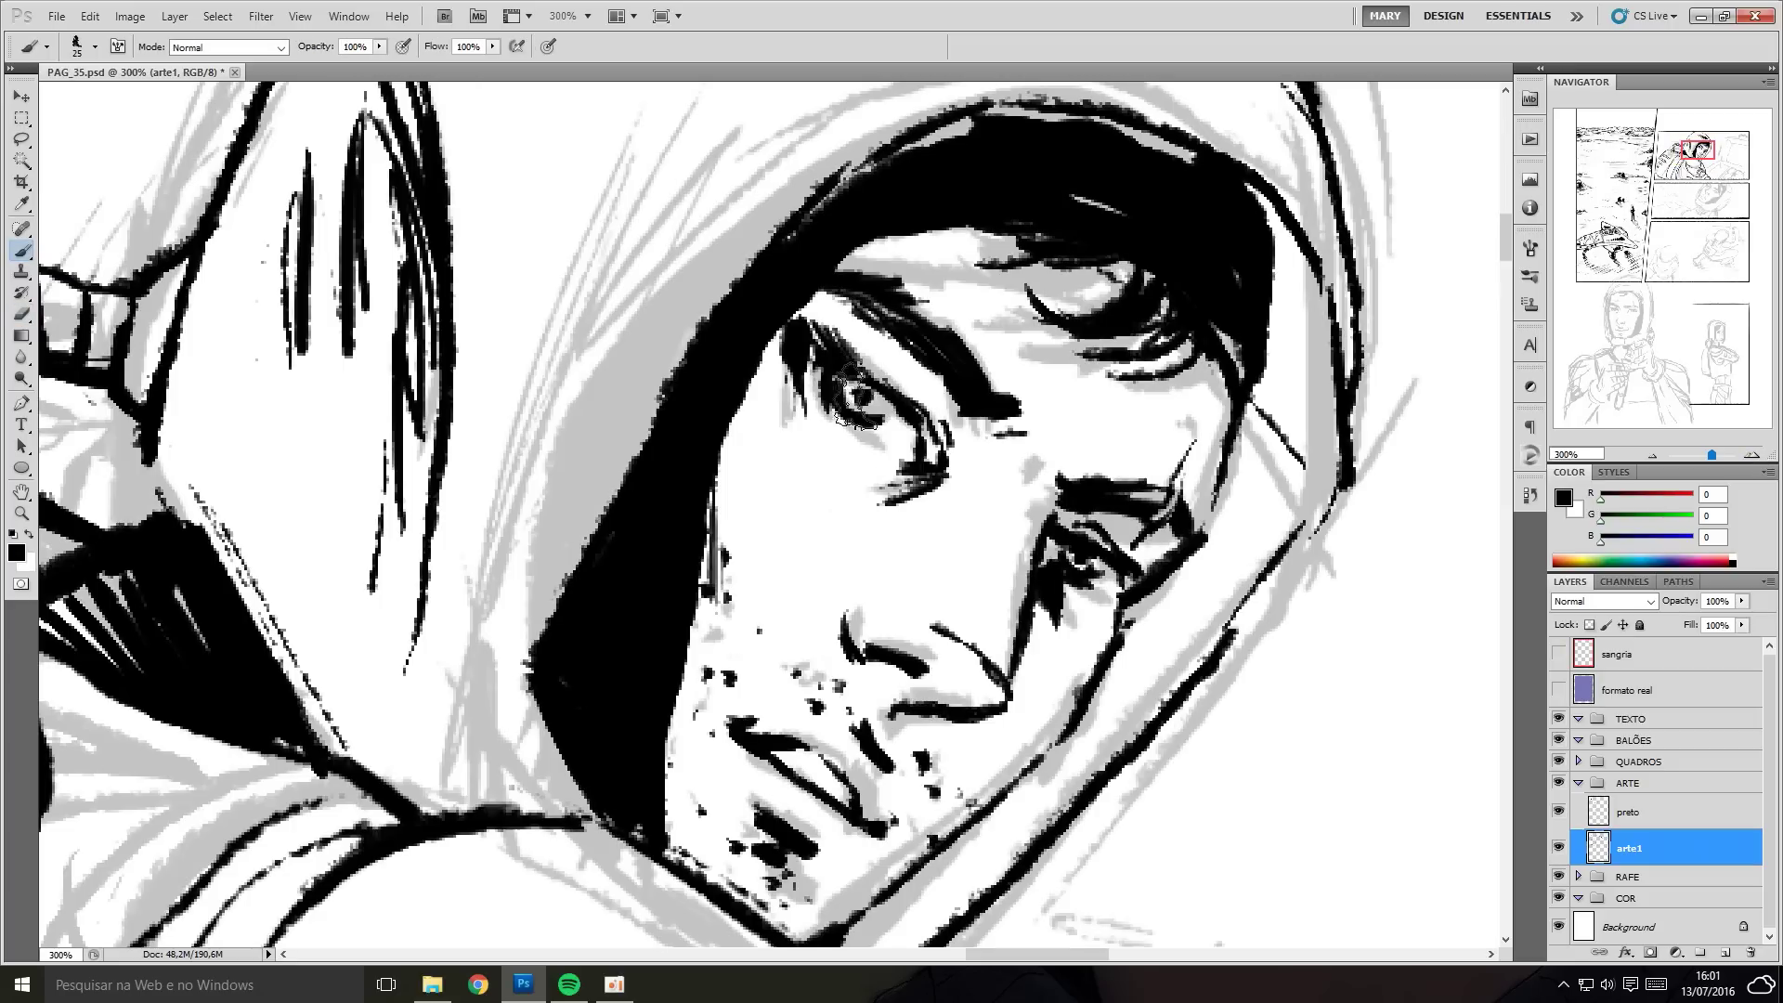
key("ctrl+minus")
key("ctrl+minus")
Pan to the lower panel and ink the astronaut helmet's outer outline.
key("e")
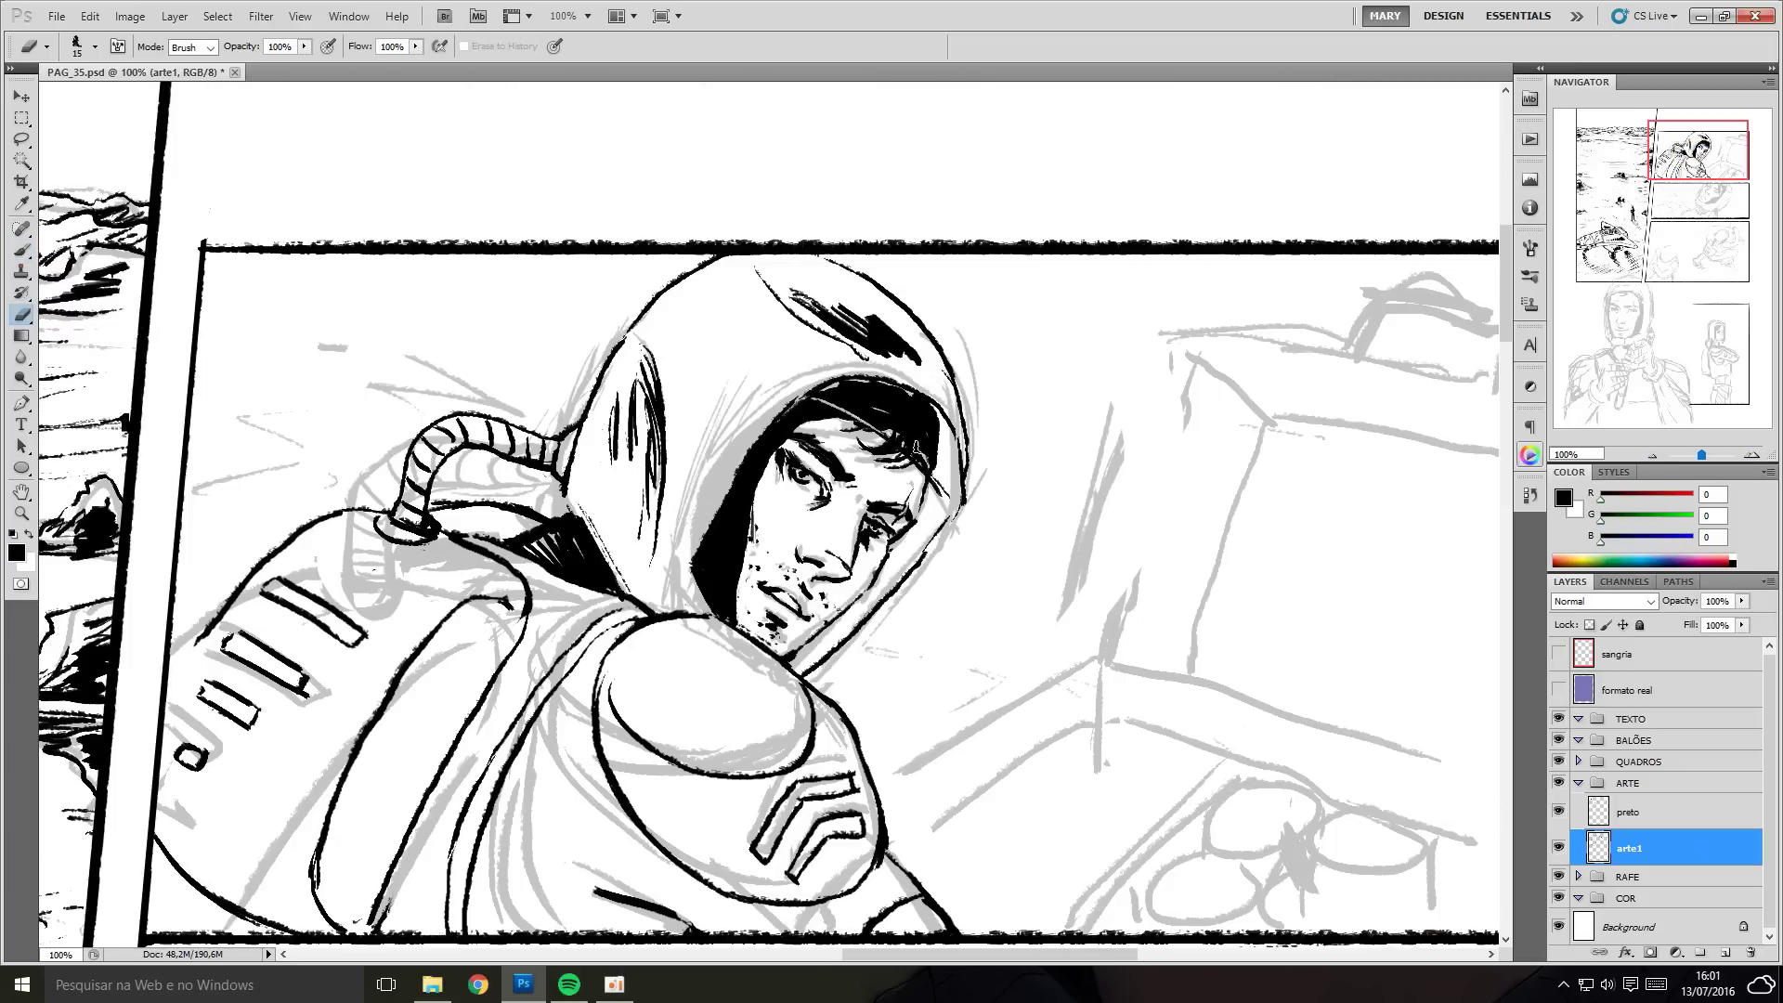
key("b")
left_click_drag(710, 459, 672, 372)
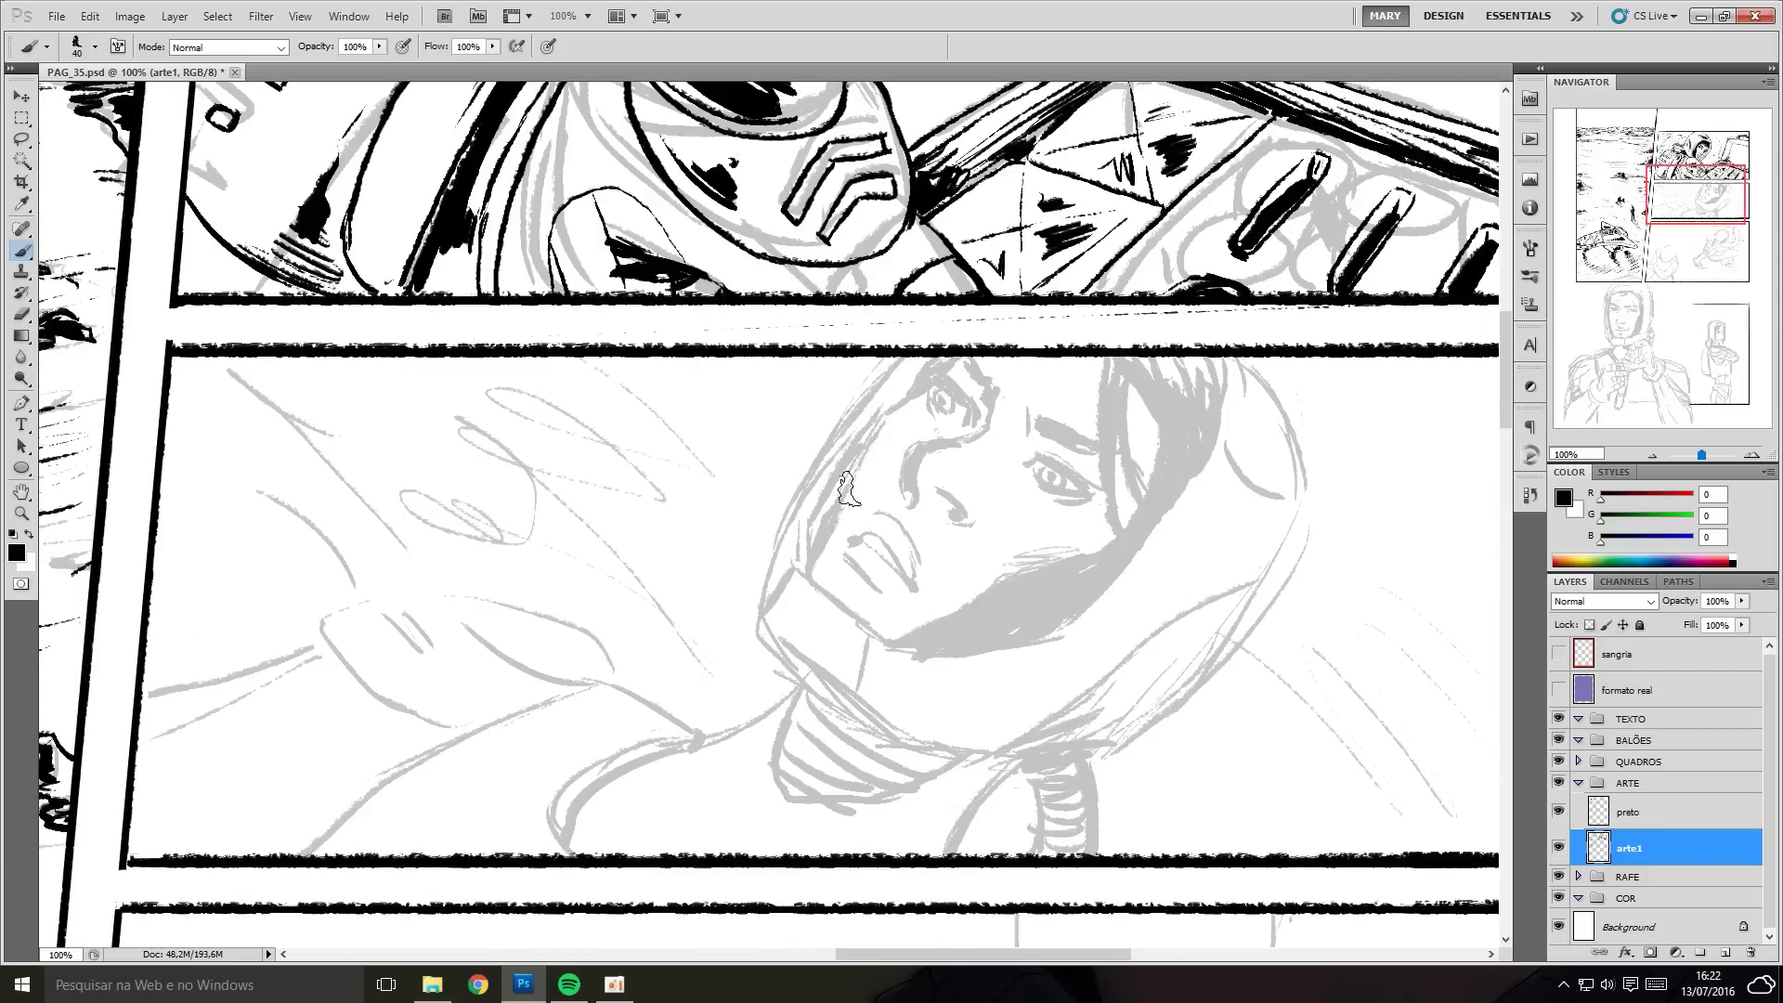
mouse_move(762, 613)
left_mouse_down()
mouse_move(836, 687)
mouse_move(1300, 520)
mouse_move(1244, 362)
mouse_move(1045, 645)
left_mouse_up()
mouse_move(798, 516)
left_mouse_down()
mouse_move(892, 641)
mouse_move(1050, 639)
left_mouse_up()
Ink the visor edge, hood, shoulder and hatching at the neck collar.
left_click_drag(806, 513, 801, 567)
left_click_drag(891, 373, 799, 519)
left_click_drag(1223, 351, 1296, 501)
left_click_drag(1229, 615, 1020, 741)
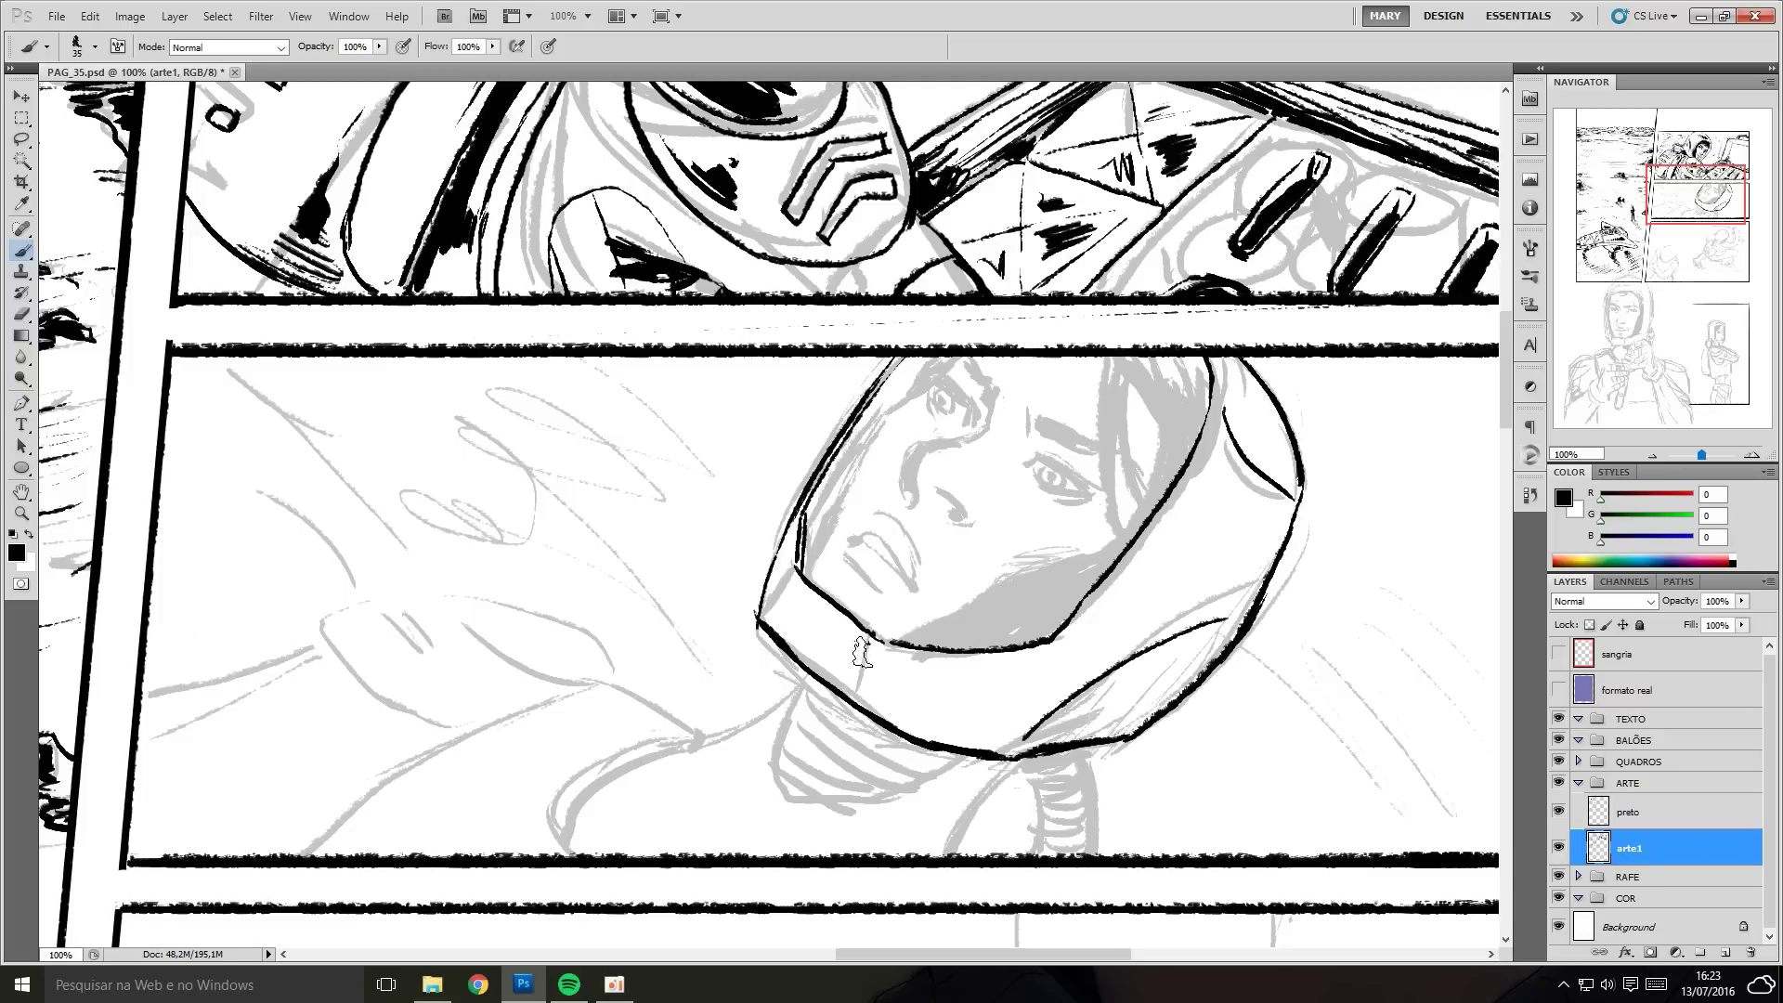
left_click_drag(813, 674, 660, 769)
left_click_drag(1020, 760, 928, 861)
mouse_move(1096, 748)
left_mouse_down()
mouse_move(1078, 858)
mouse_move(1208, 839)
left_mouse_up()
left_click_drag(929, 752, 1092, 799)
key("ctrl+z")
left_click_drag(928, 669, 1077, 808)
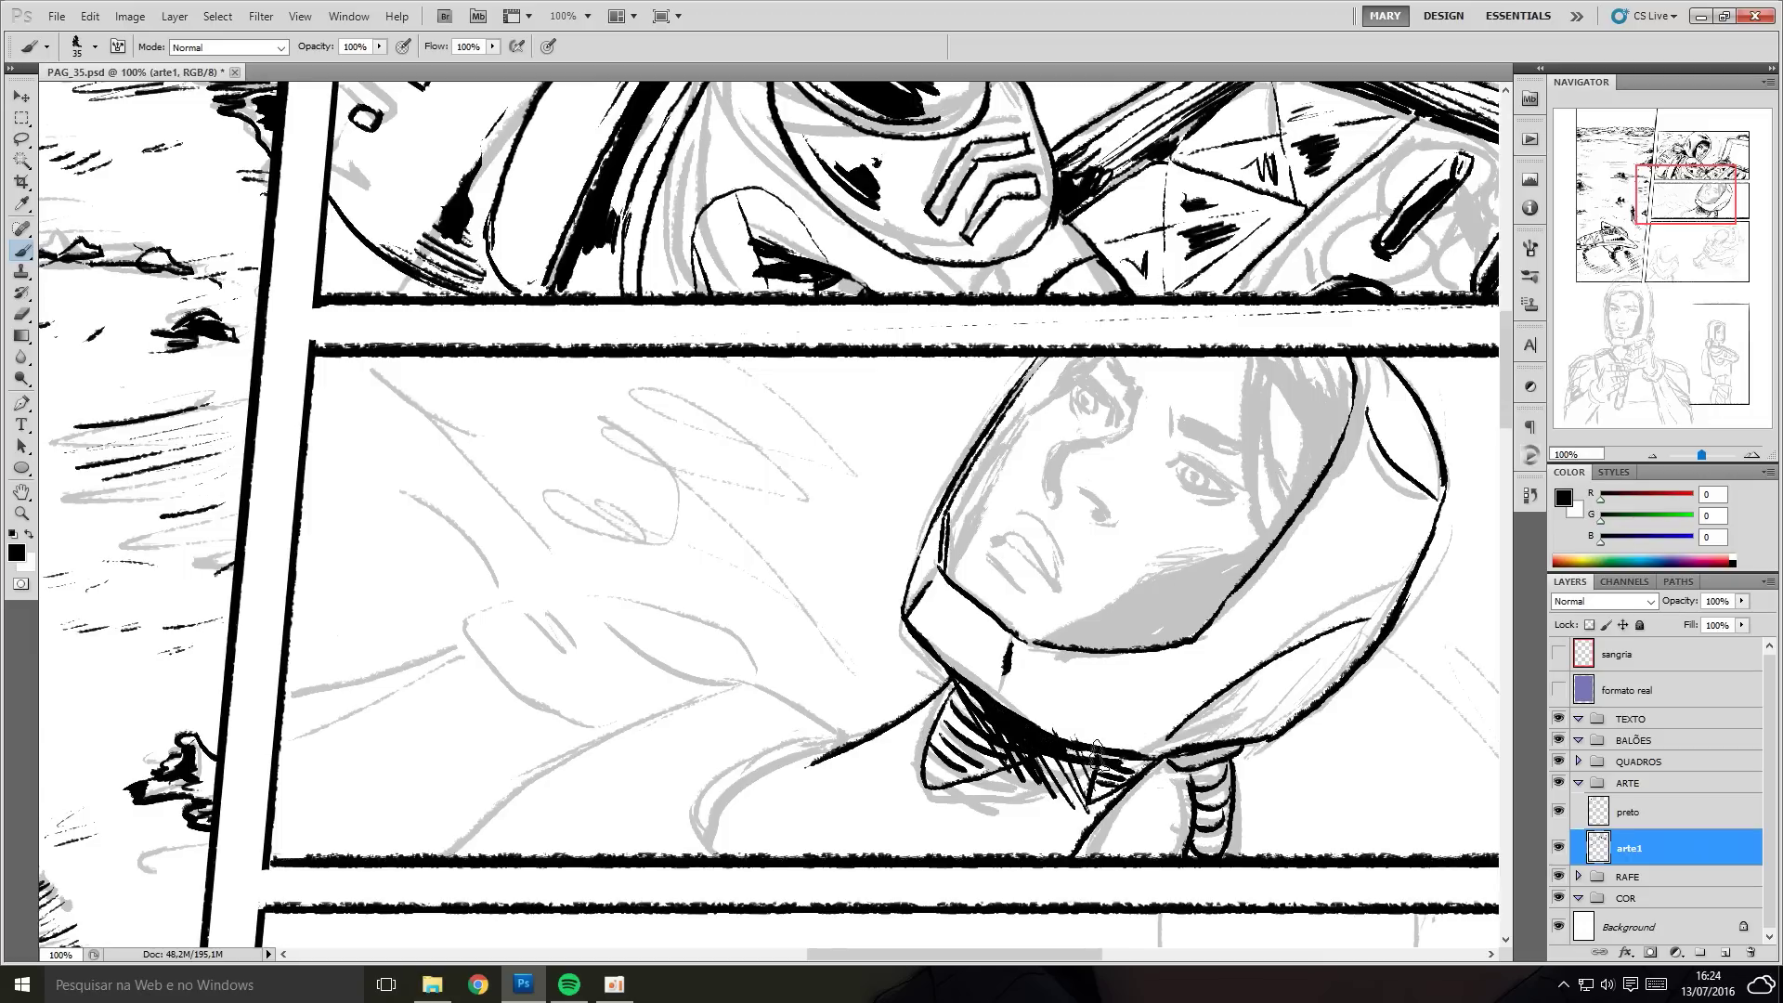
Ink the arm, shoulder line and hatched hand, then zoom out to 66.7%.
left_click_drag(869, 733, 446, 850)
left_click_drag(460, 601, 743, 680)
left_click_drag(576, 589, 716, 692)
left_click_drag(455, 621, 298, 639)
mouse_move(464, 747)
left_mouse_down()
mouse_move(460, 827)
mouse_move(576, 734)
left_mouse_up()
key("ctrl+minus")
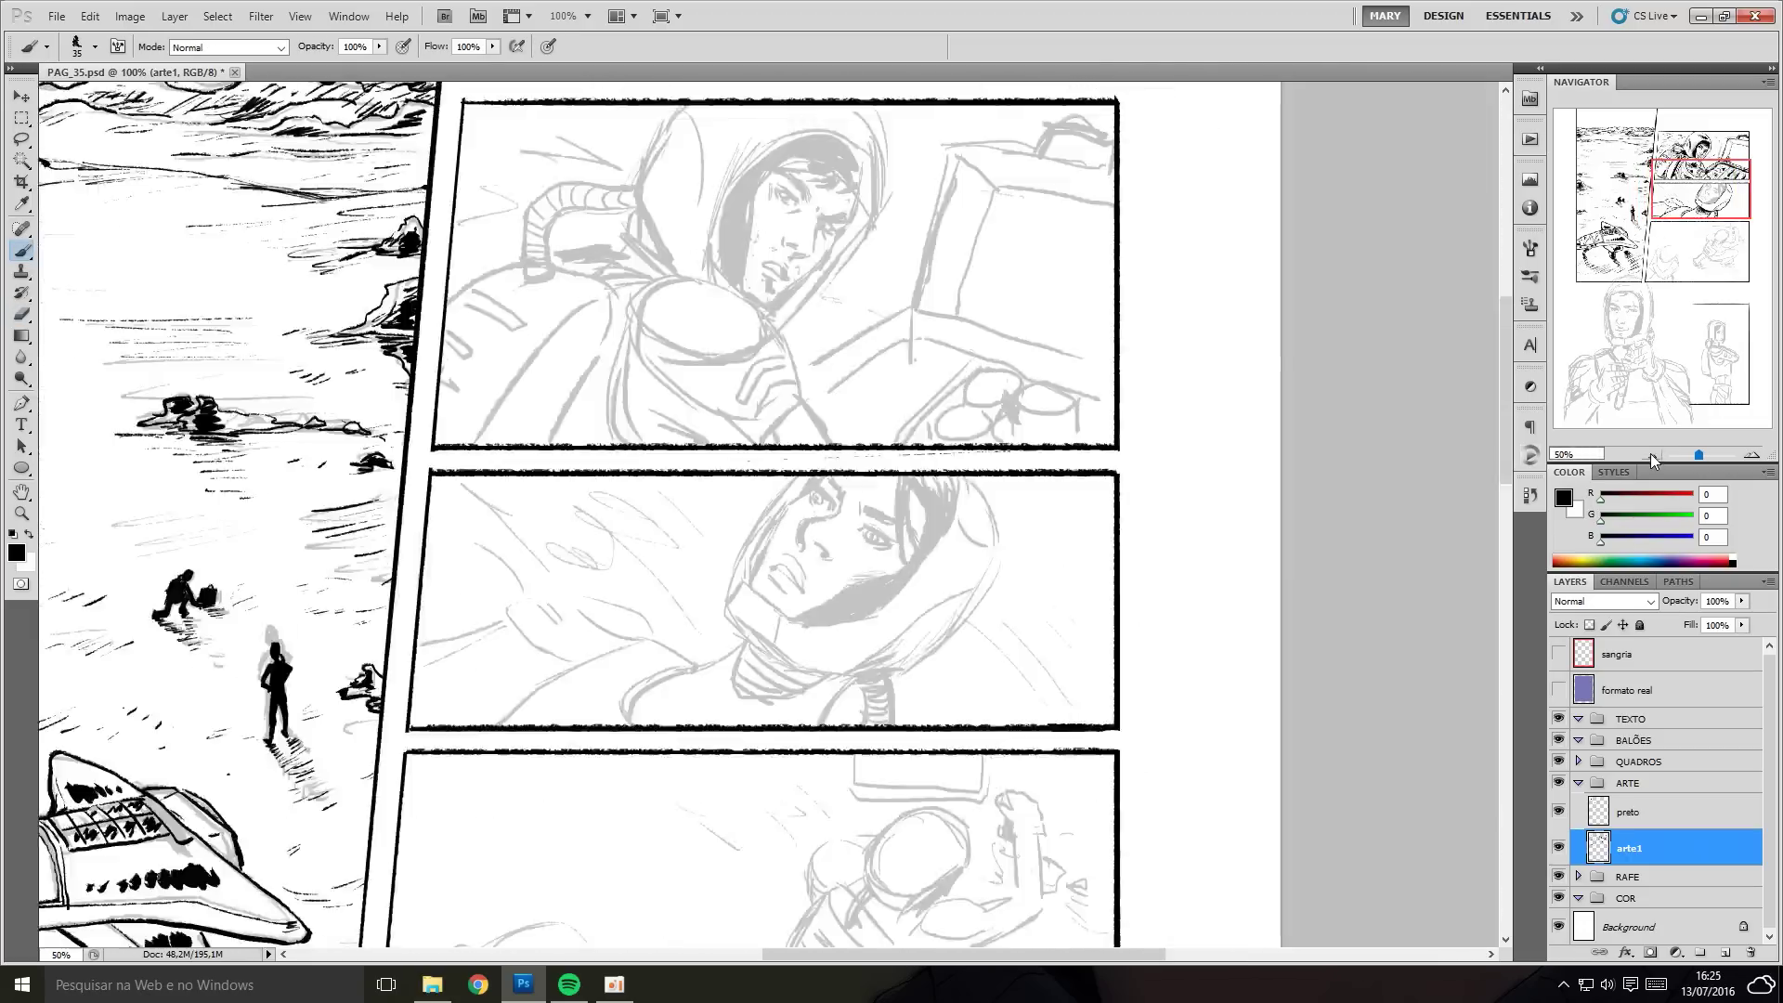
Zoom to 200% on the helmeted face and ink the brow, nose, nostril and lip curve.
key("ctrl+plus")
key("ctrl+plus")
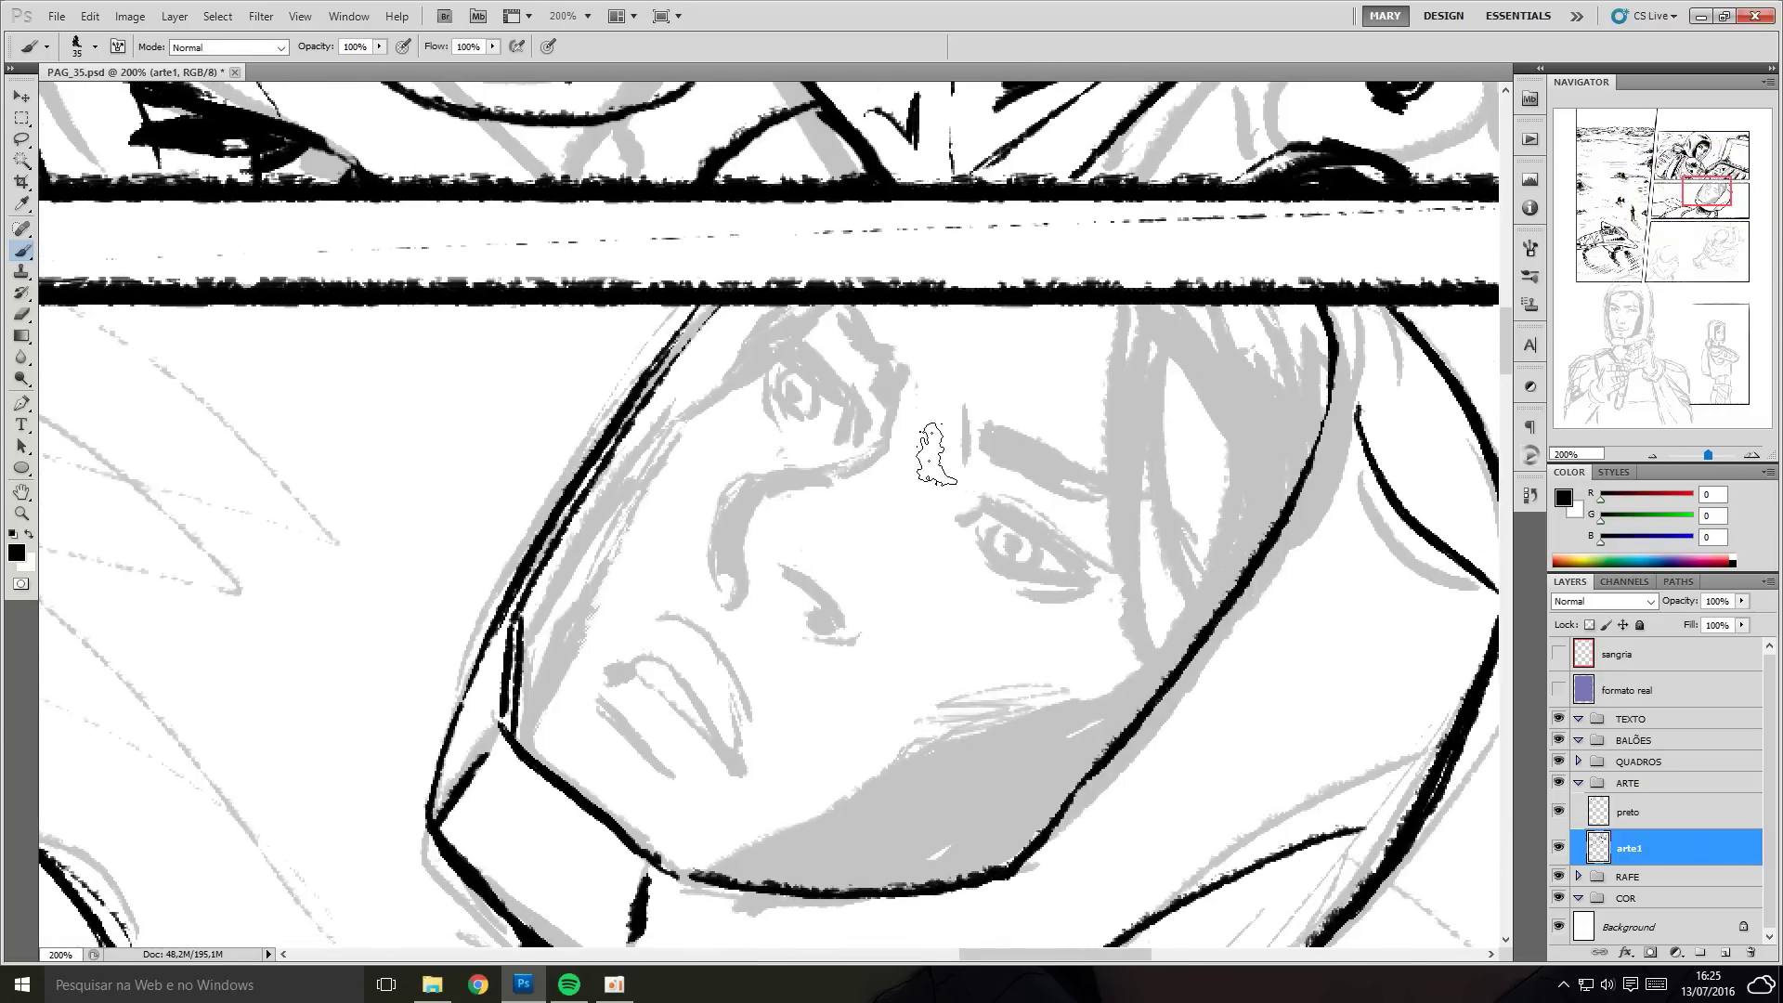
left_click_drag(897, 390, 776, 483)
left_click_drag(756, 488, 725, 599)
left_click_drag(780, 562, 854, 636)
left_click_drag(869, 562, 892, 585)
mouse_move(650, 655)
left_mouse_down()
mouse_move(743, 771)
mouse_move(650, 655)
left_mouse_up()
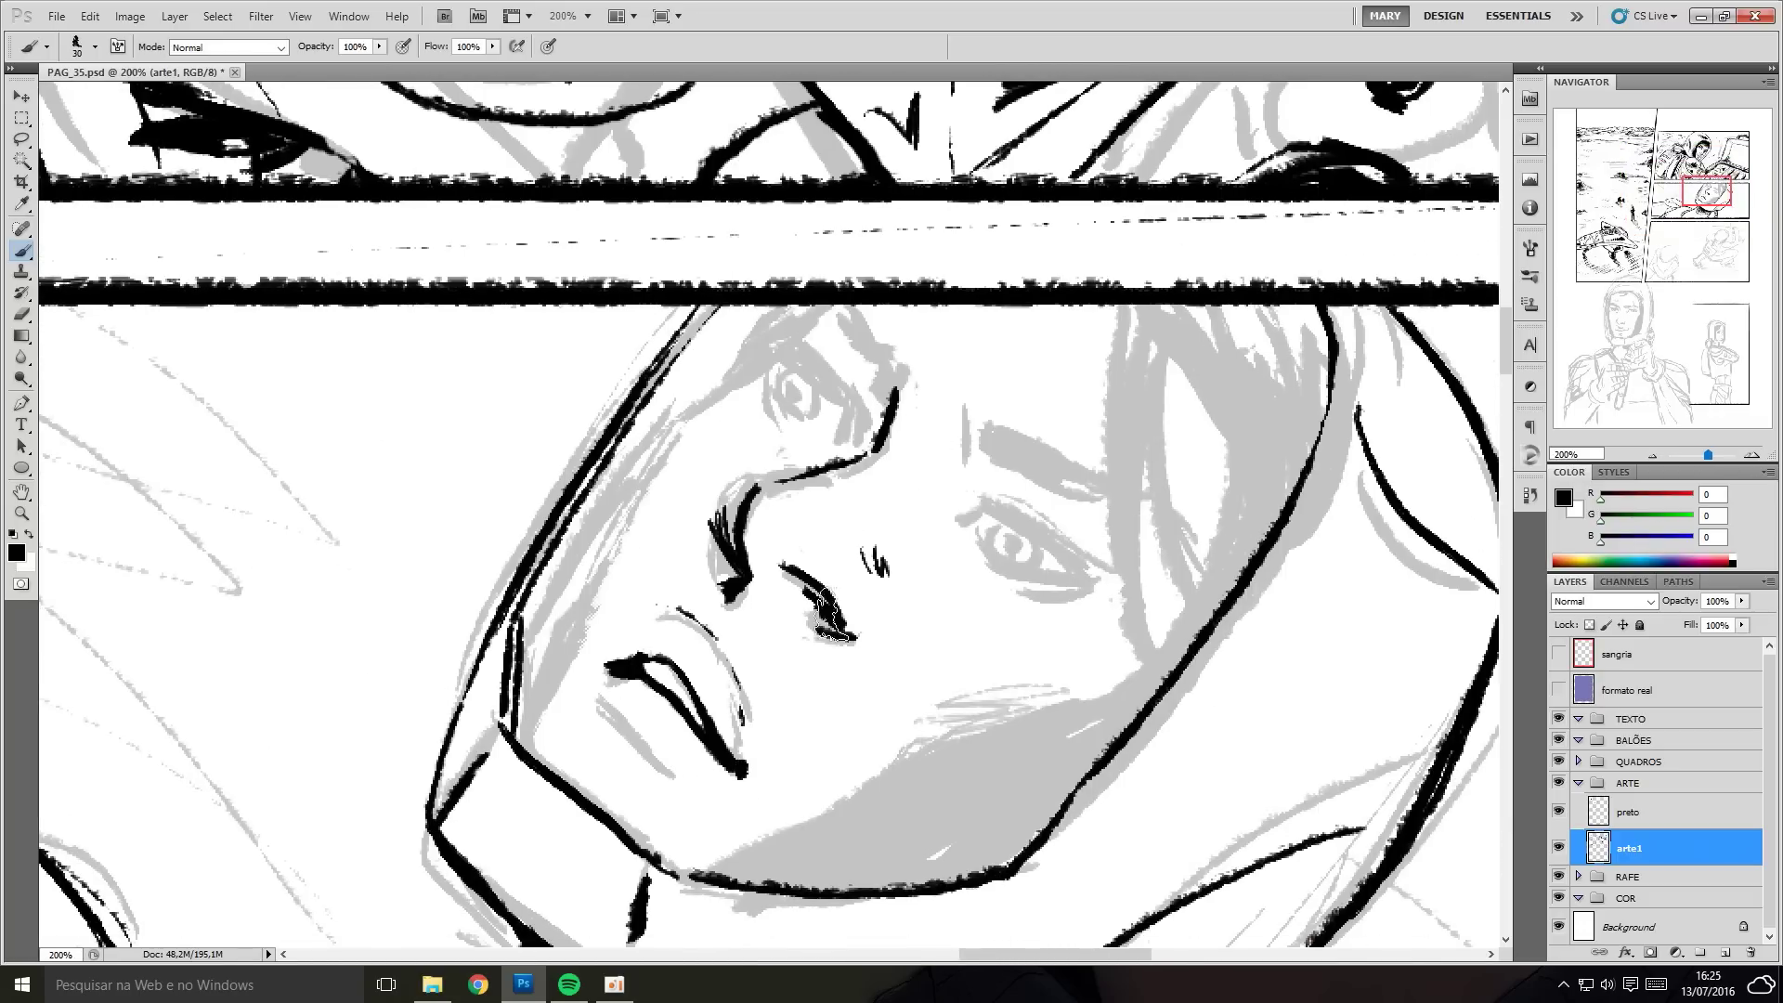
Erase the unwanted lip strokes and redraw the mouth, lips, nostril and upper brow.
key("e")
left_click_drag(667, 594, 706, 725)
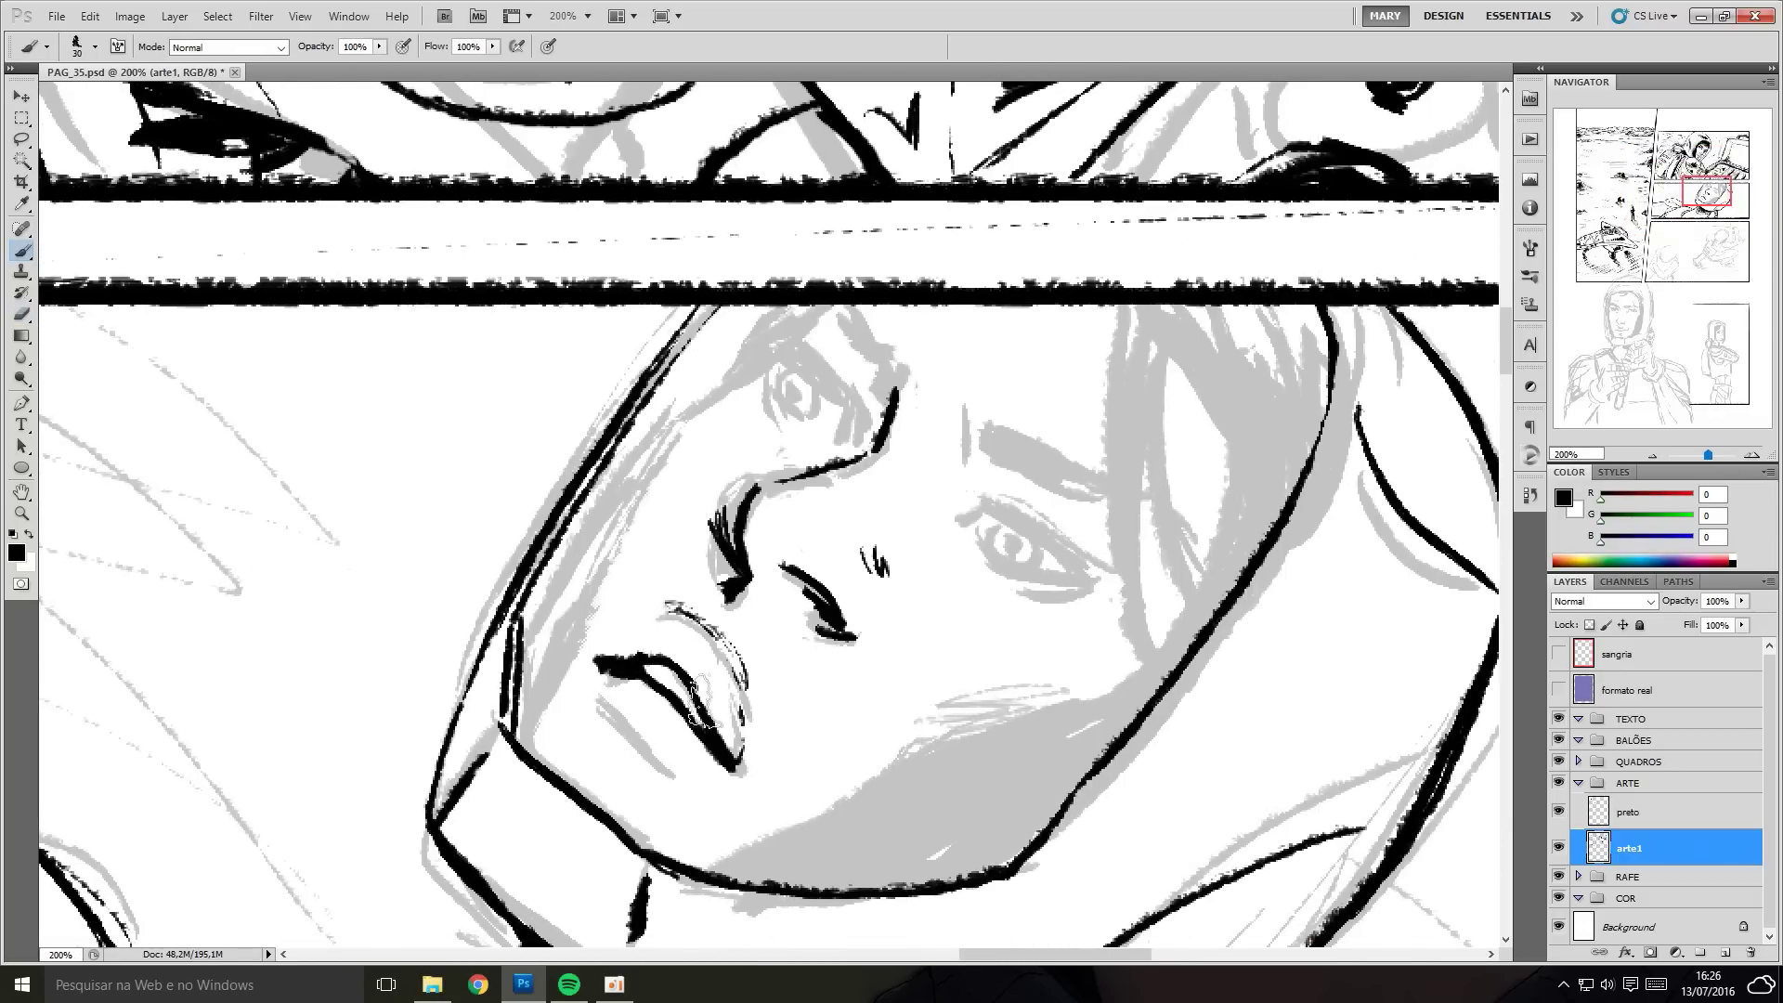
key("b")
left_click_drag(604, 669, 734, 776)
left_click_drag(641, 631, 739, 618)
left_click_drag(594, 725, 664, 780)
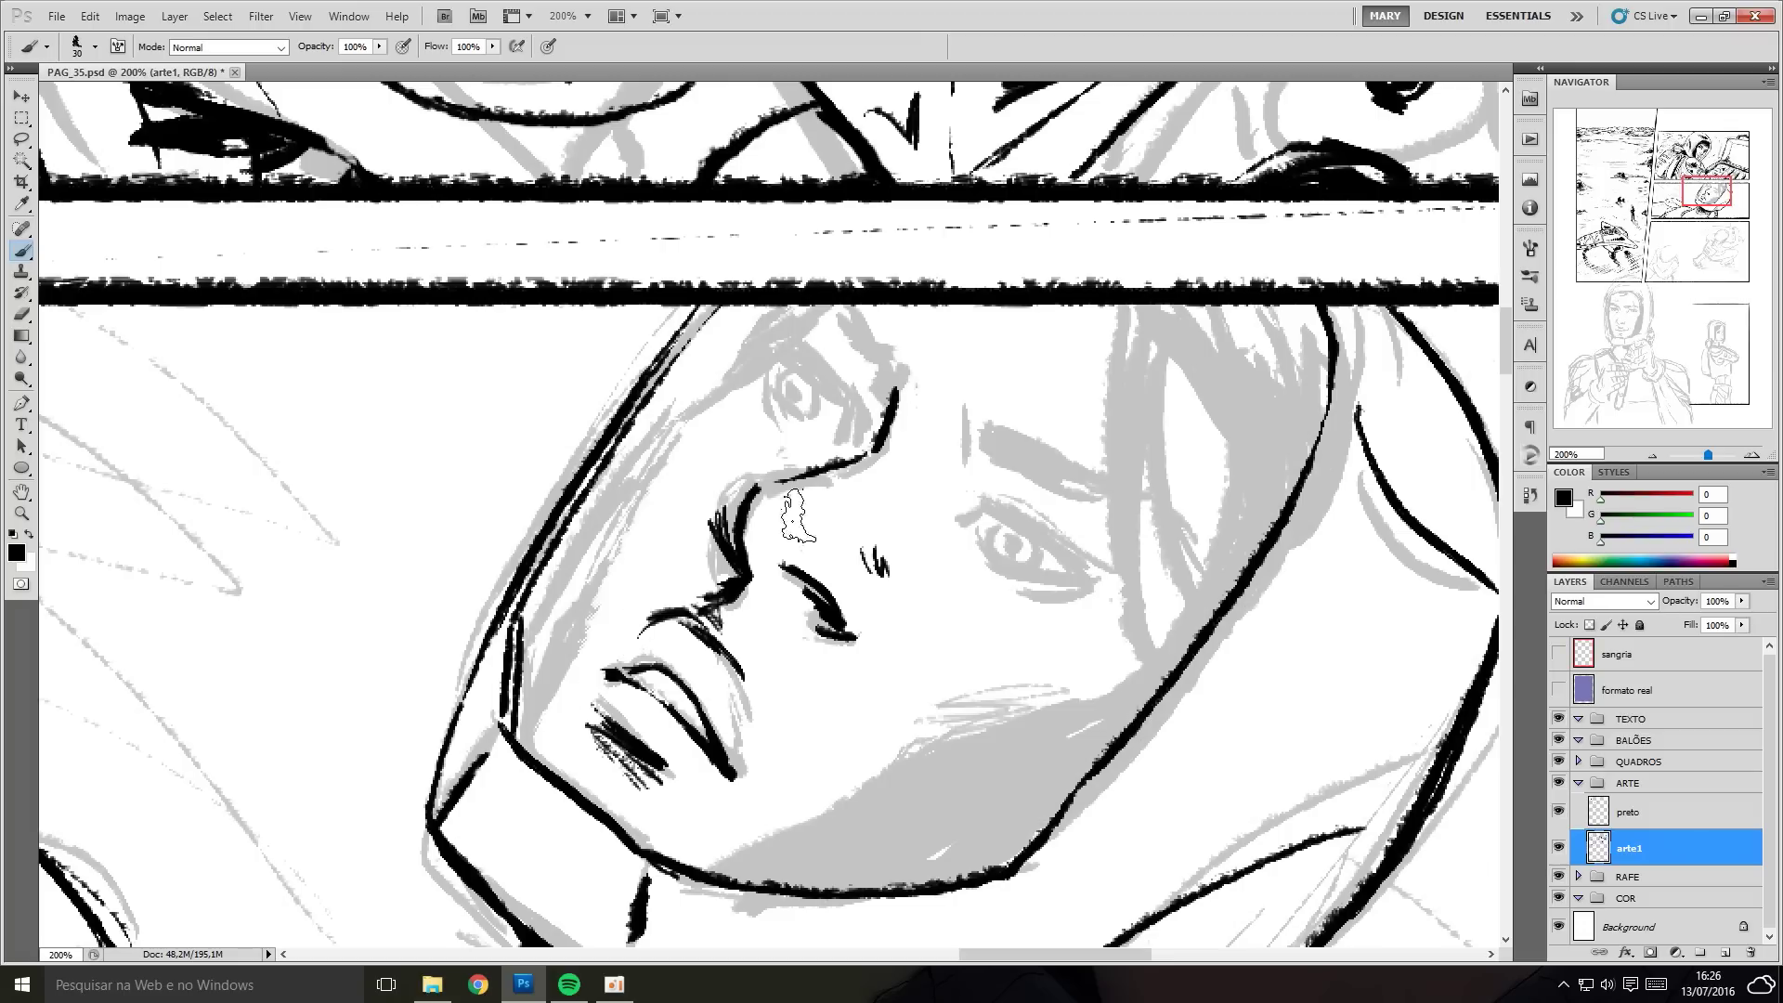
left_click_drag(683, 414, 771, 358)
With a smaller brush, ink the inner helmet edge, jaw curve and brow.
key("bracketleft")
left_click_drag(613, 520, 511, 739)
left_click_drag(803, 314, 761, 360)
left_click_drag(1226, 557, 706, 868)
left_click_drag(1166, 631, 1188, 307)
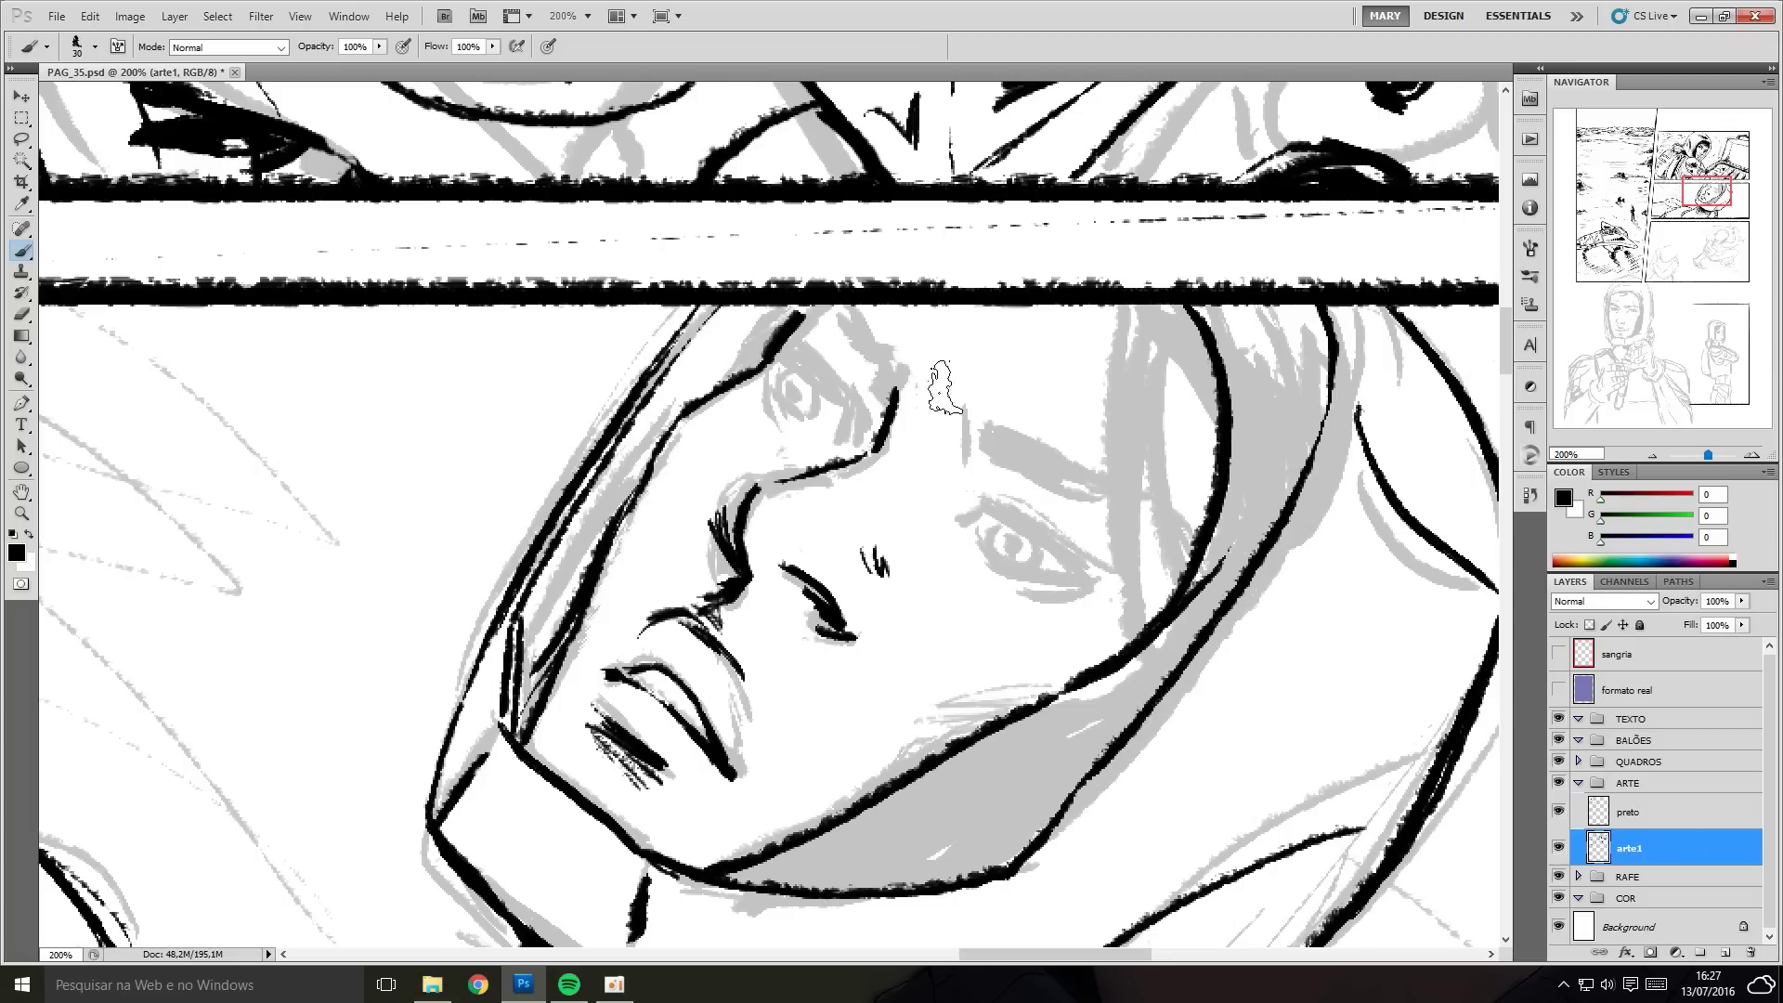
mouse_move(852, 436)
left_mouse_down()
mouse_move(788, 357)
mouse_move(836, 435)
left_mouse_up()
key("ctrl+z")
Ink lashes and lids on both eyes, plus the right eye's iris and thick brow.
left_click_drag(785, 353, 826, 409)
left_click_drag(808, 358, 849, 432)
left_click_drag(766, 372, 776, 418)
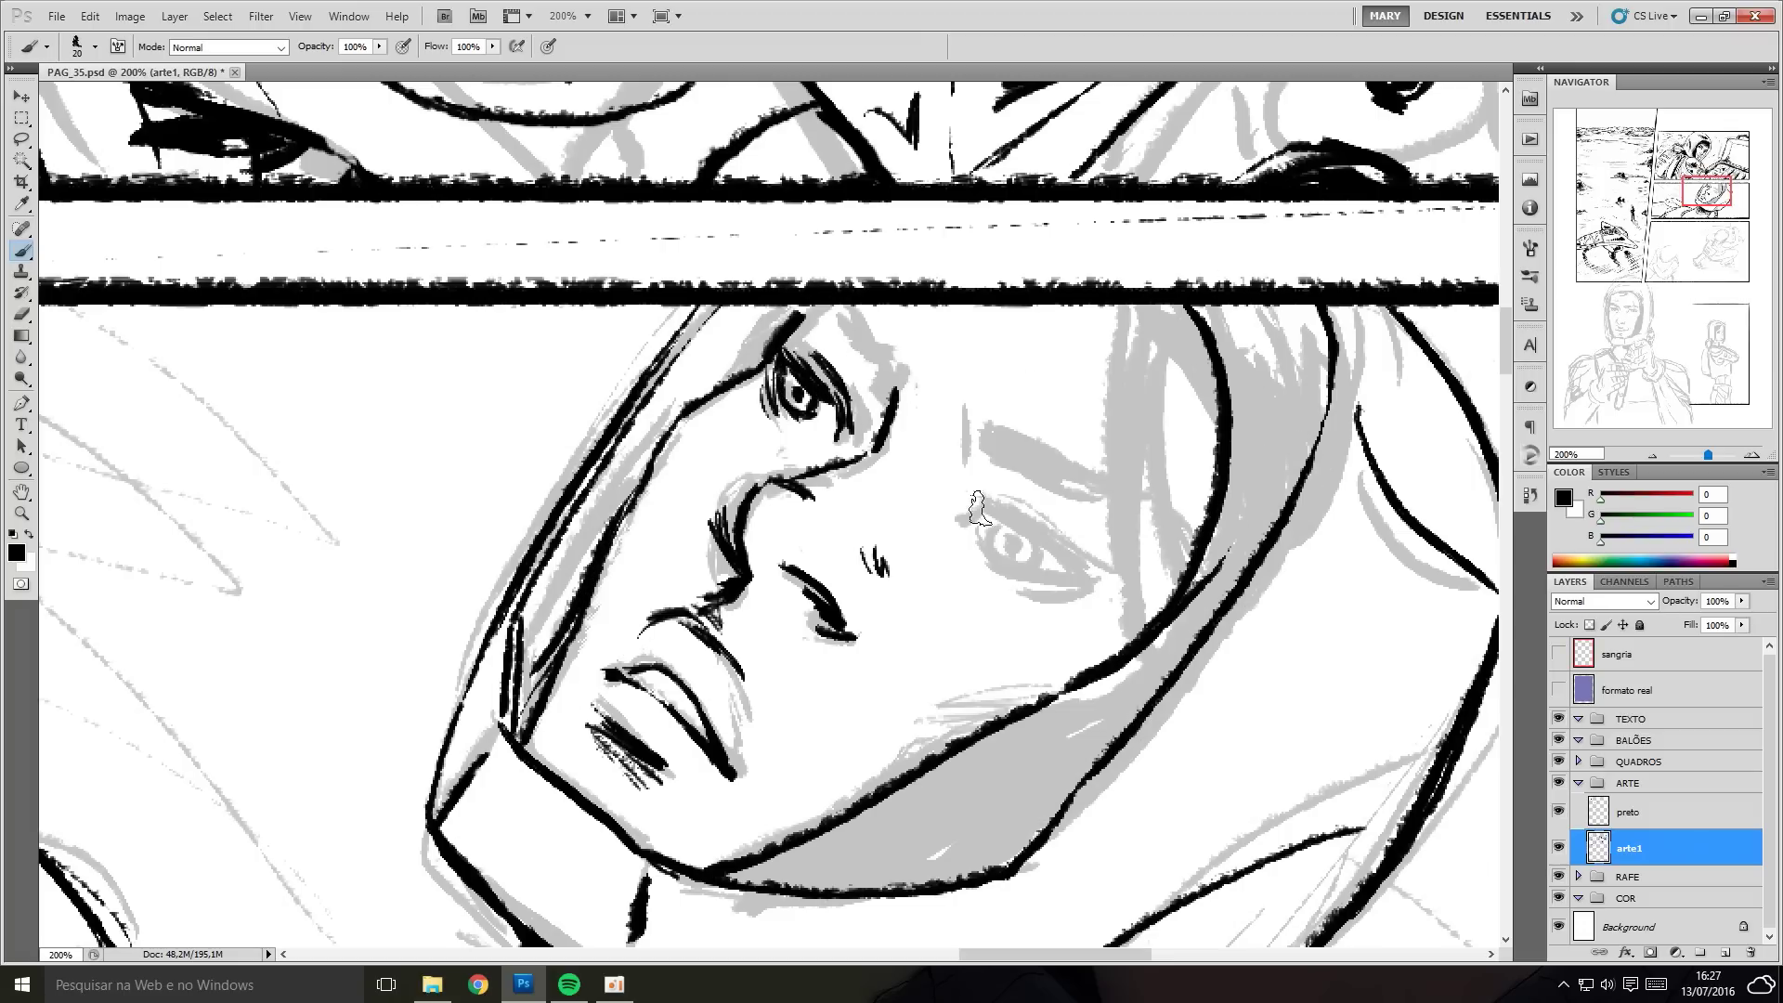
left_click_drag(971, 496, 1096, 567)
left_click_drag(985, 539, 1027, 553)
mouse_move(975, 427)
left_mouse_down()
mouse_move(1151, 529)
mouse_move(962, 455)
left_mouse_up()
left_click_drag(841, 311, 899, 367)
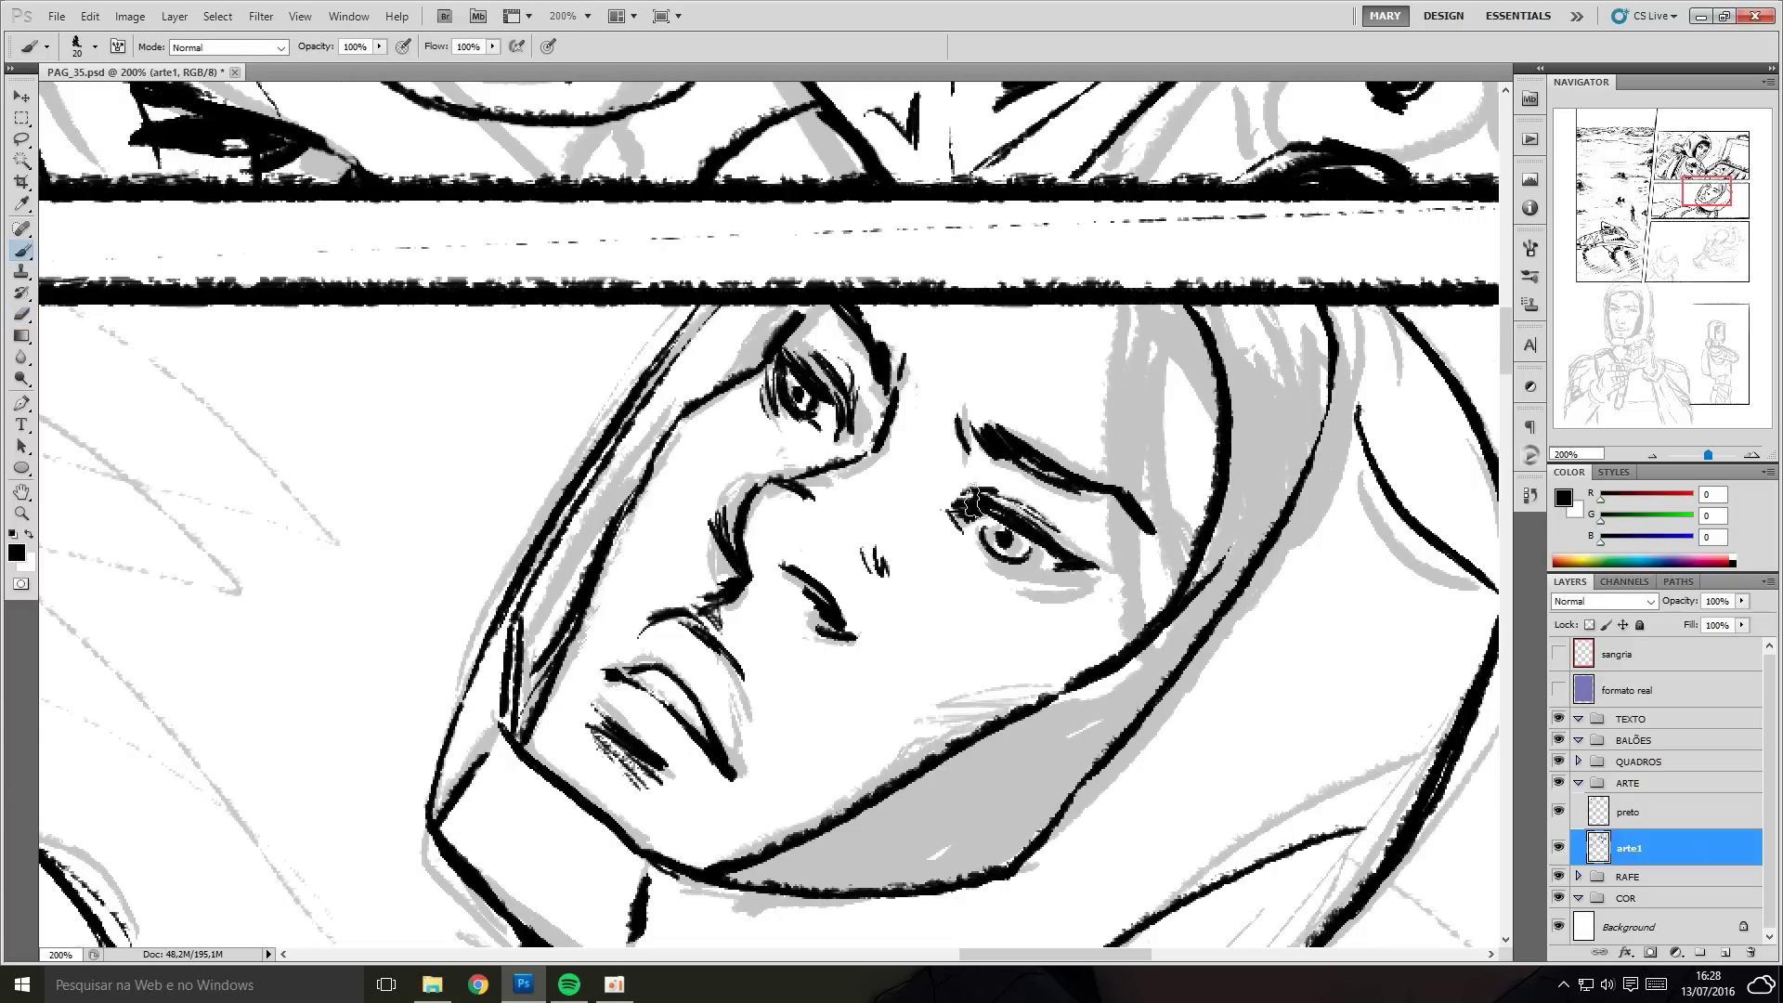
left_click_drag(970, 502, 952, 513)
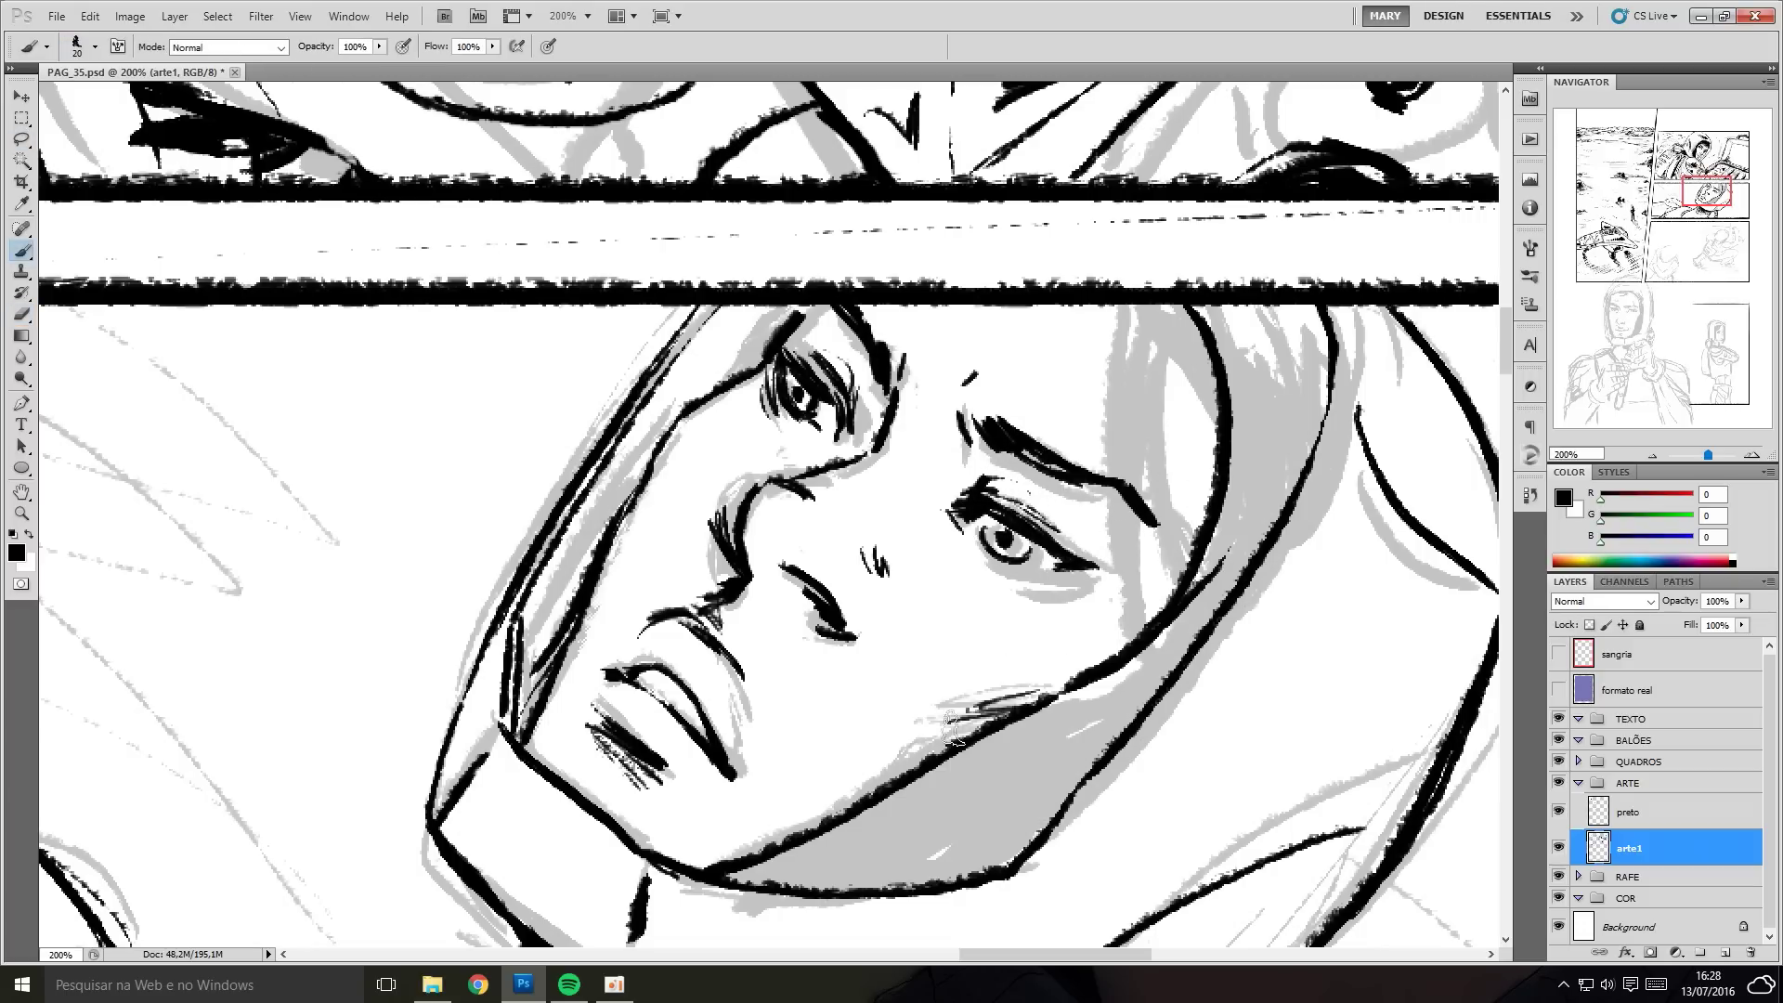
Fill the hair and hood shadows with solid black.
key("ctrl+minus")
mouse_move(985, 399)
left_mouse_down()
mouse_move(994, 566)
mouse_move(1068, 613)
left_mouse_up()
key("ctrl+minus")
mouse_move(724, 650)
left_mouse_down()
mouse_move(808, 641)
mouse_move(896, 479)
left_mouse_up()
Hide the RAFE sketch layer to review the finished panel's inks.
left_click(1558, 876)
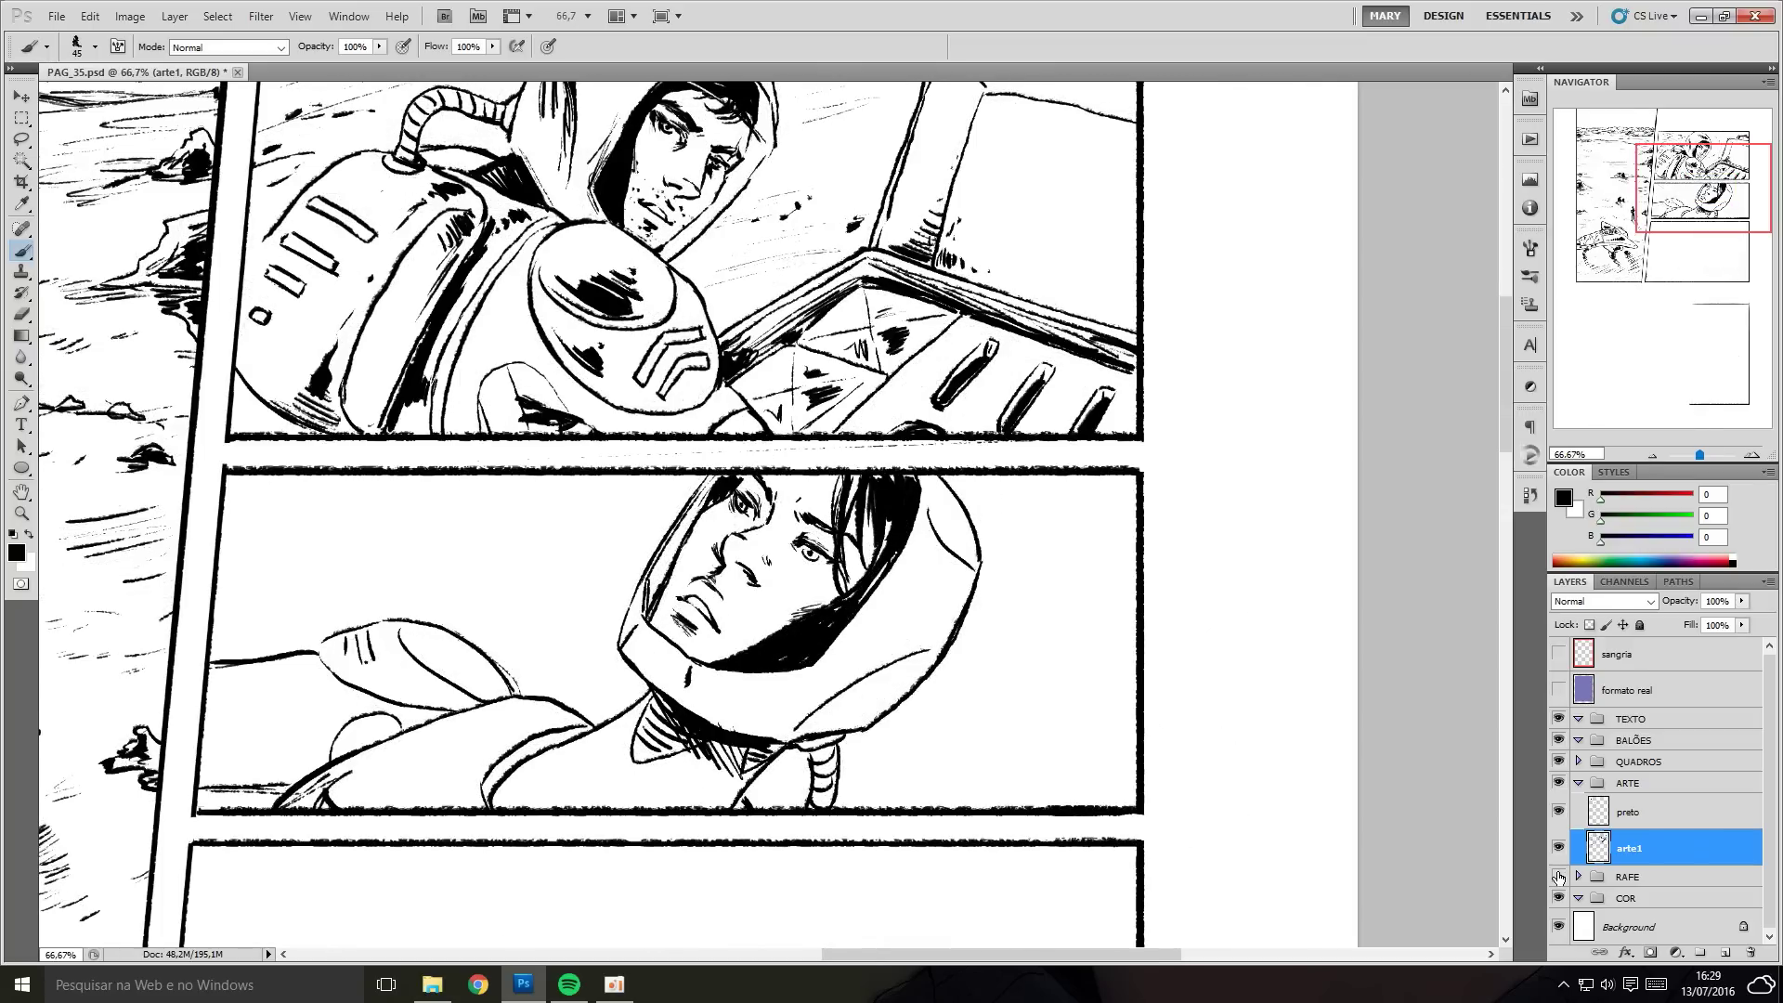
key("ctrl+plus")
left_click_drag(696, 784, 581, 635)
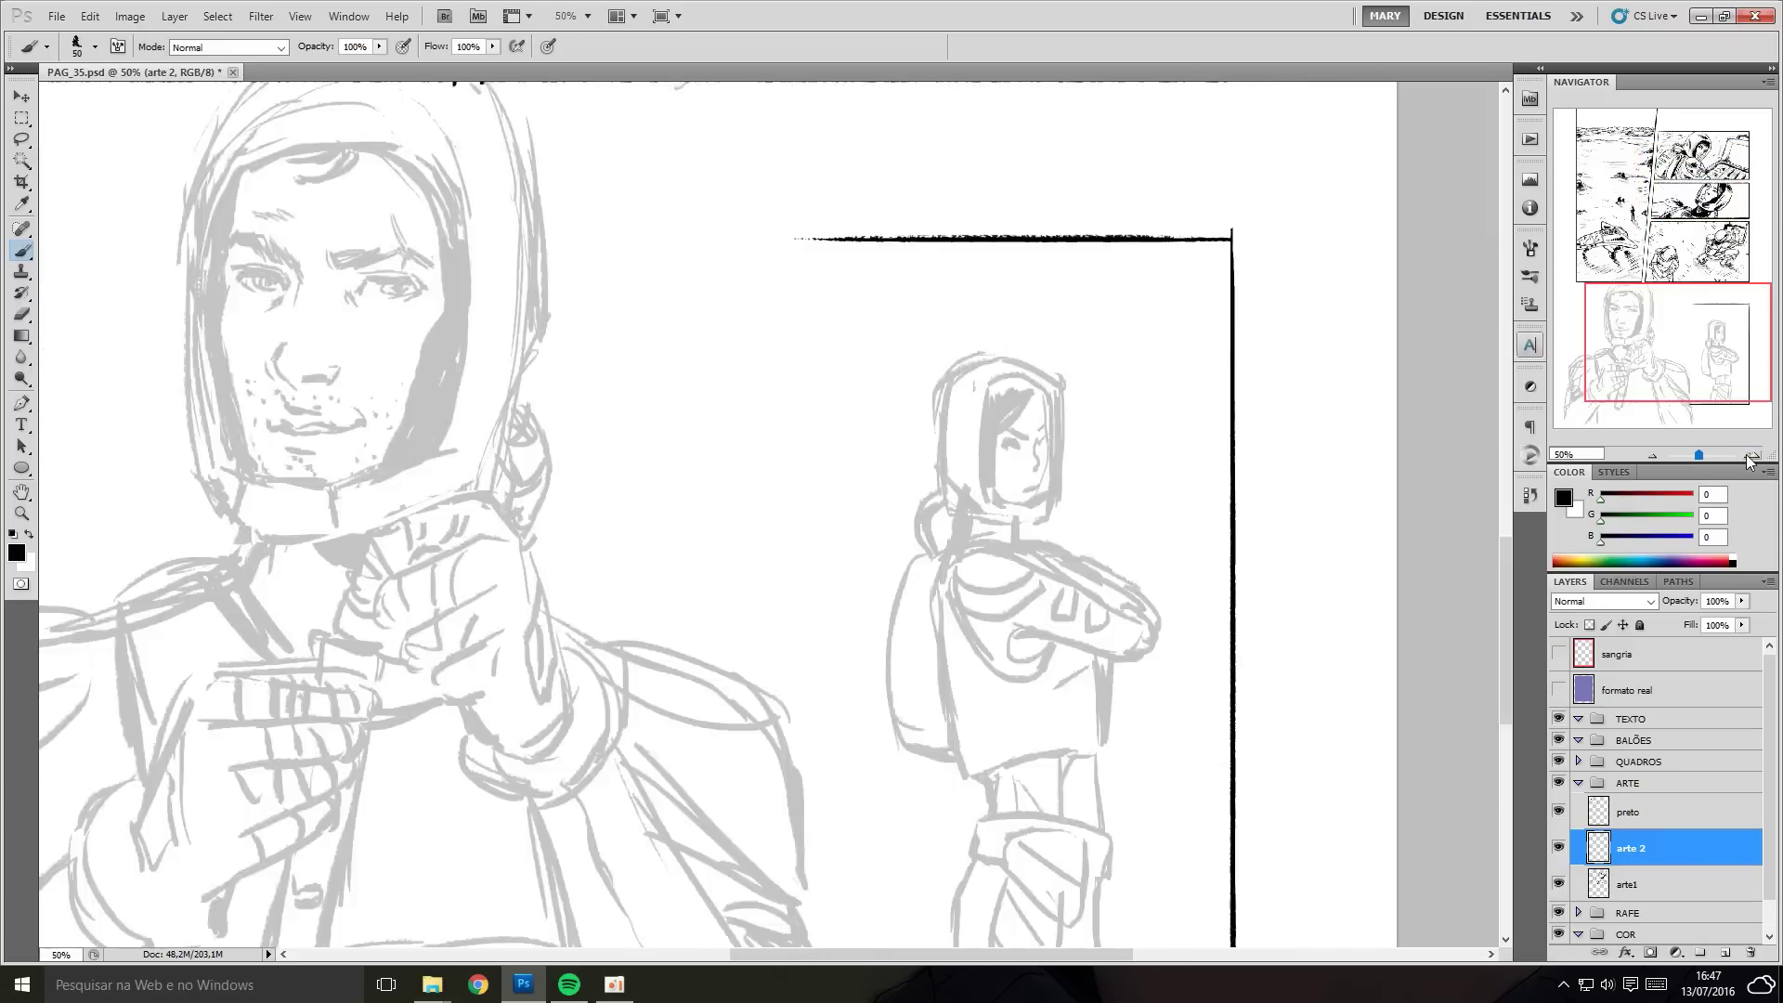
left_click(1750, 455)
key("bracketright")
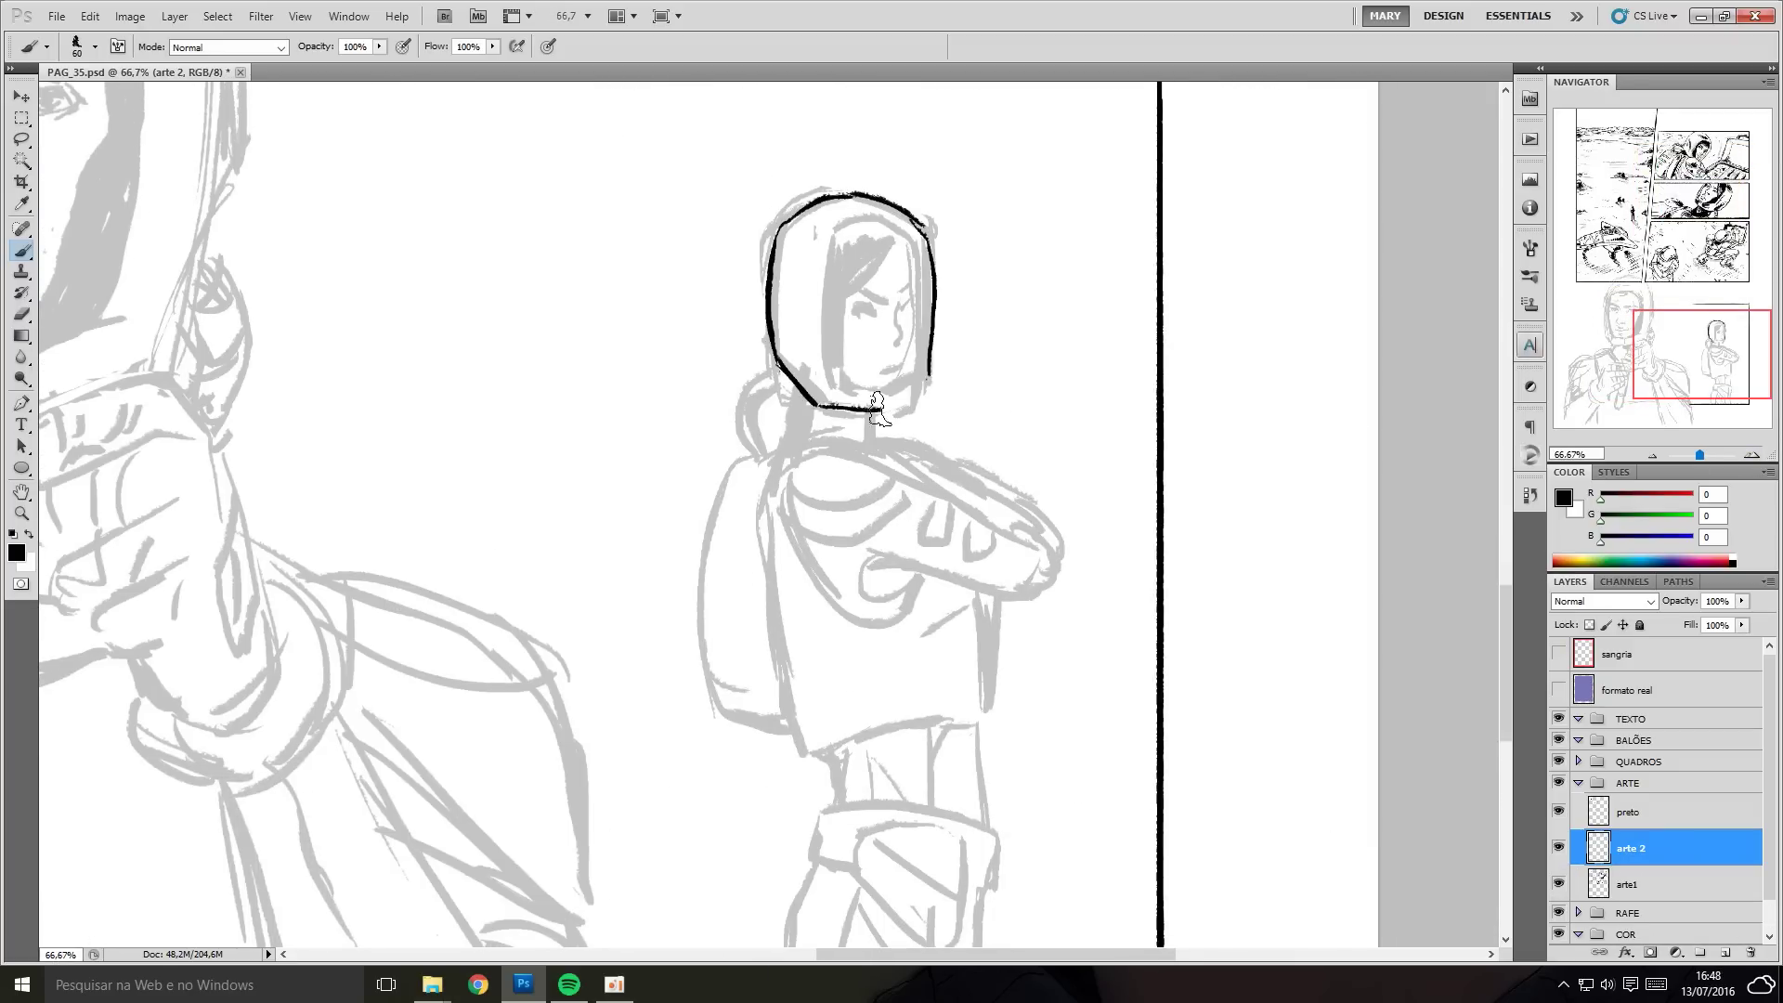
Ink the standing girl's neck, collar, torso left side, shirt hem and arm curve.
left_click_drag(869, 414, 911, 478)
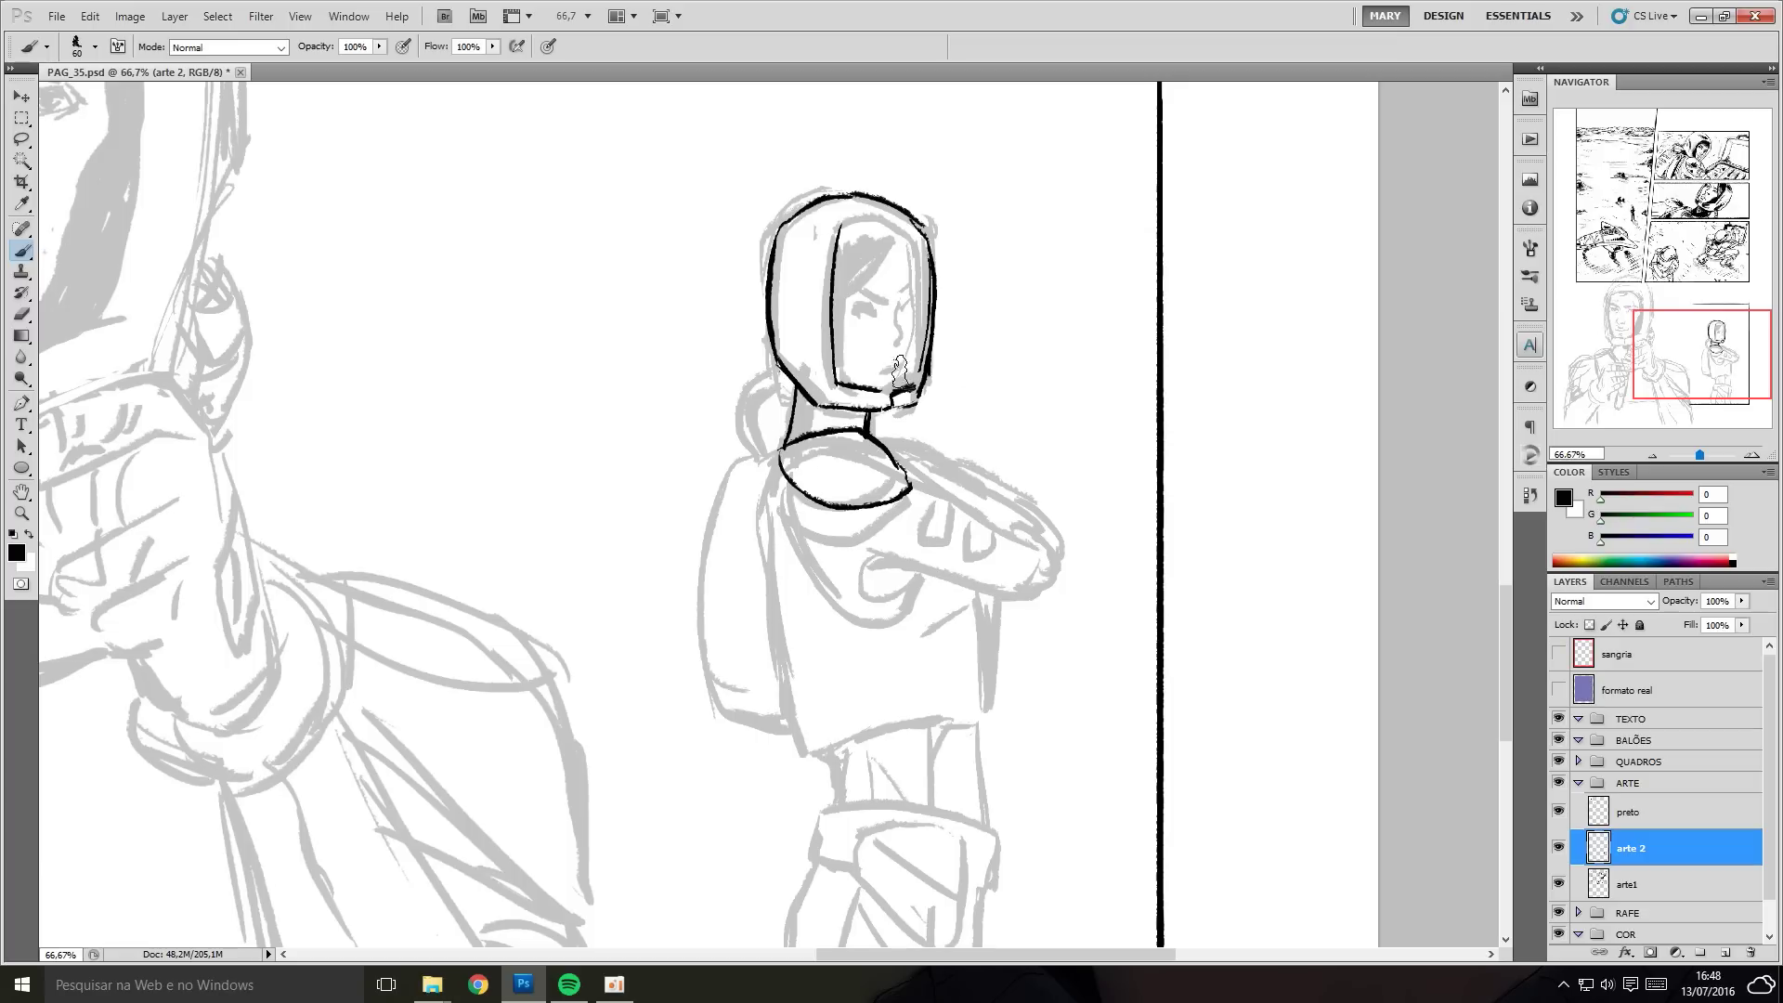
left_click_drag(778, 453, 947, 713)
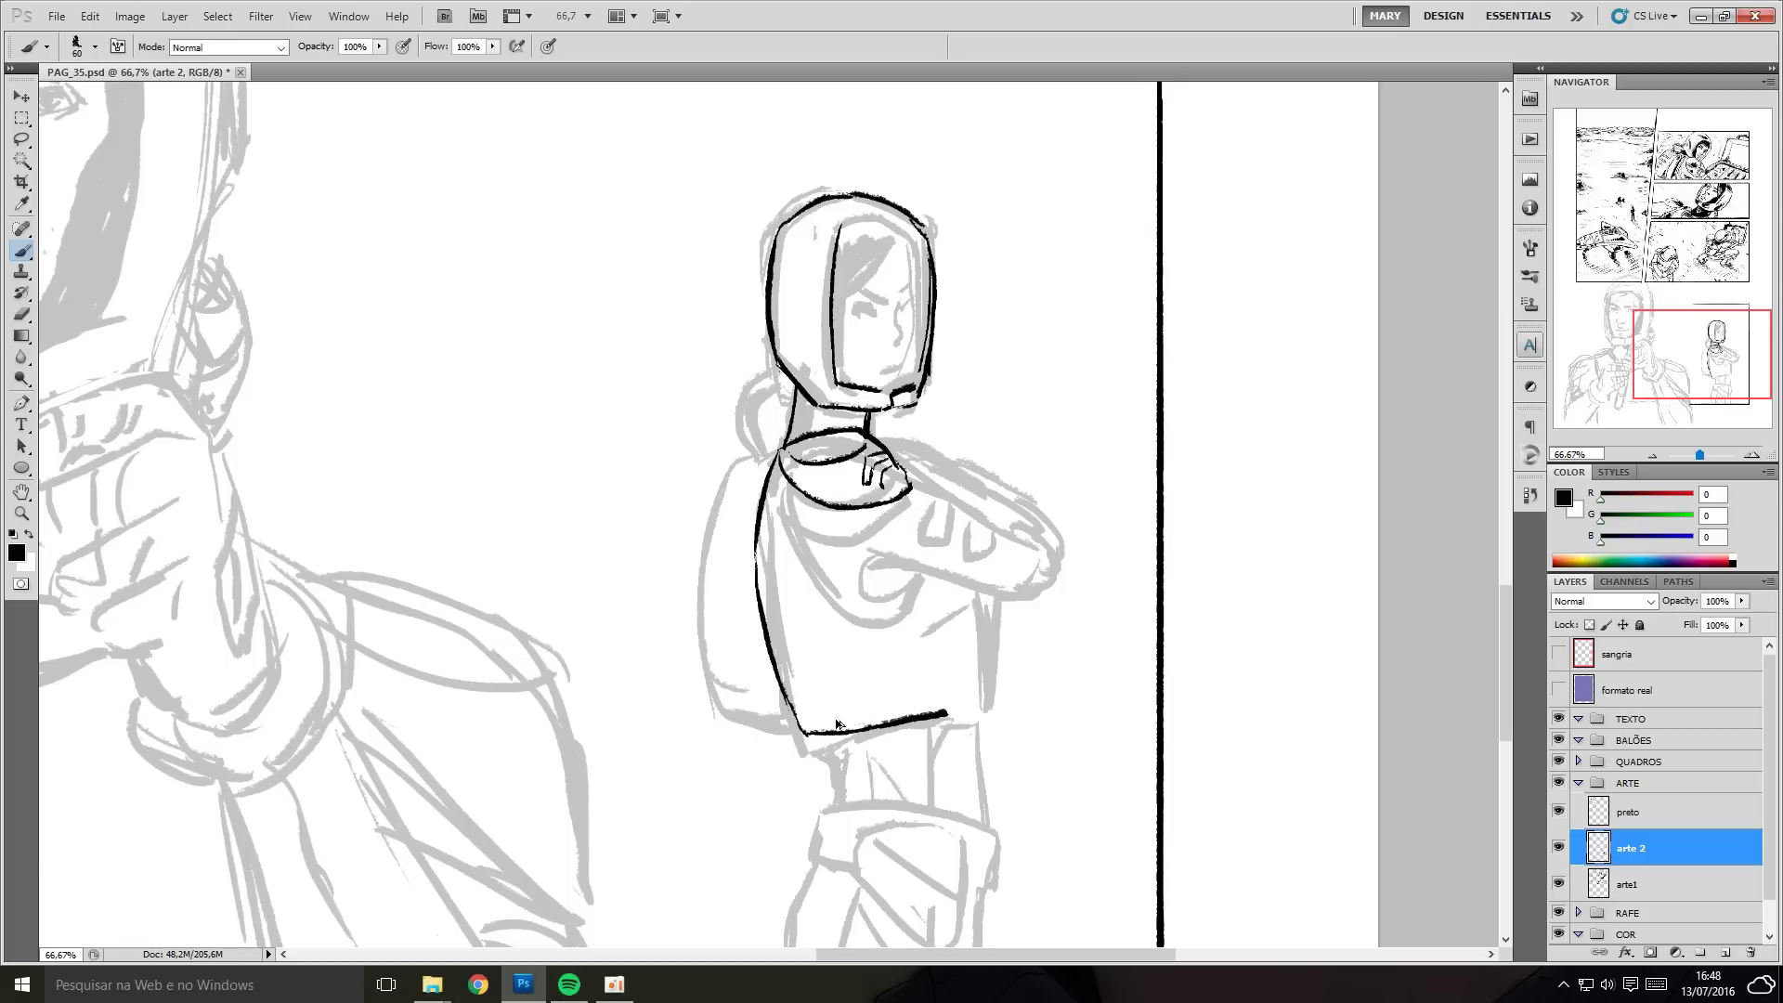
key("ctrl+z")
left_click_drag(803, 734, 983, 704)
left_click_drag(783, 493, 918, 563)
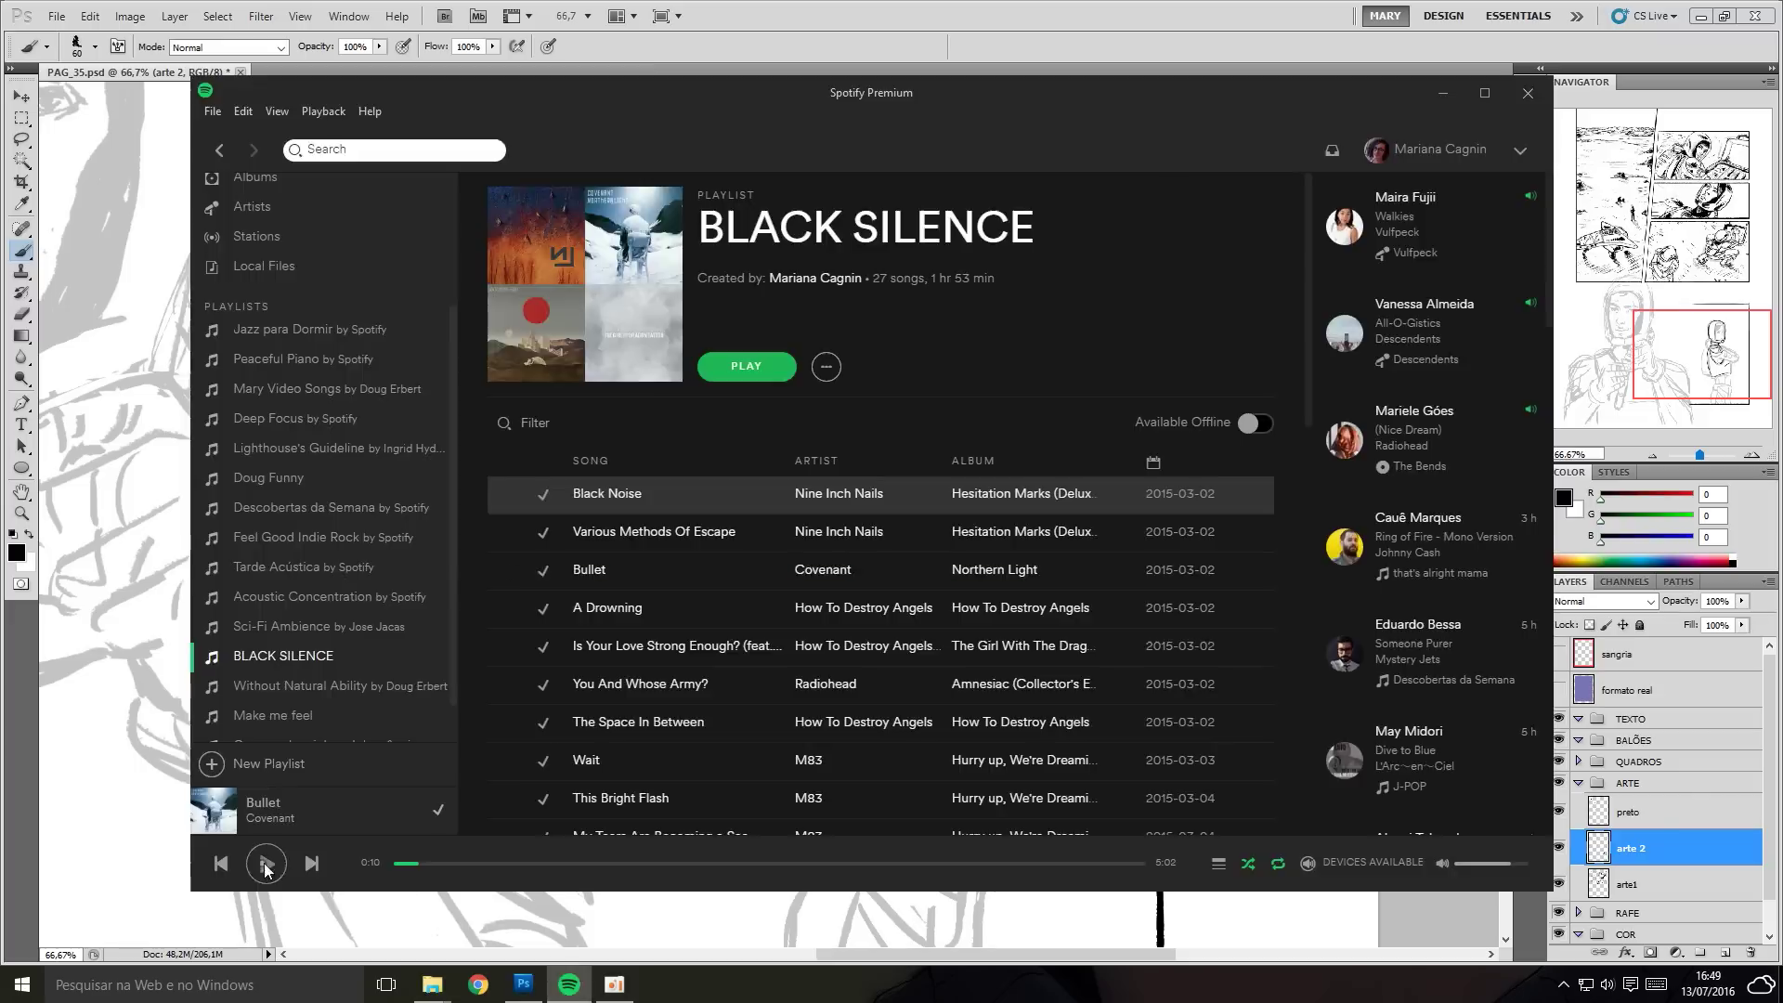
Ink the back, belt, pants pocket and both legs, joining the torso's right line.
mouse_move(780, 450)
left_mouse_down()
mouse_move(794, 711)
mouse_move(831, 543)
left_mouse_up()
left_click_drag(856, 631, 1026, 646)
left_click_drag(891, 661, 993, 669)
left_click_drag(900, 661, 999, 706)
left_click_drag(857, 680, 819, 822)
left_click_drag(1022, 710, 1016, 825)
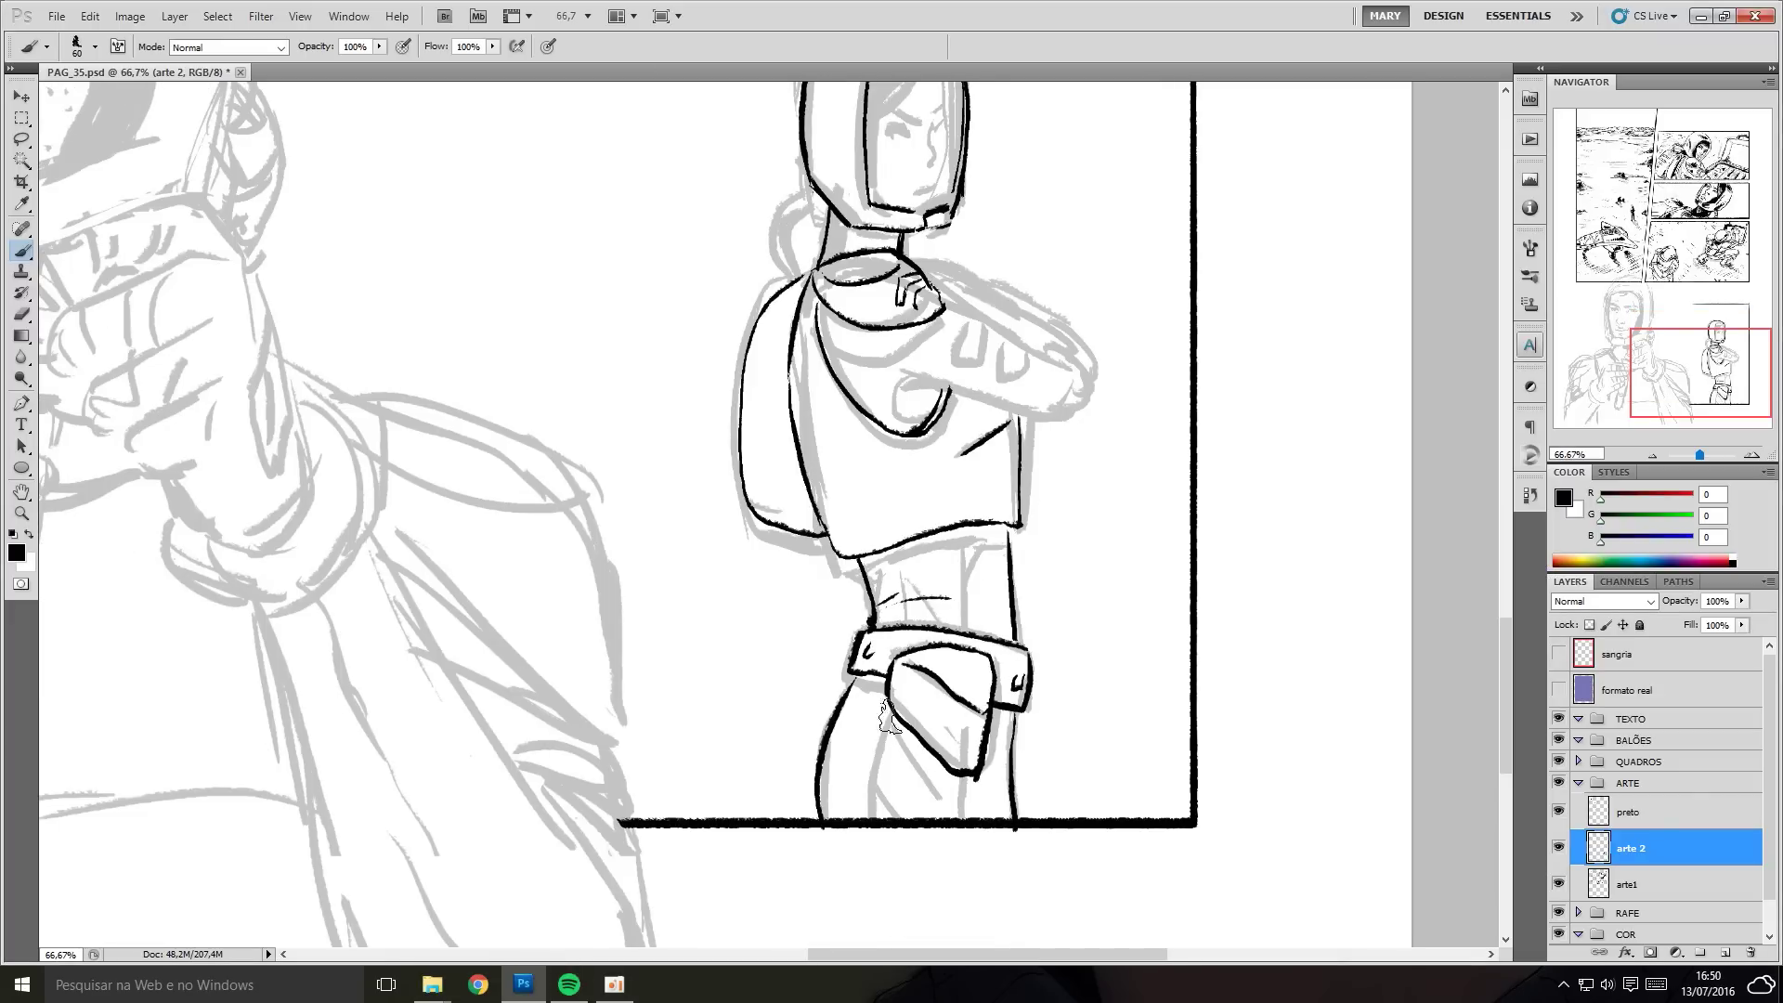
left_click_drag(1017, 520, 1024, 504)
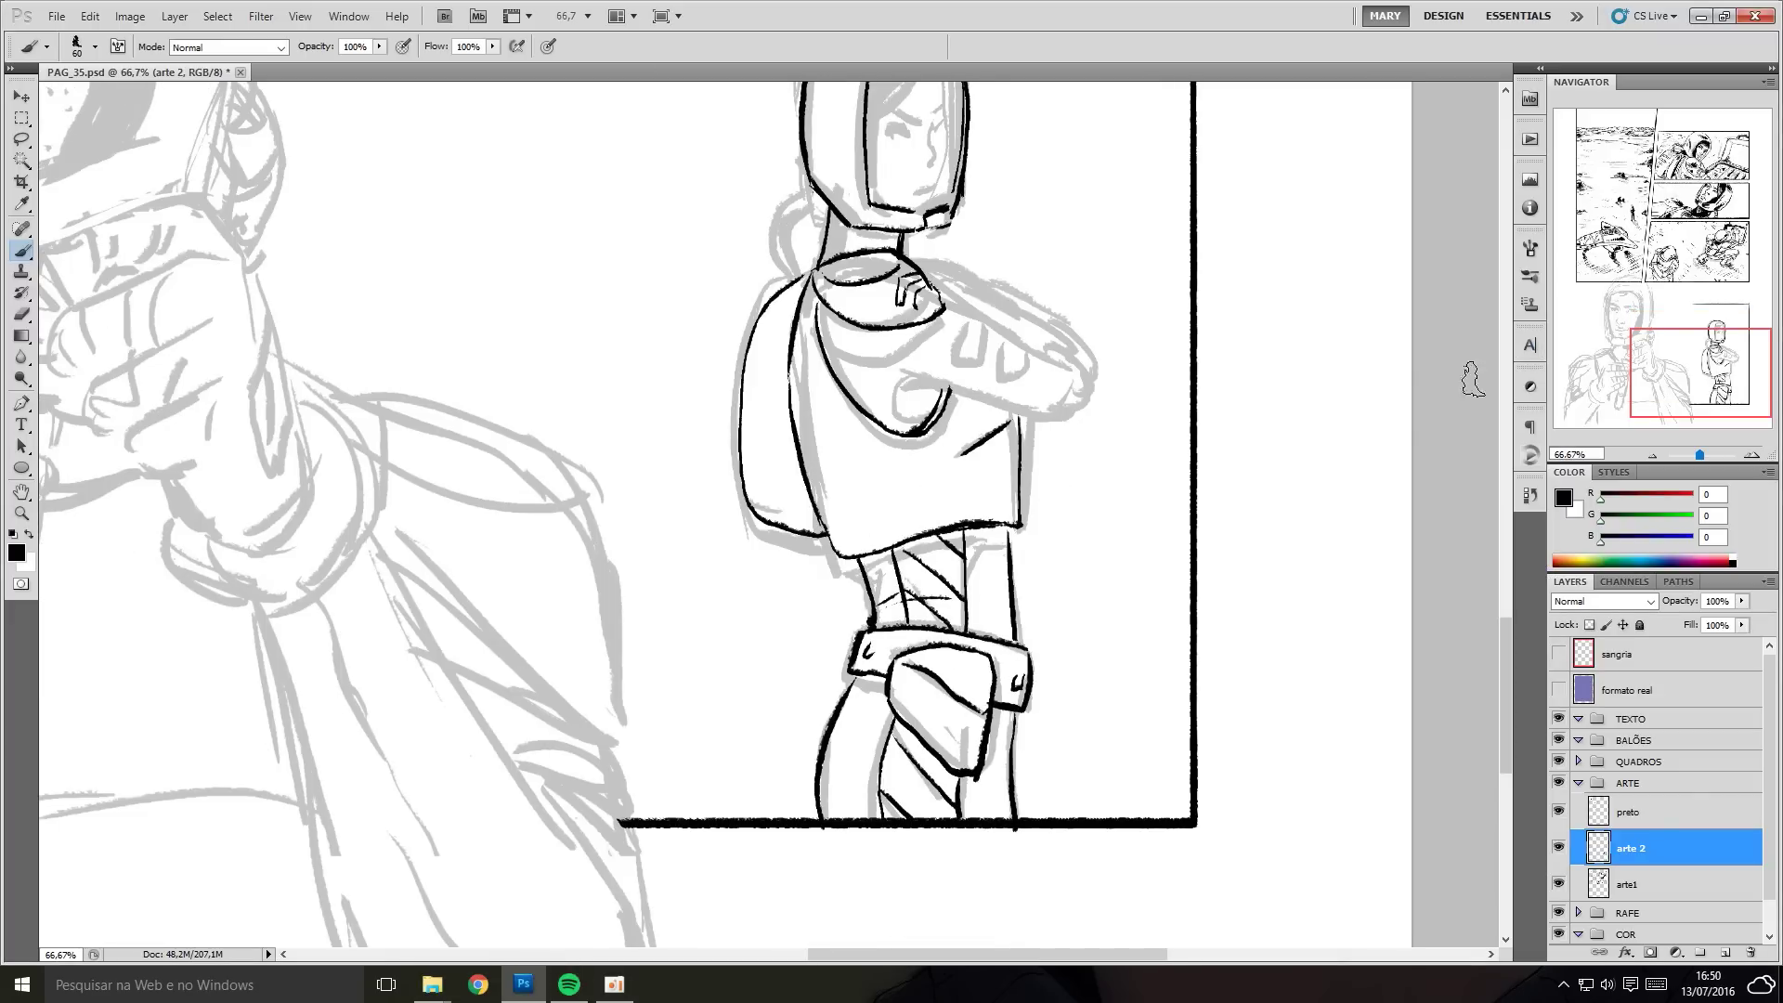
Ink the collar, crossed forearm, upper arm edge and thick elbow outline.
left_click_drag(1121, 161, 952, 249)
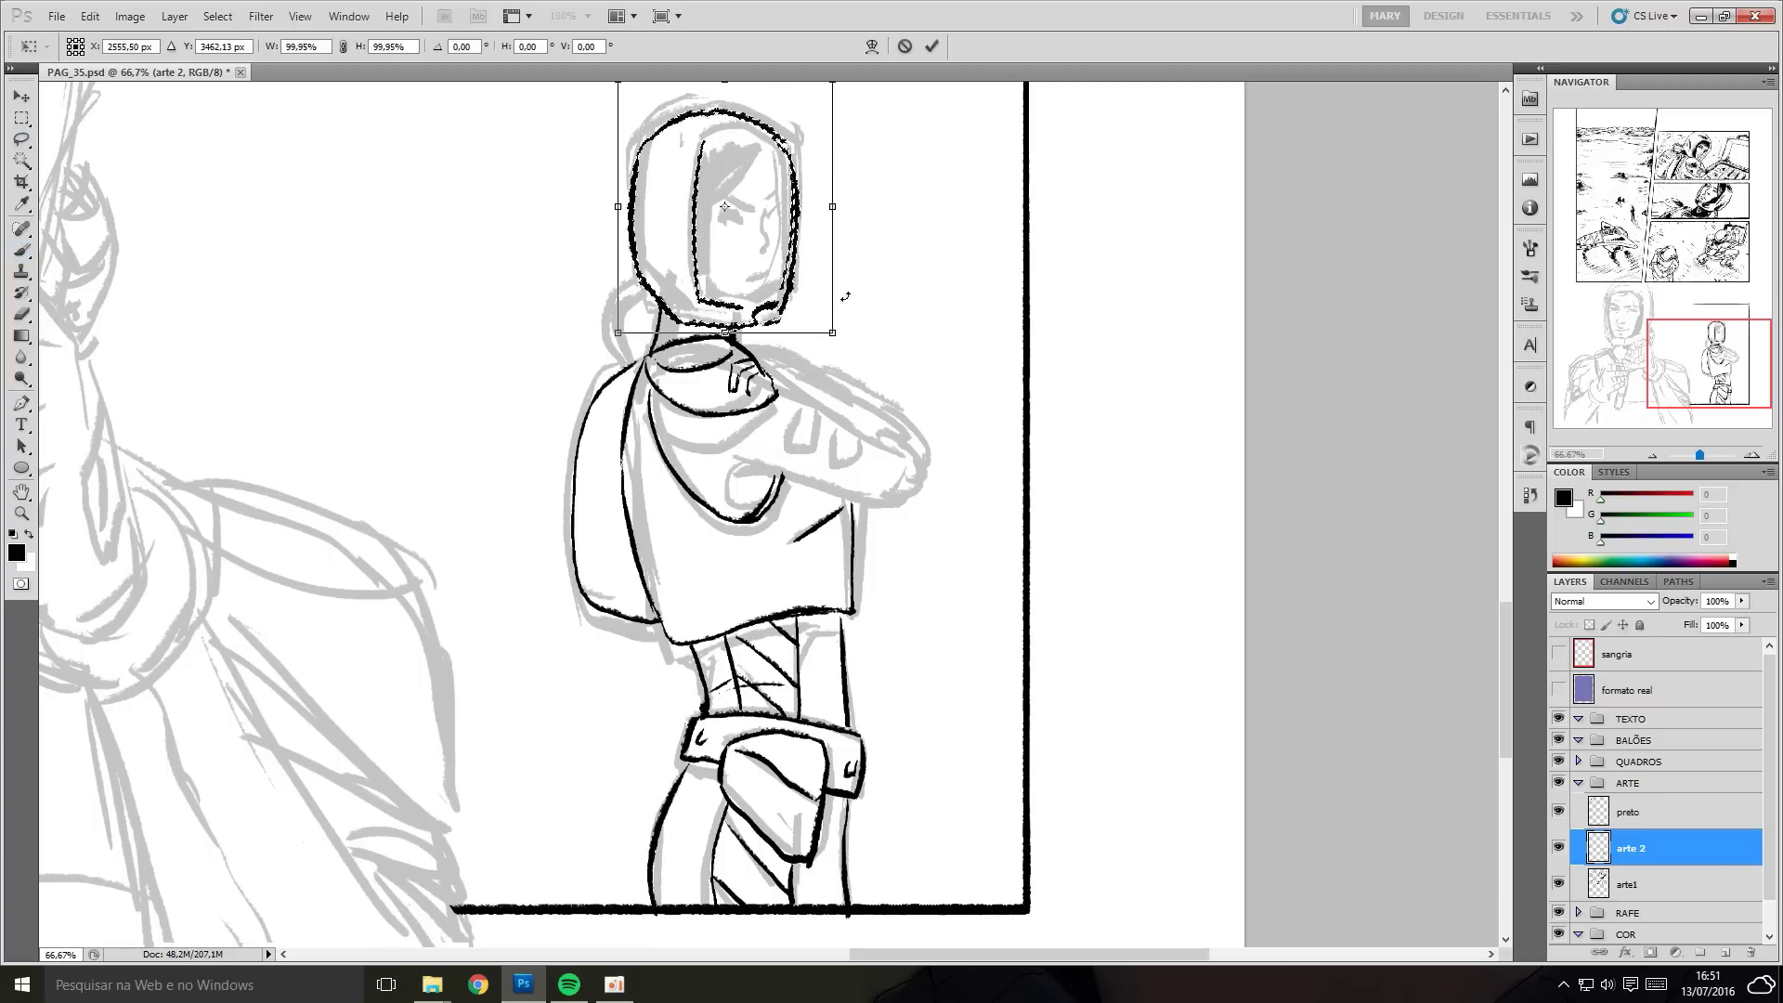
left_click_drag(651, 353, 905, 444)
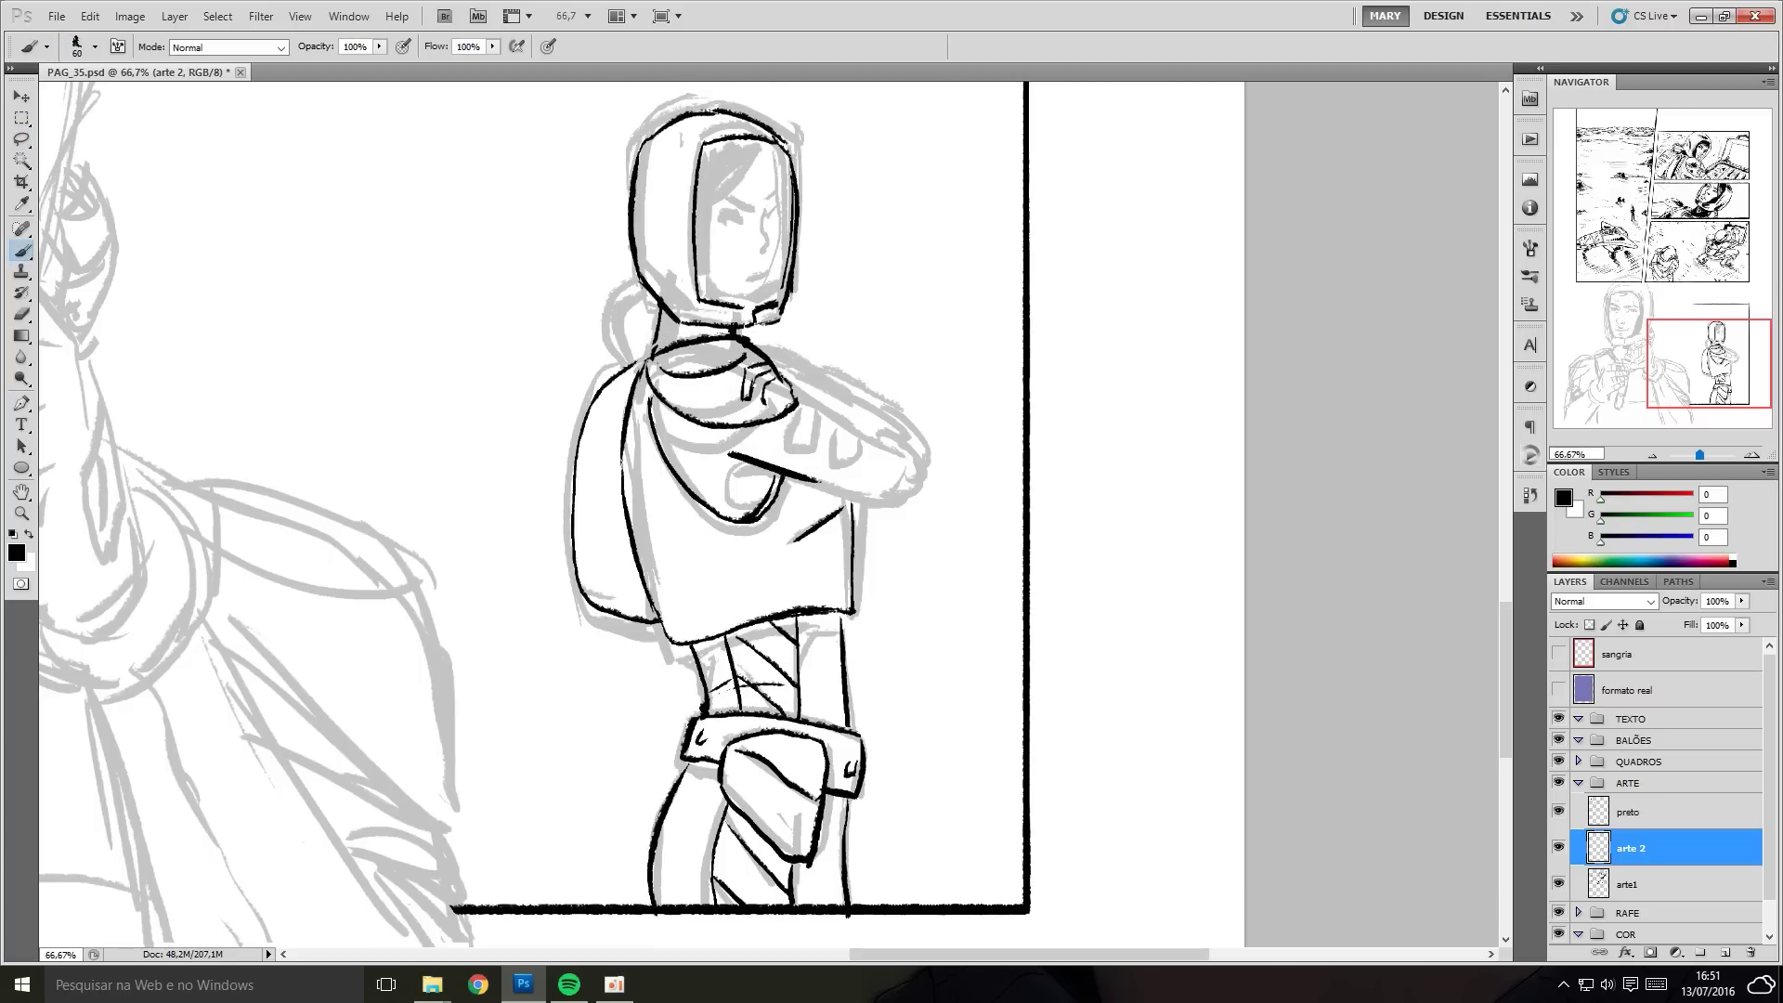
left_click_drag(717, 457, 924, 511)
left_click_drag(753, 326, 803, 362)
left_click_drag(808, 371, 925, 429)
left_click_drag(924, 429, 924, 465)
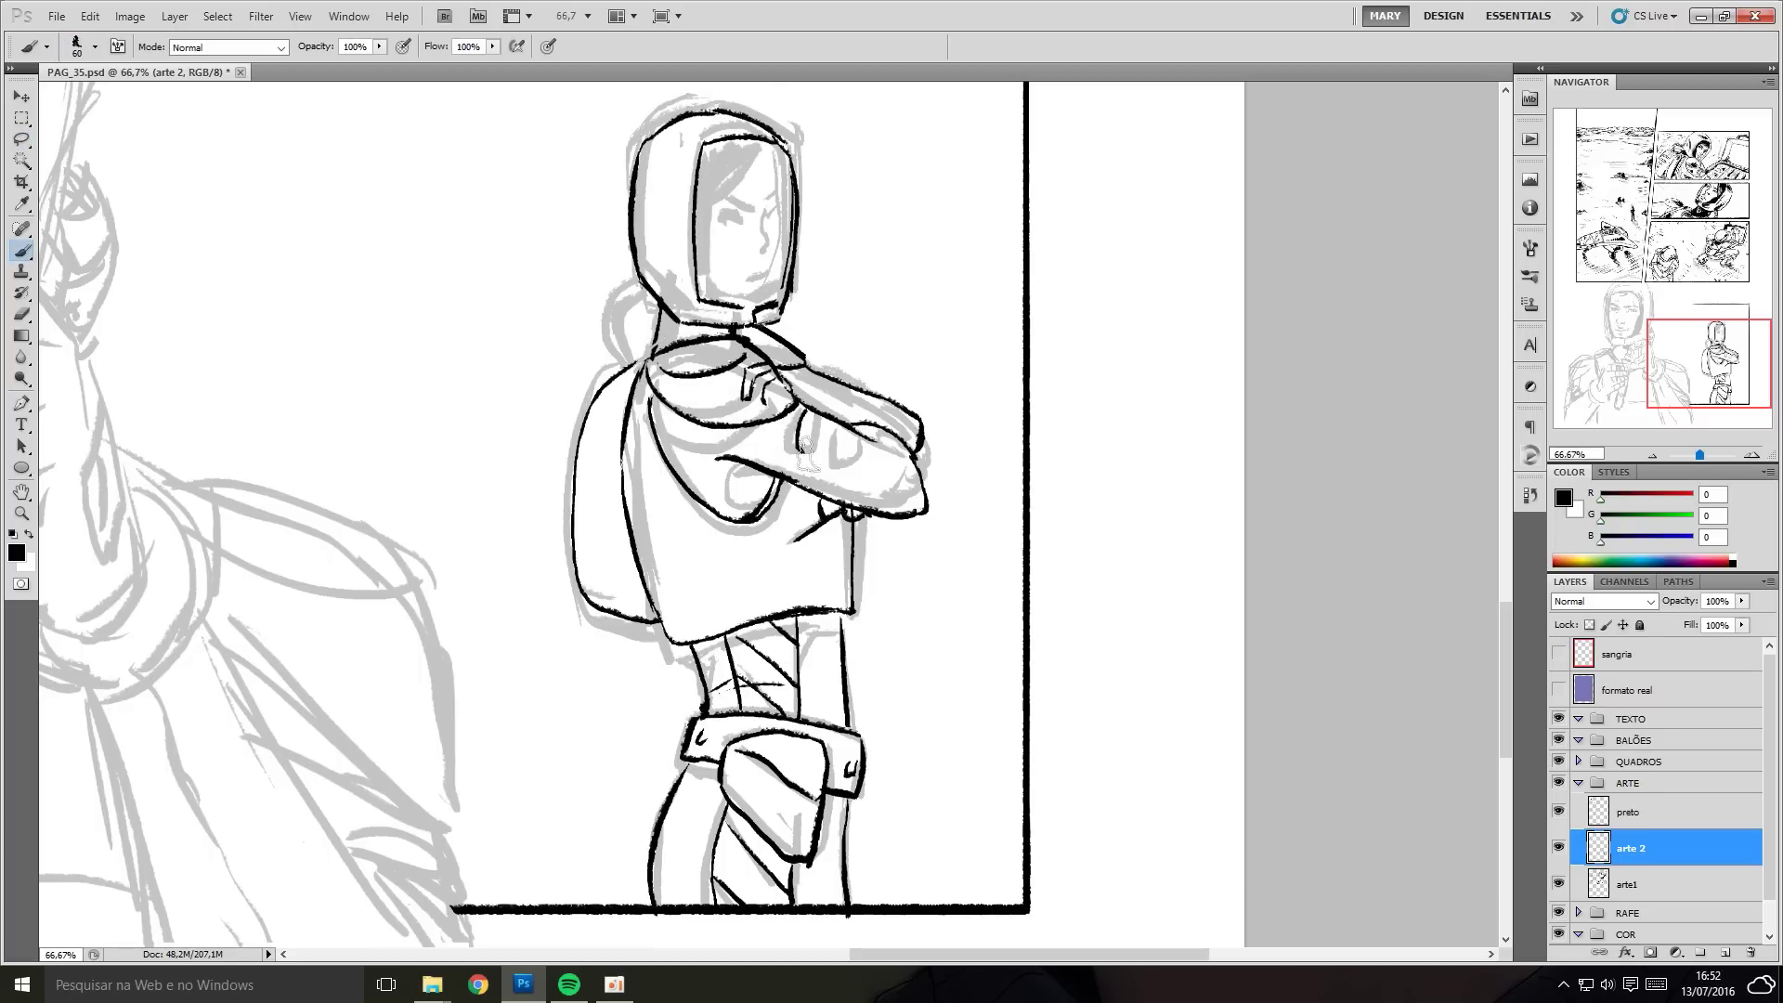
Ink the finger lines, top of the crossed hand and forearm tip.
left_click_drag(771, 435, 816, 455)
left_click_drag(824, 429, 829, 462)
left_click_drag(859, 404, 884, 408)
left_click_drag(896, 488, 924, 509)
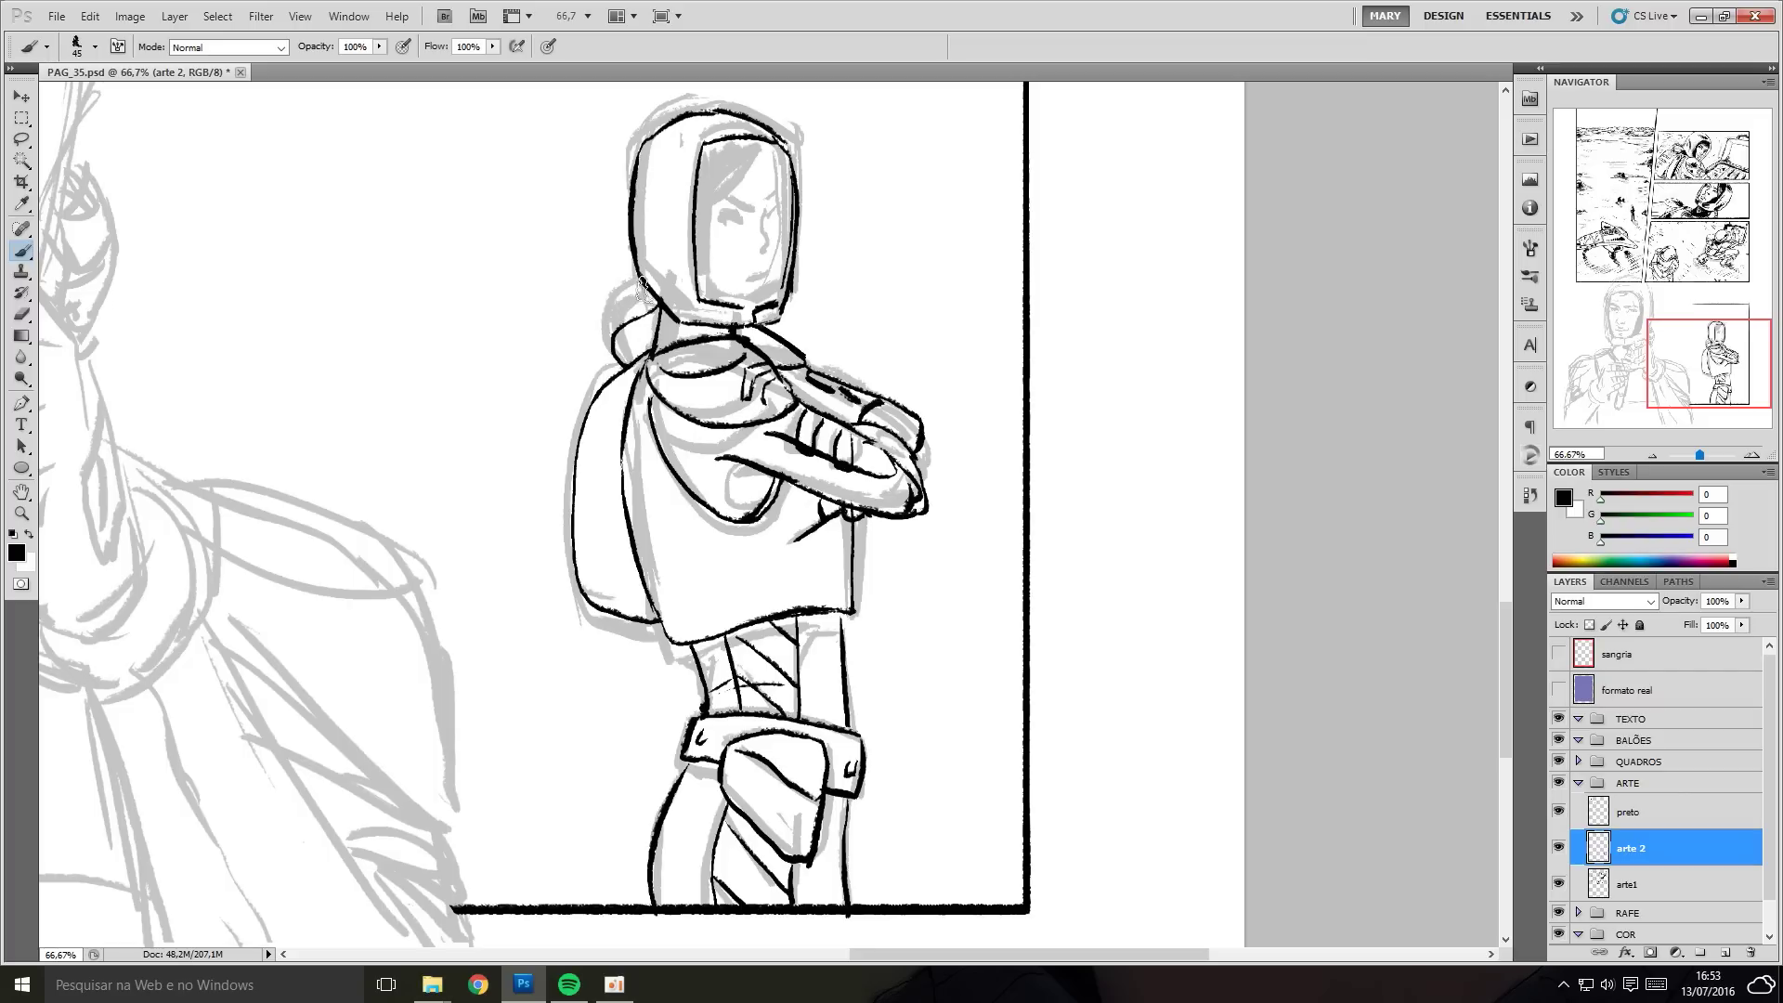
Zoom in and ink the top of the small astronaut's helmet and visor edges.
key("ctrl+plus")
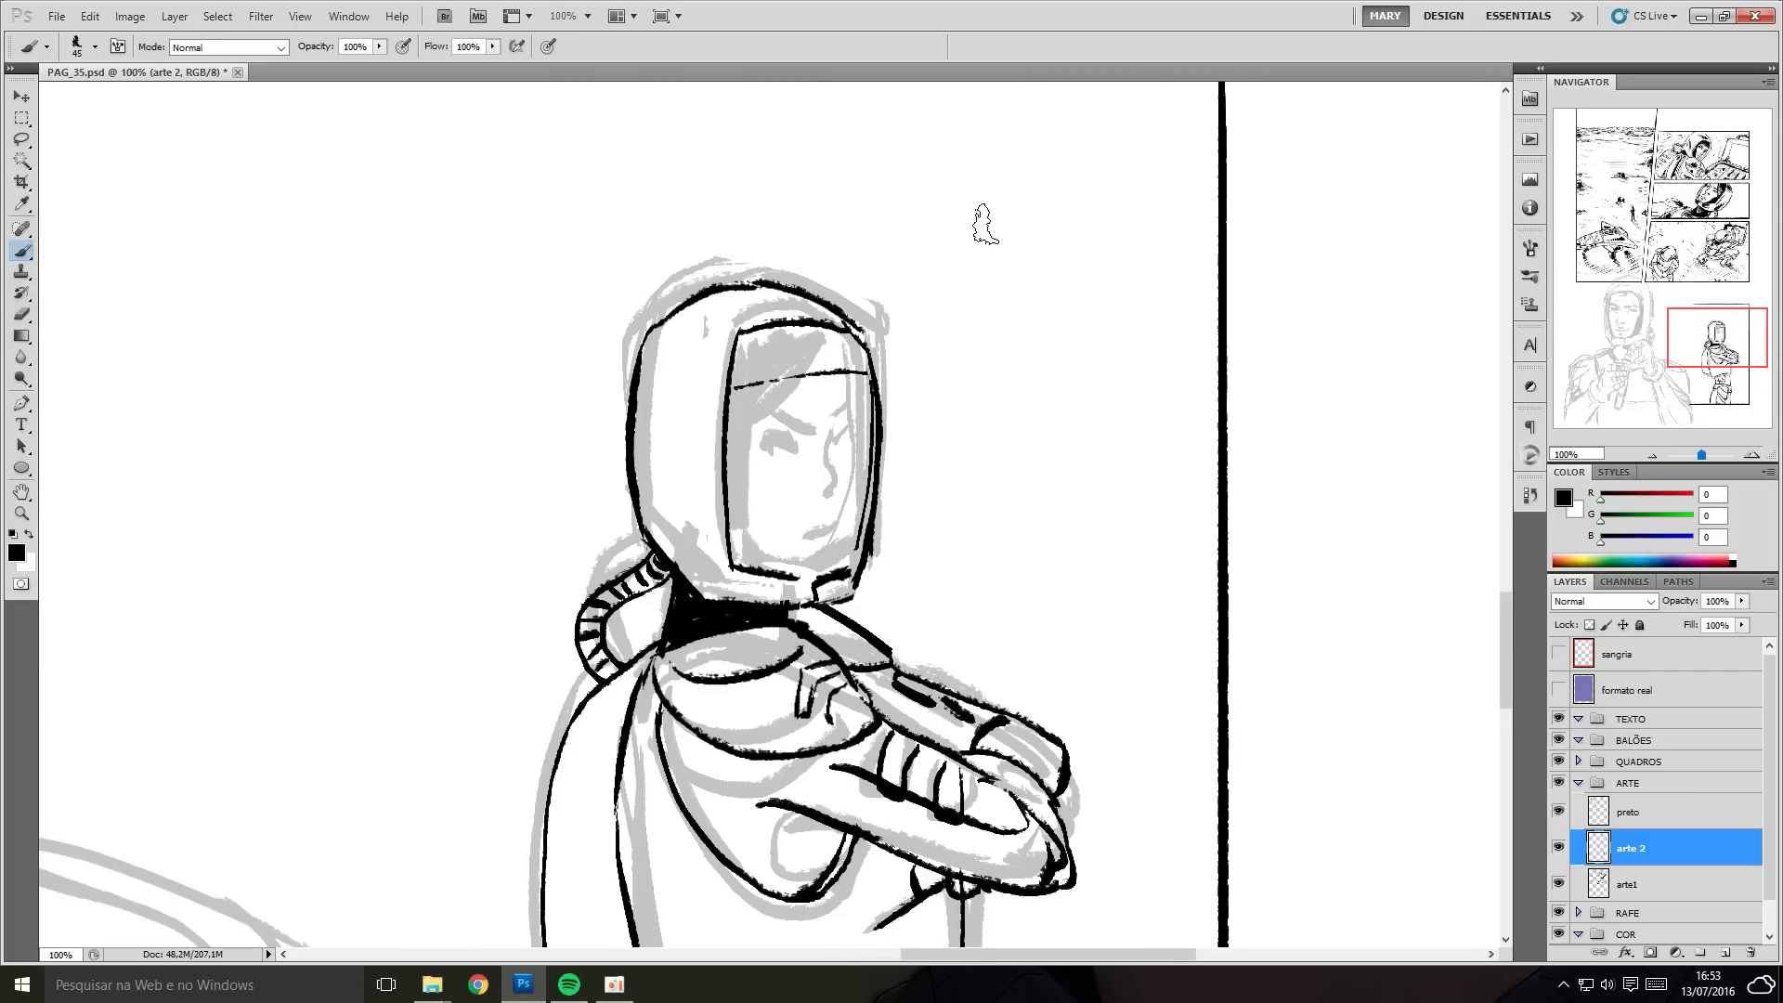
left_click_drag(734, 381, 855, 376)
mouse_move(655, 339)
left_mouse_down()
mouse_move(743, 345)
mouse_move(767, 316)
left_mouse_up()
mouse_move(859, 395)
left_mouse_down()
mouse_move(853, 539)
mouse_move(906, 580)
left_mouse_up()
Ink the face details: nose, mouth, lip, chin, brow, eye line and both face contours.
key("ctrl+plus")
key("bracketleft")
key("ctrl+alt+z")
mouse_move(845, 614)
left_mouse_down()
mouse_move(877, 618)
mouse_move(873, 734)
left_mouse_up()
left_click_drag(795, 776, 713, 409)
mouse_move(799, 385)
left_mouse_down()
mouse_move(924, 383)
mouse_move(887, 511)
left_mouse_up()
mouse_move(762, 482)
left_mouse_down()
mouse_move(847, 497)
mouse_move(753, 548)
left_mouse_up()
left_click_drag(947, 562, 938, 757)
Retouch the cheek line and redraw the curved eye and brow with a finer brush.
left_click_drag(854, 367, 826, 478)
key("ctrl+alt+z")
left_click_drag(813, 391, 706, 562)
left_click_drag(817, 383, 780, 464)
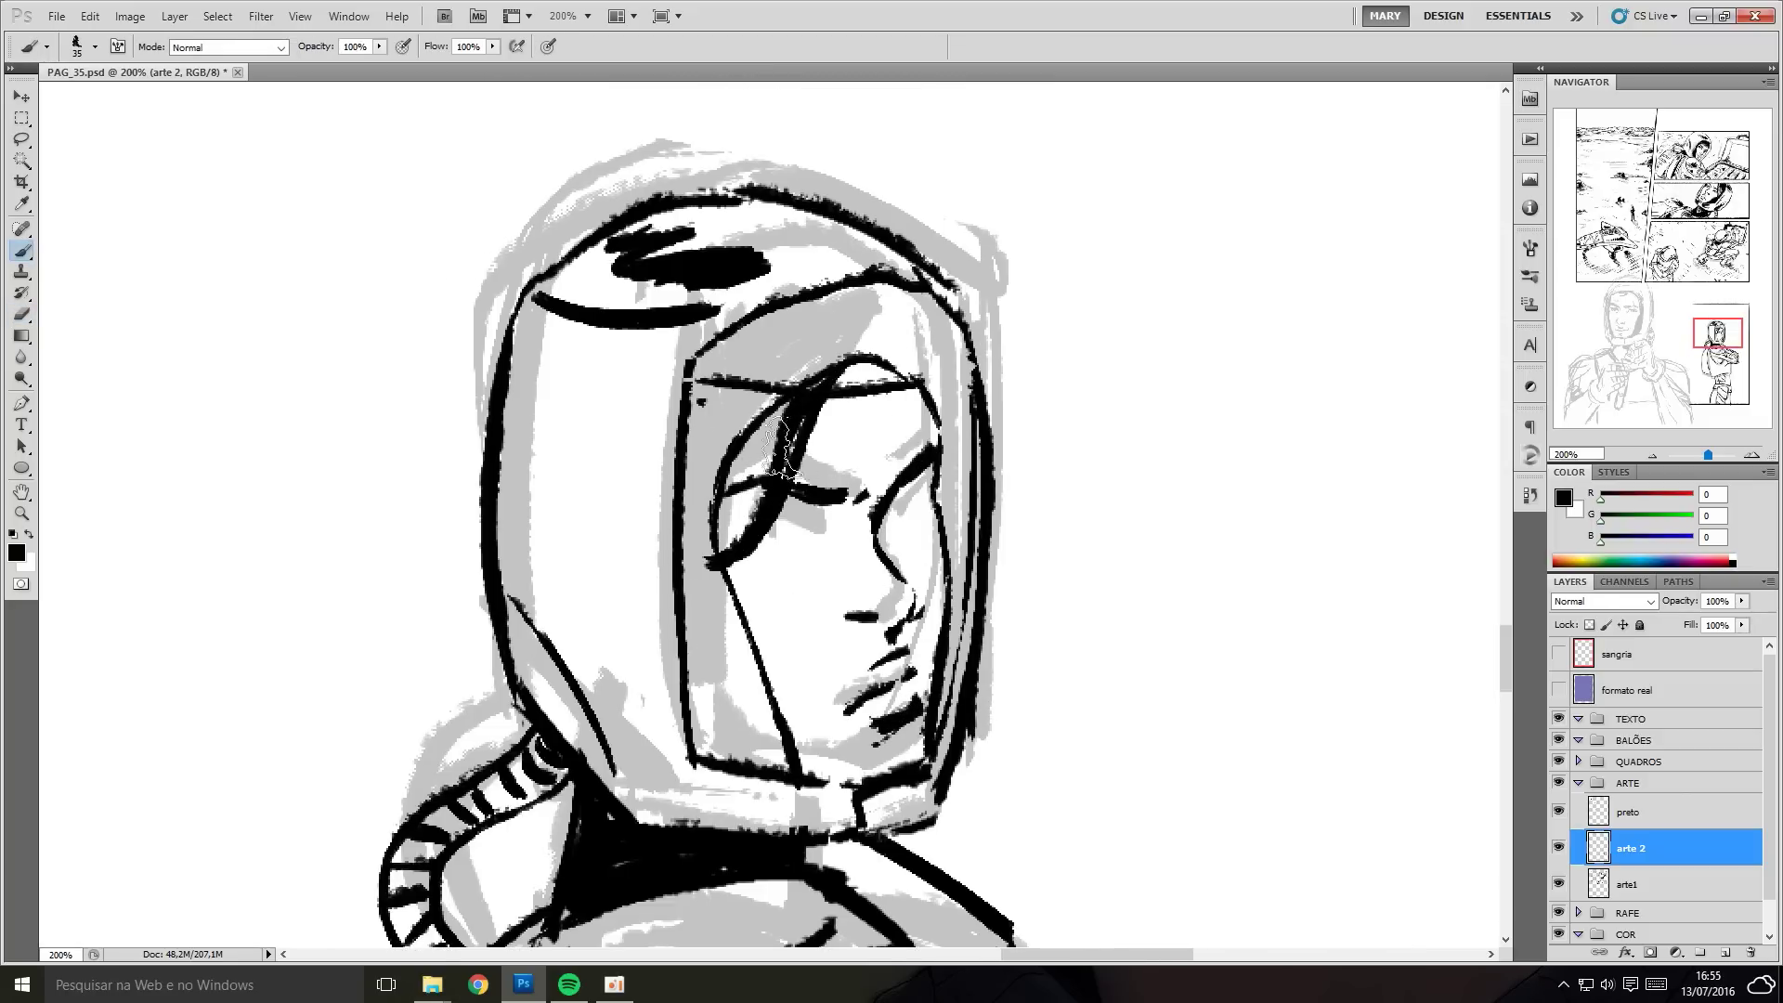
scroll(924, 576, "up", 1)
key("bracketleft")
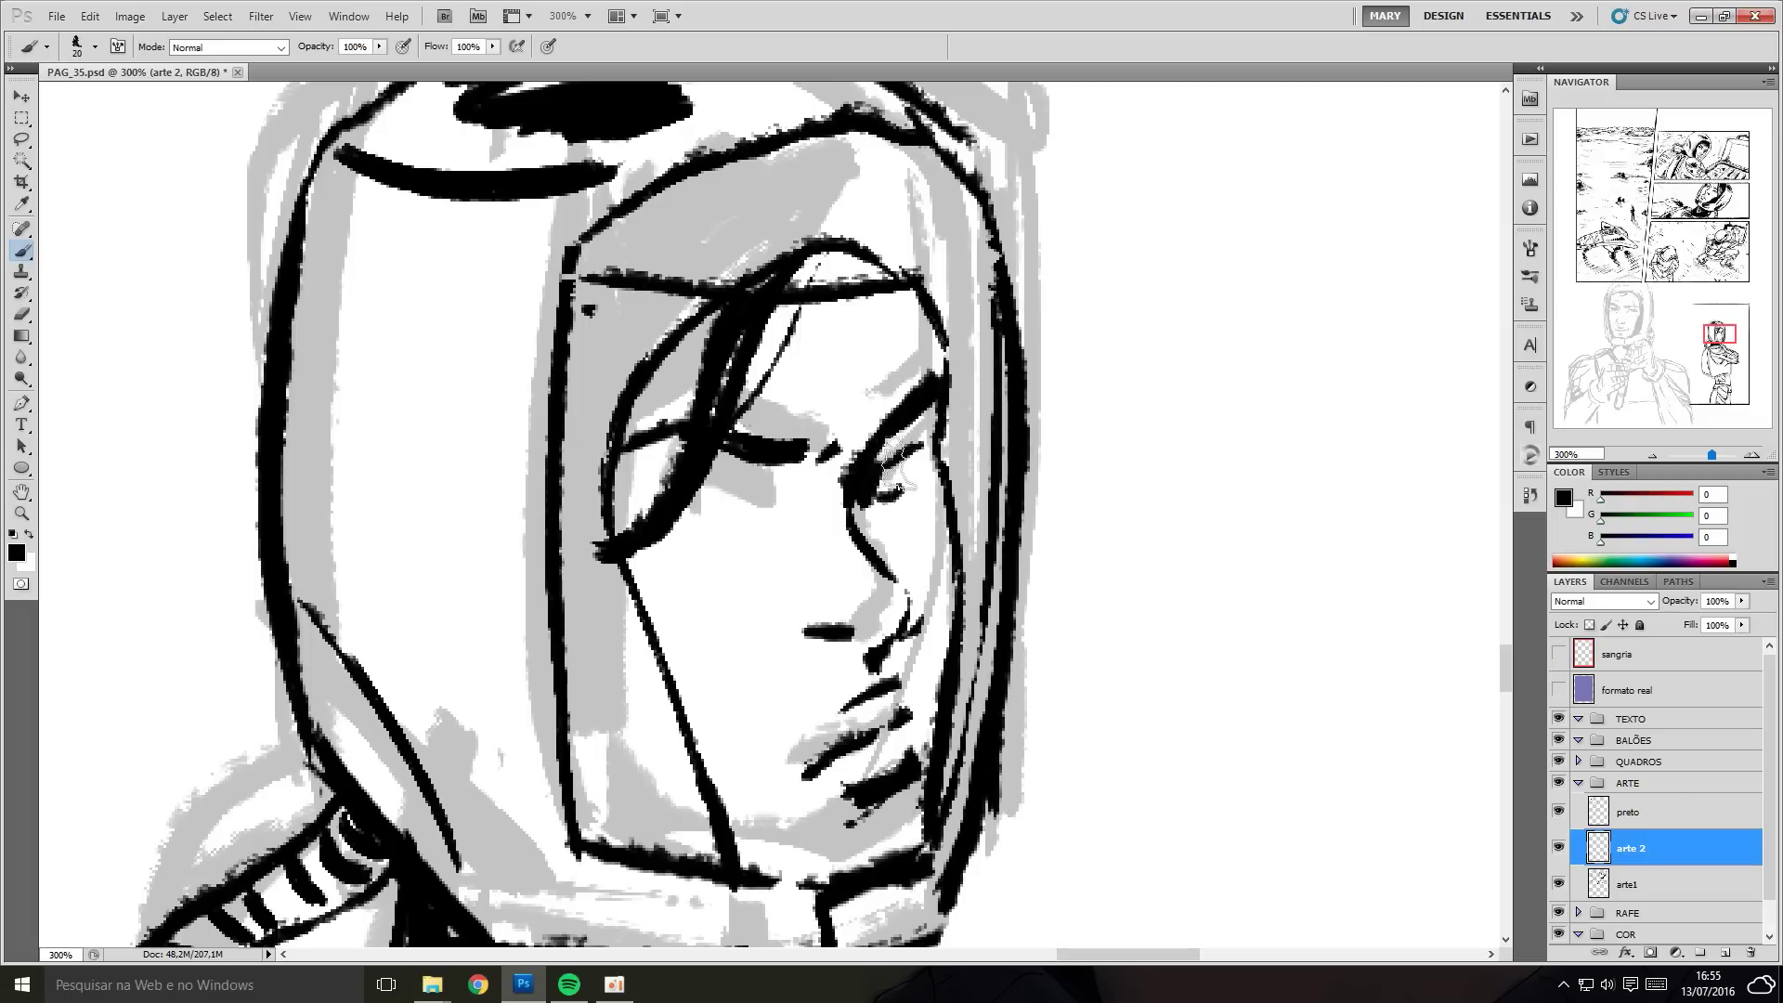
left_click_drag(664, 511, 771, 516)
Lasso the newly drawn eye and resize it with Free Transform.
mouse_move(673, 543)
left_mouse_down()
mouse_move(775, 539)
mouse_move(650, 548)
left_mouse_up()
key("l")
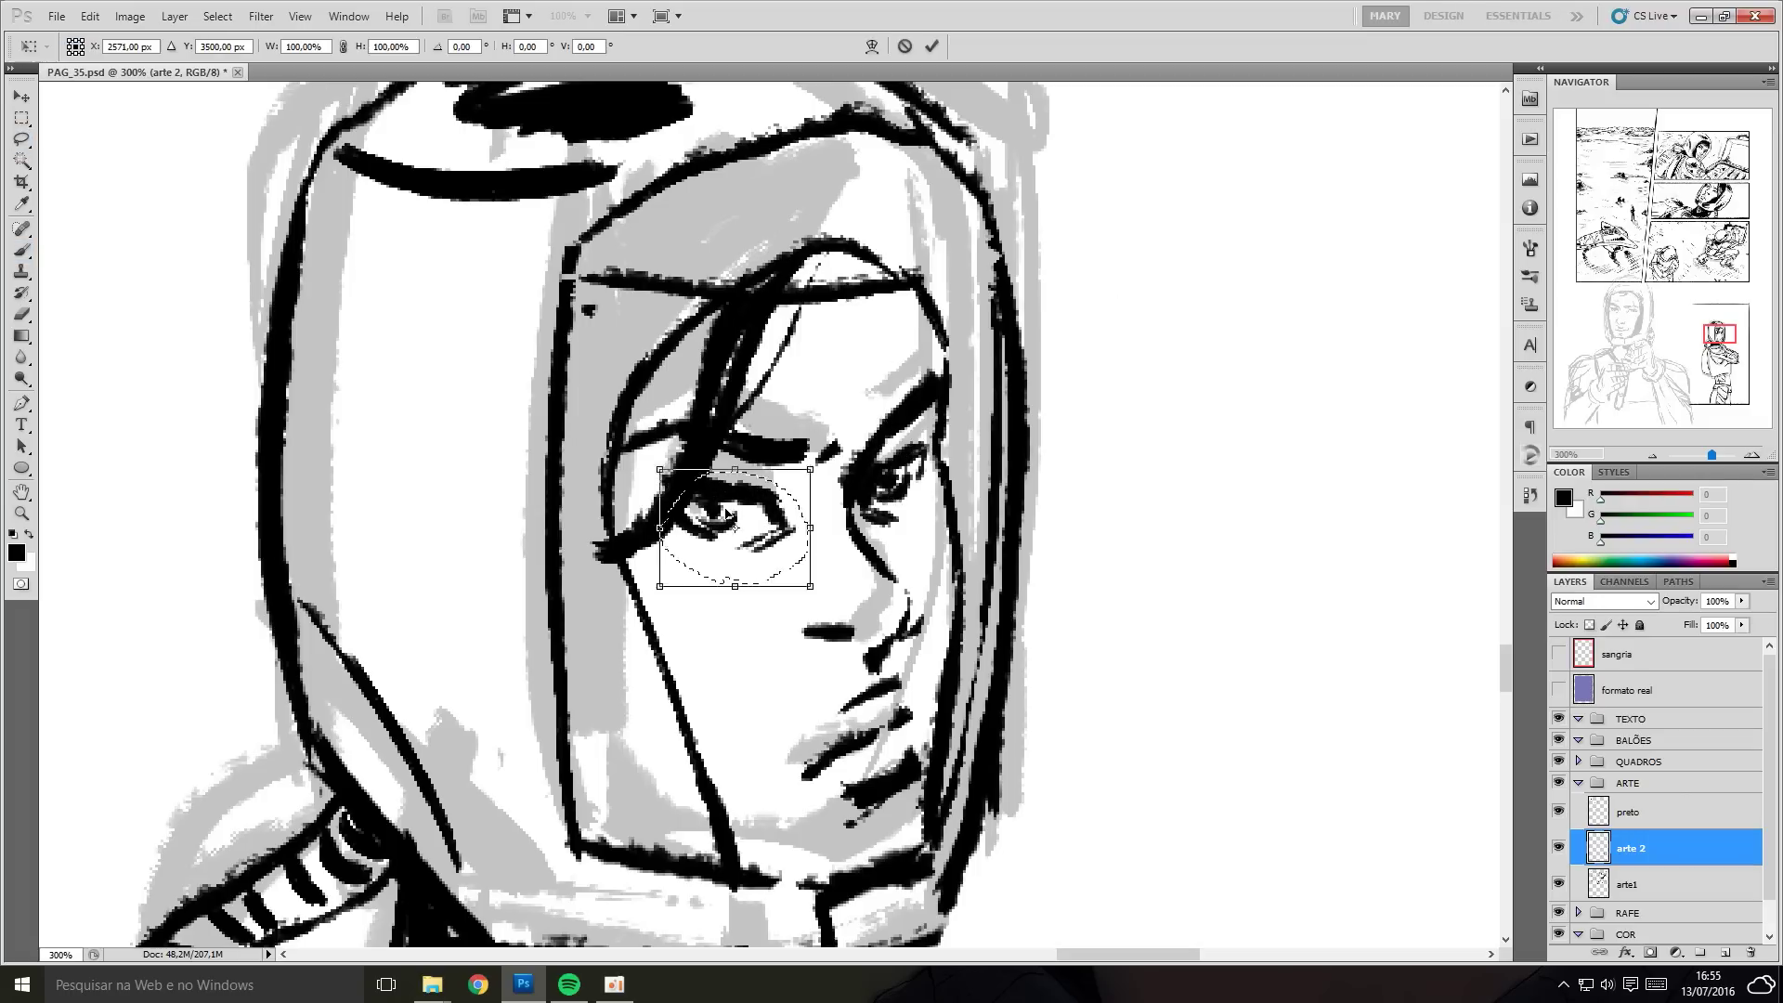
key("ctrl+d")
key("b")
Fill the hair beside the face with black strokes.
mouse_move(651, 460)
left_mouse_down()
mouse_move(641, 562)
mouse_move(706, 771)
left_mouse_up()
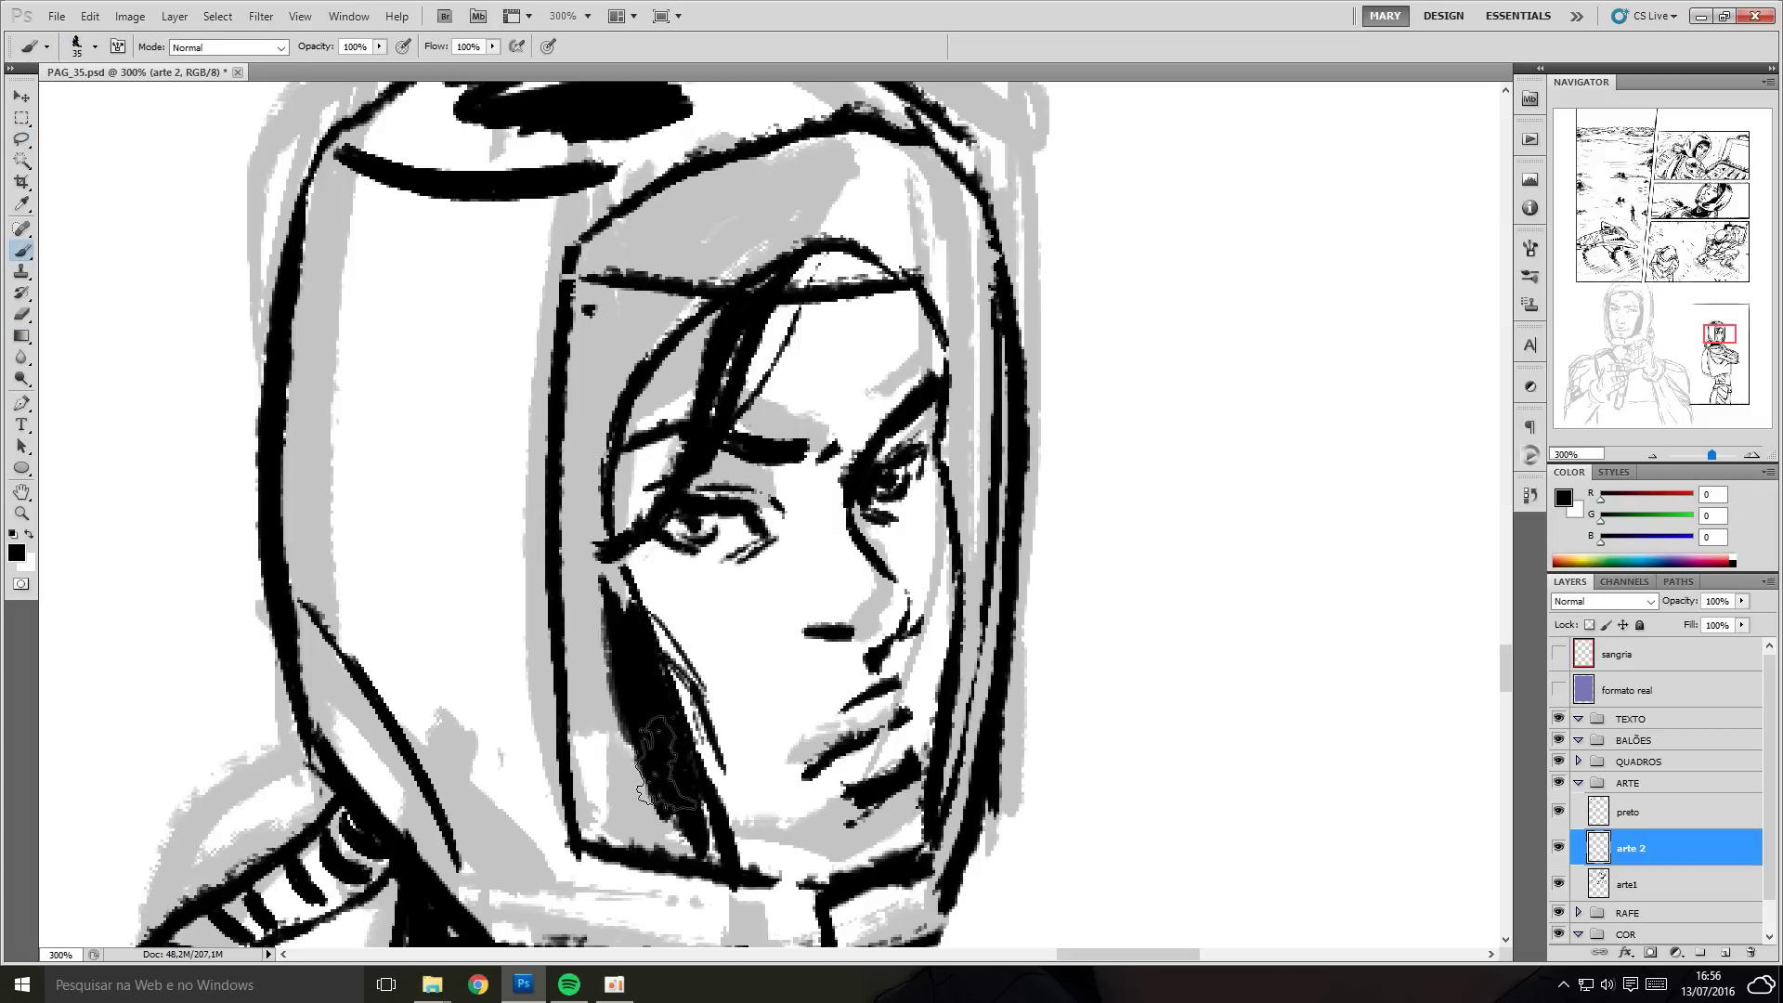
left_click_drag(678, 279, 595, 836)
left_click_drag(678, 311, 817, 172)
Select the head and reshape the helmet's left outline with Liquify.
key("ctrl+1")
key("m")
left_click_drag(534, 298, 919, 682)
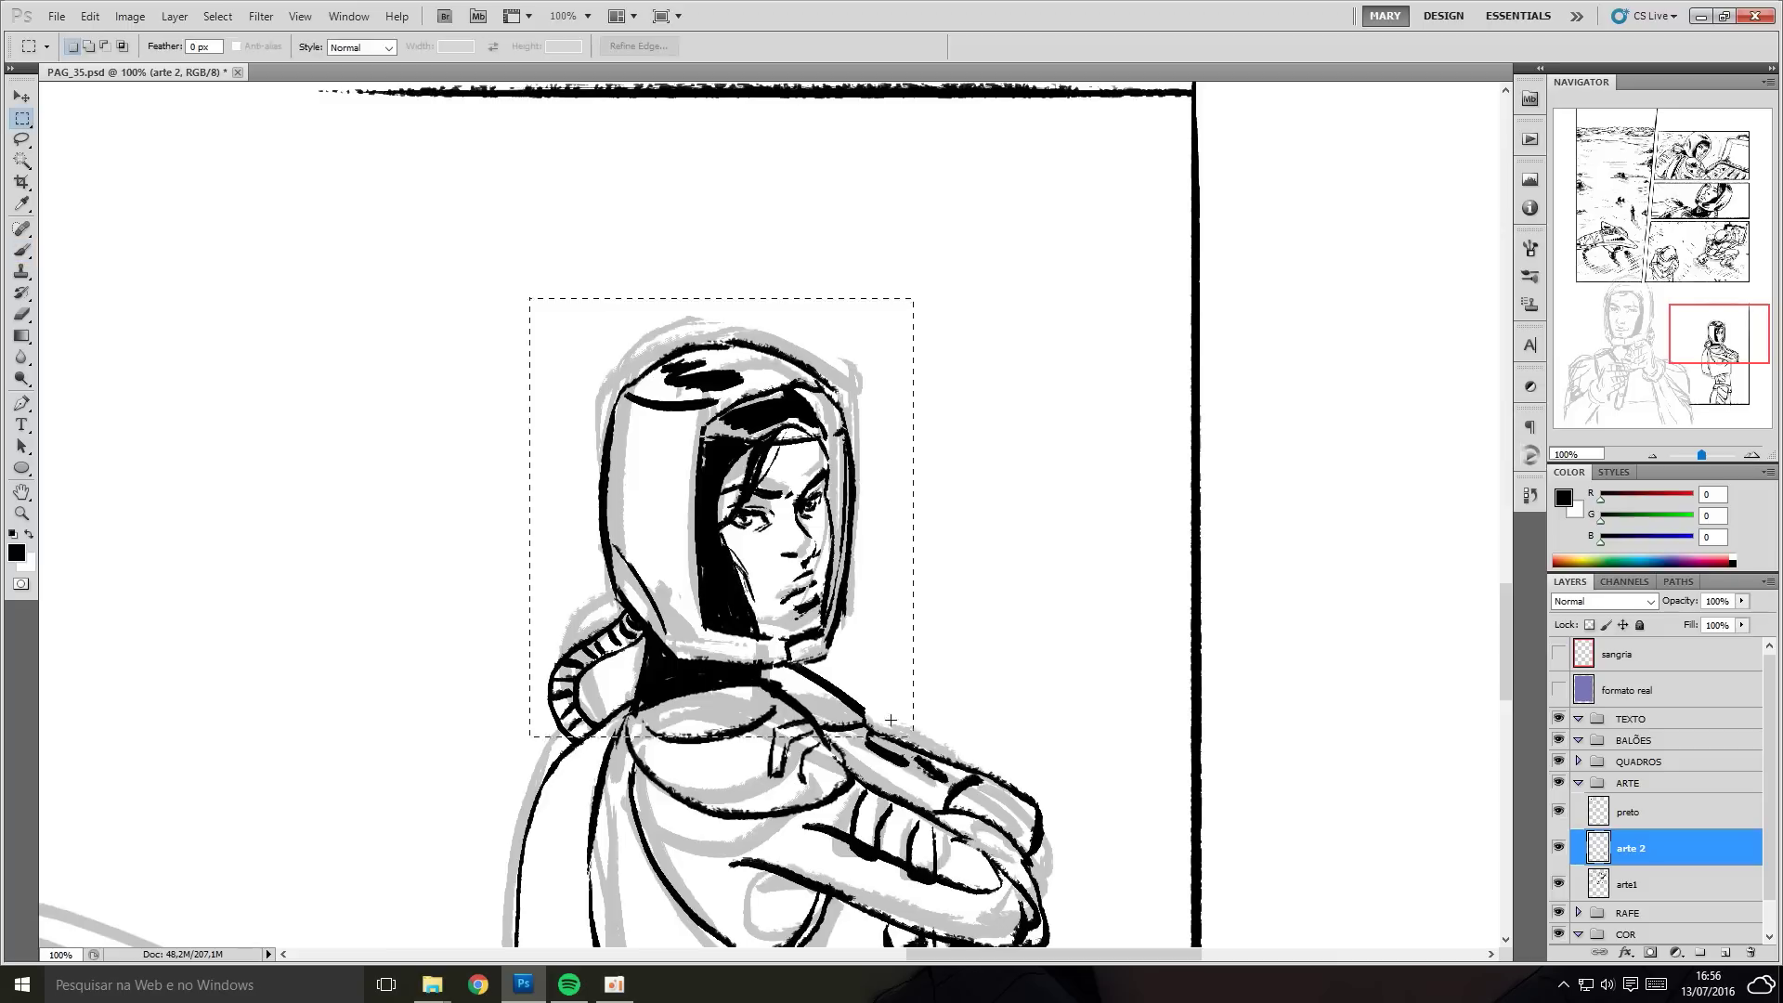
key("shift+ctrl+x")
left_click_drag(603, 376, 600, 390)
key("Return")
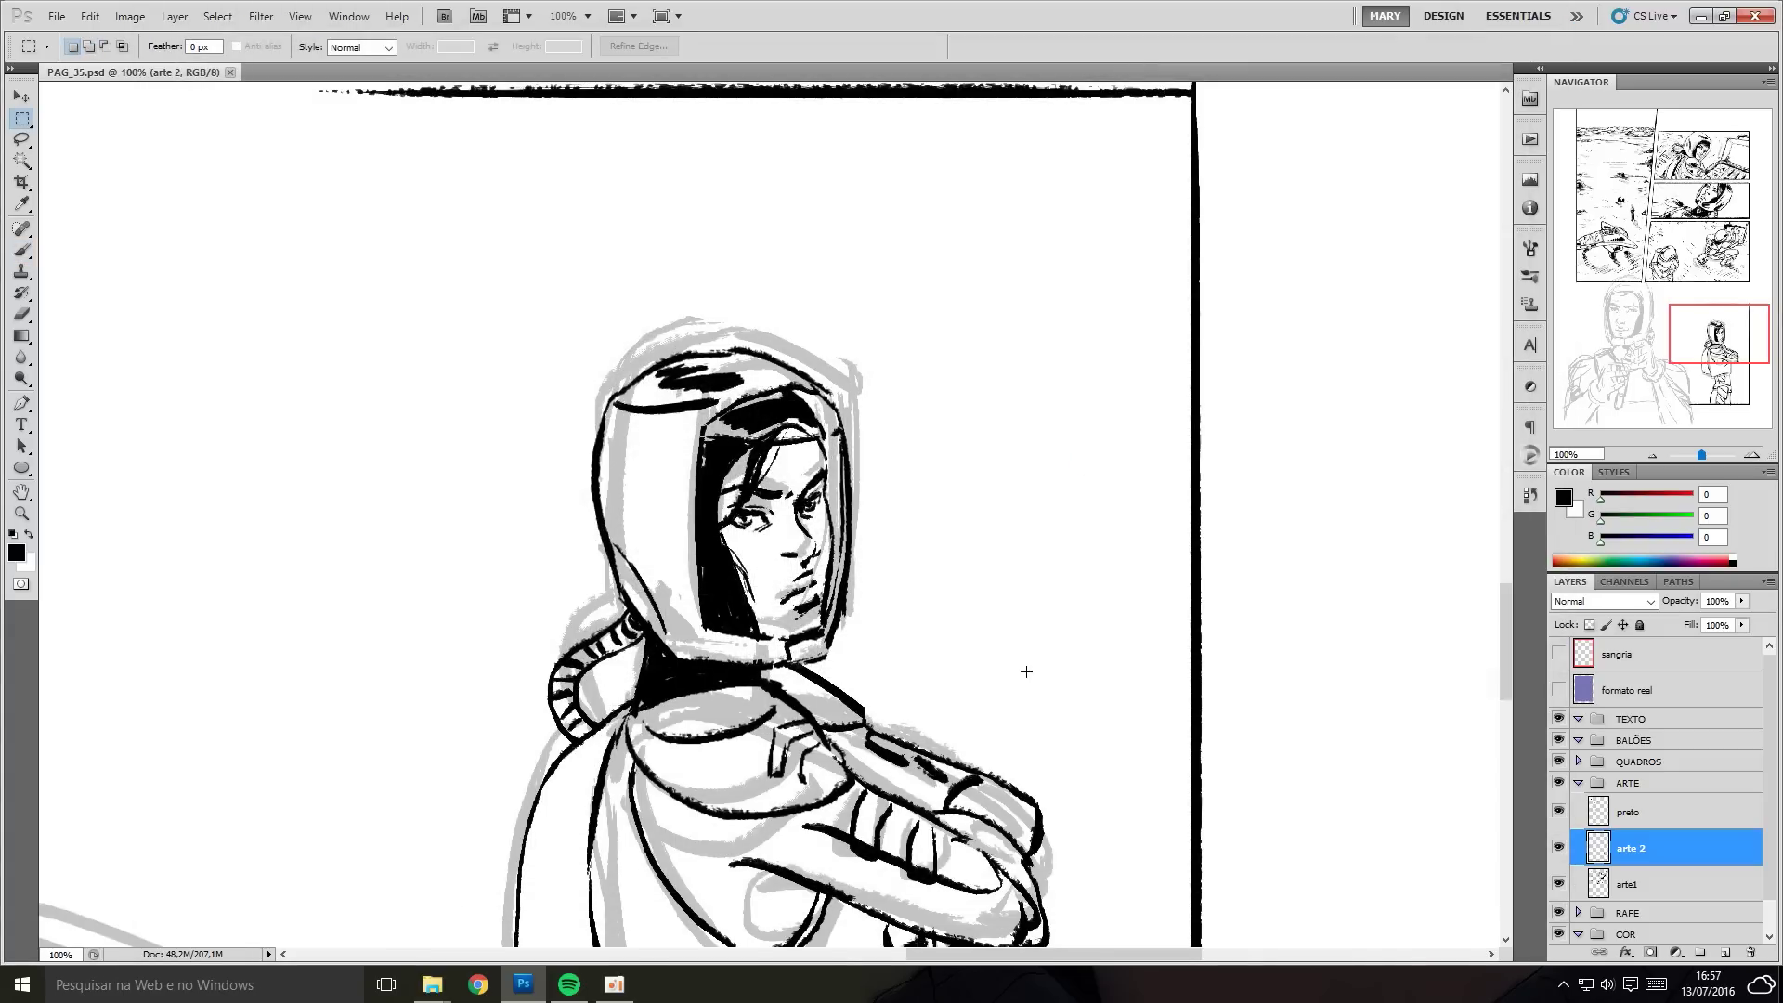
Zoom to 50% and paint black shadows on the backpack and belt pouch.
key("ctrl+minus")
key("b")
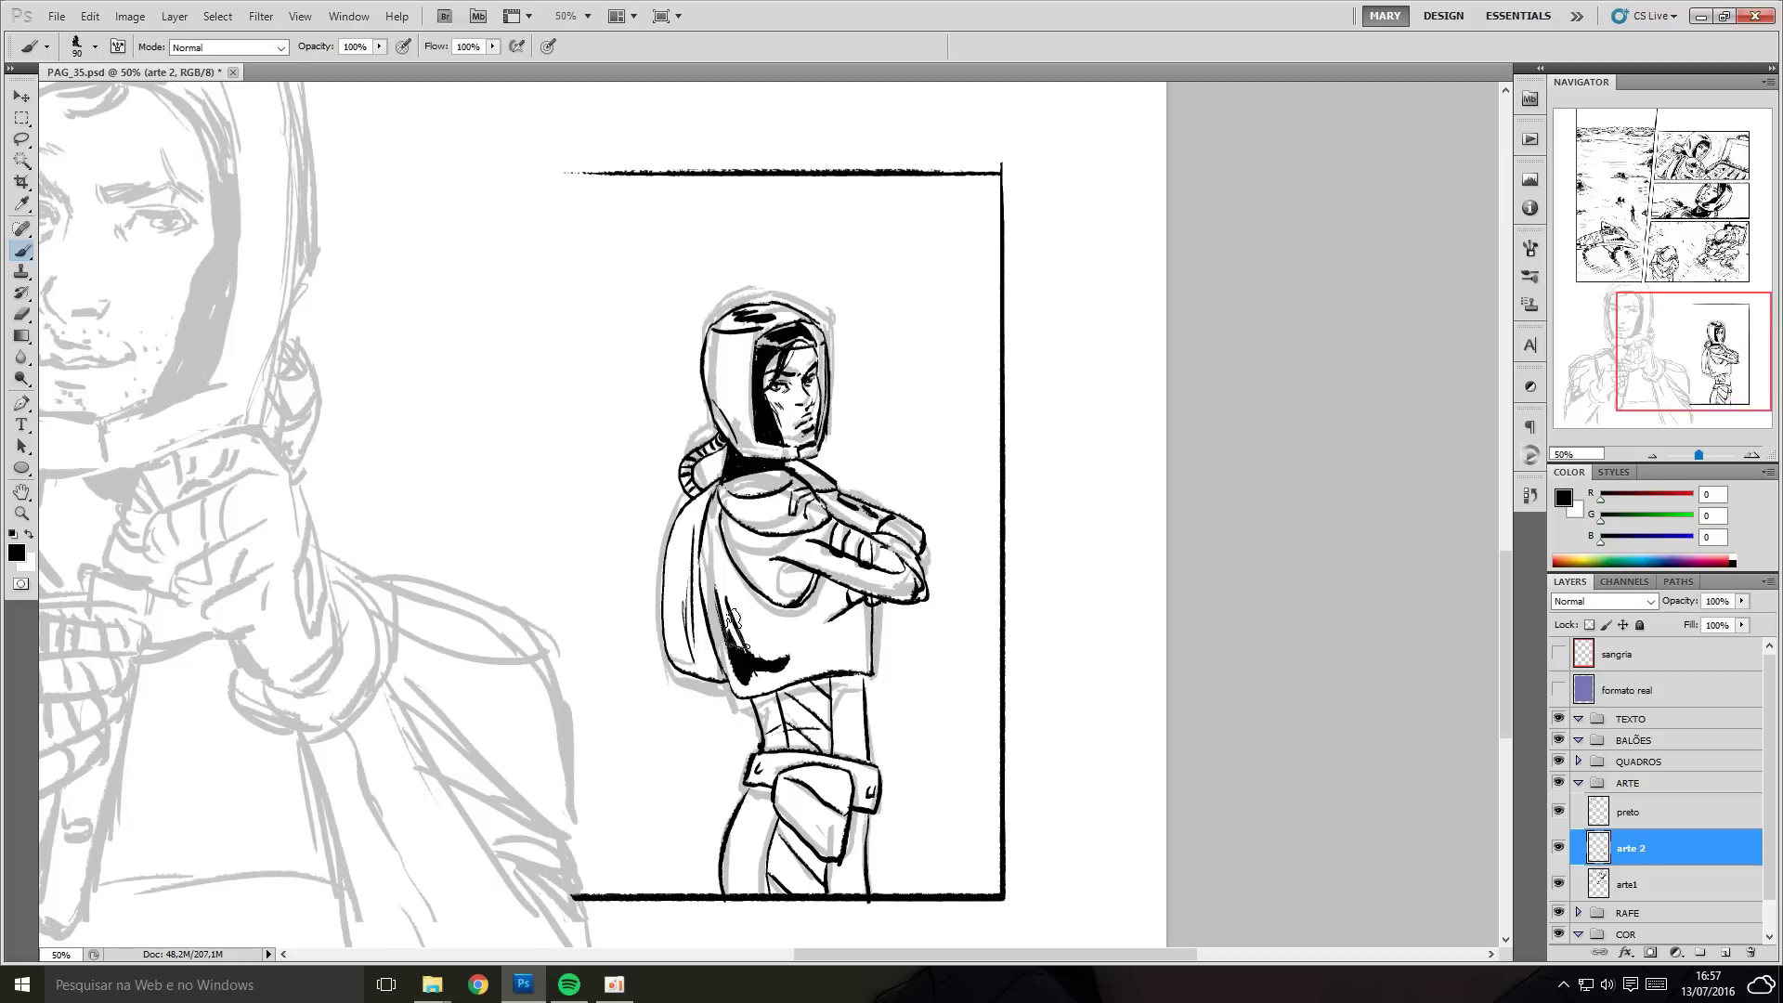
left_click_drag(692, 534, 695, 678)
left_click_drag(790, 780, 814, 818)
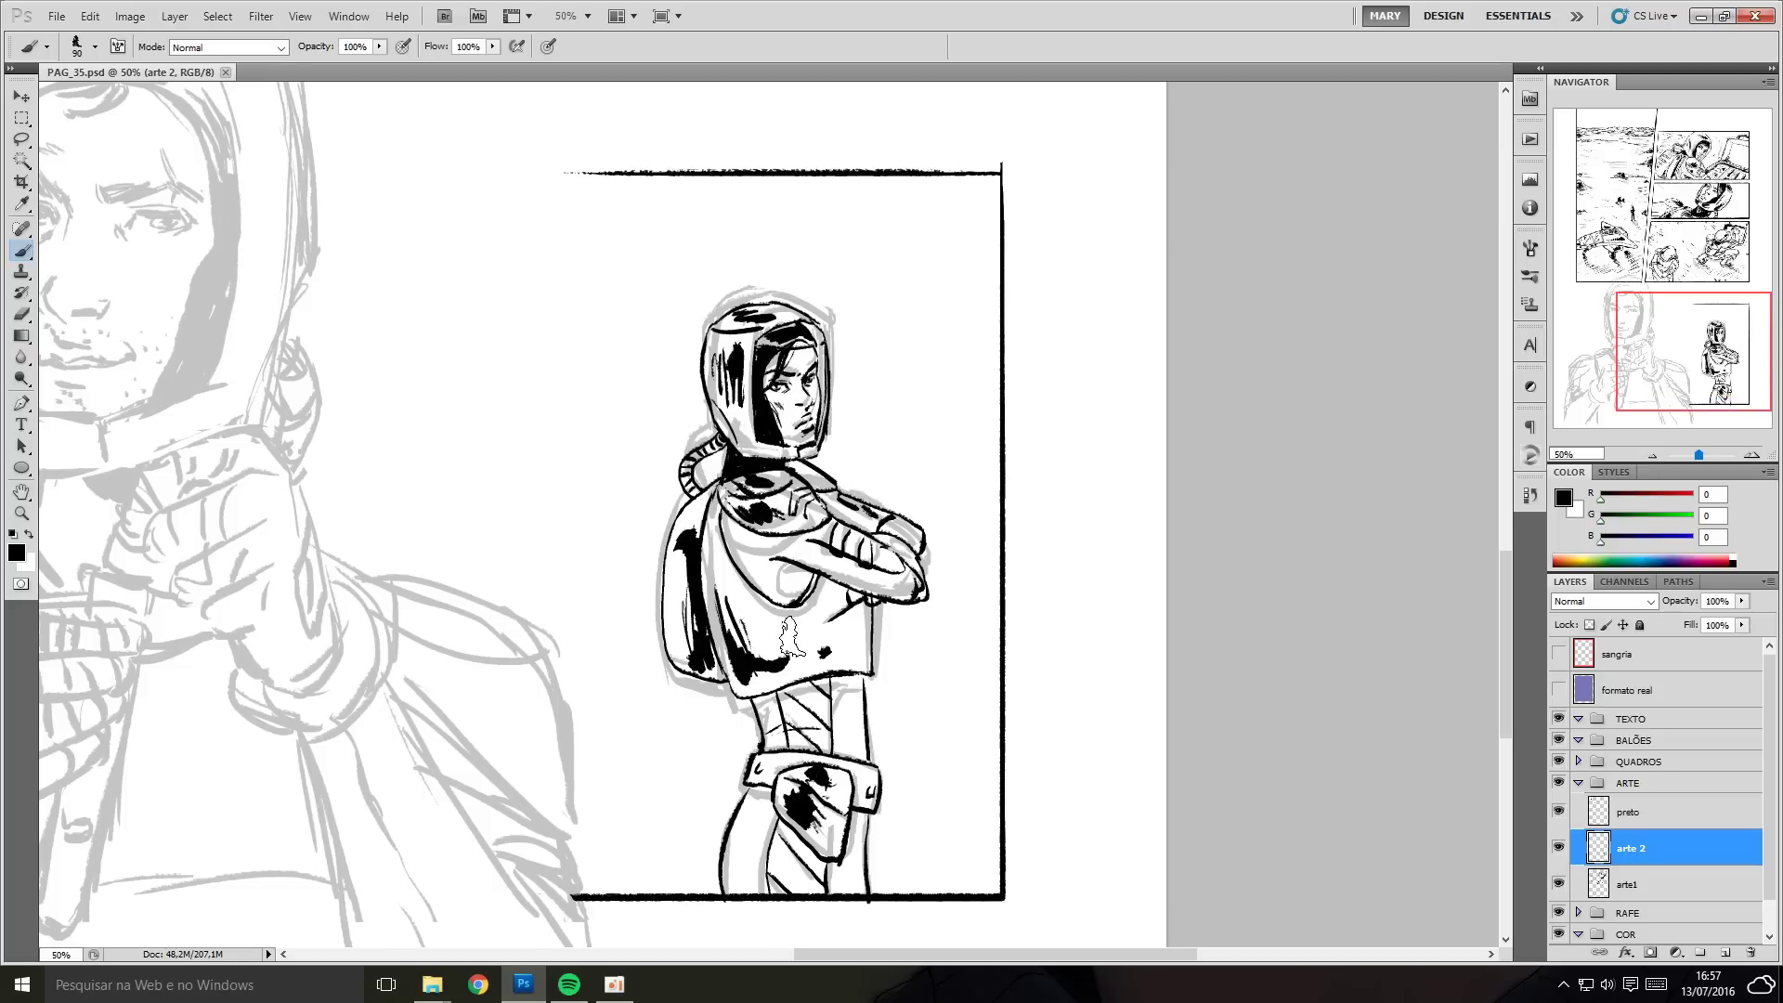
Hide the RAFE sketch group and add a new layer named ARTE ACIMA.
left_click(1559, 913)
key("ctrl+shift+n")
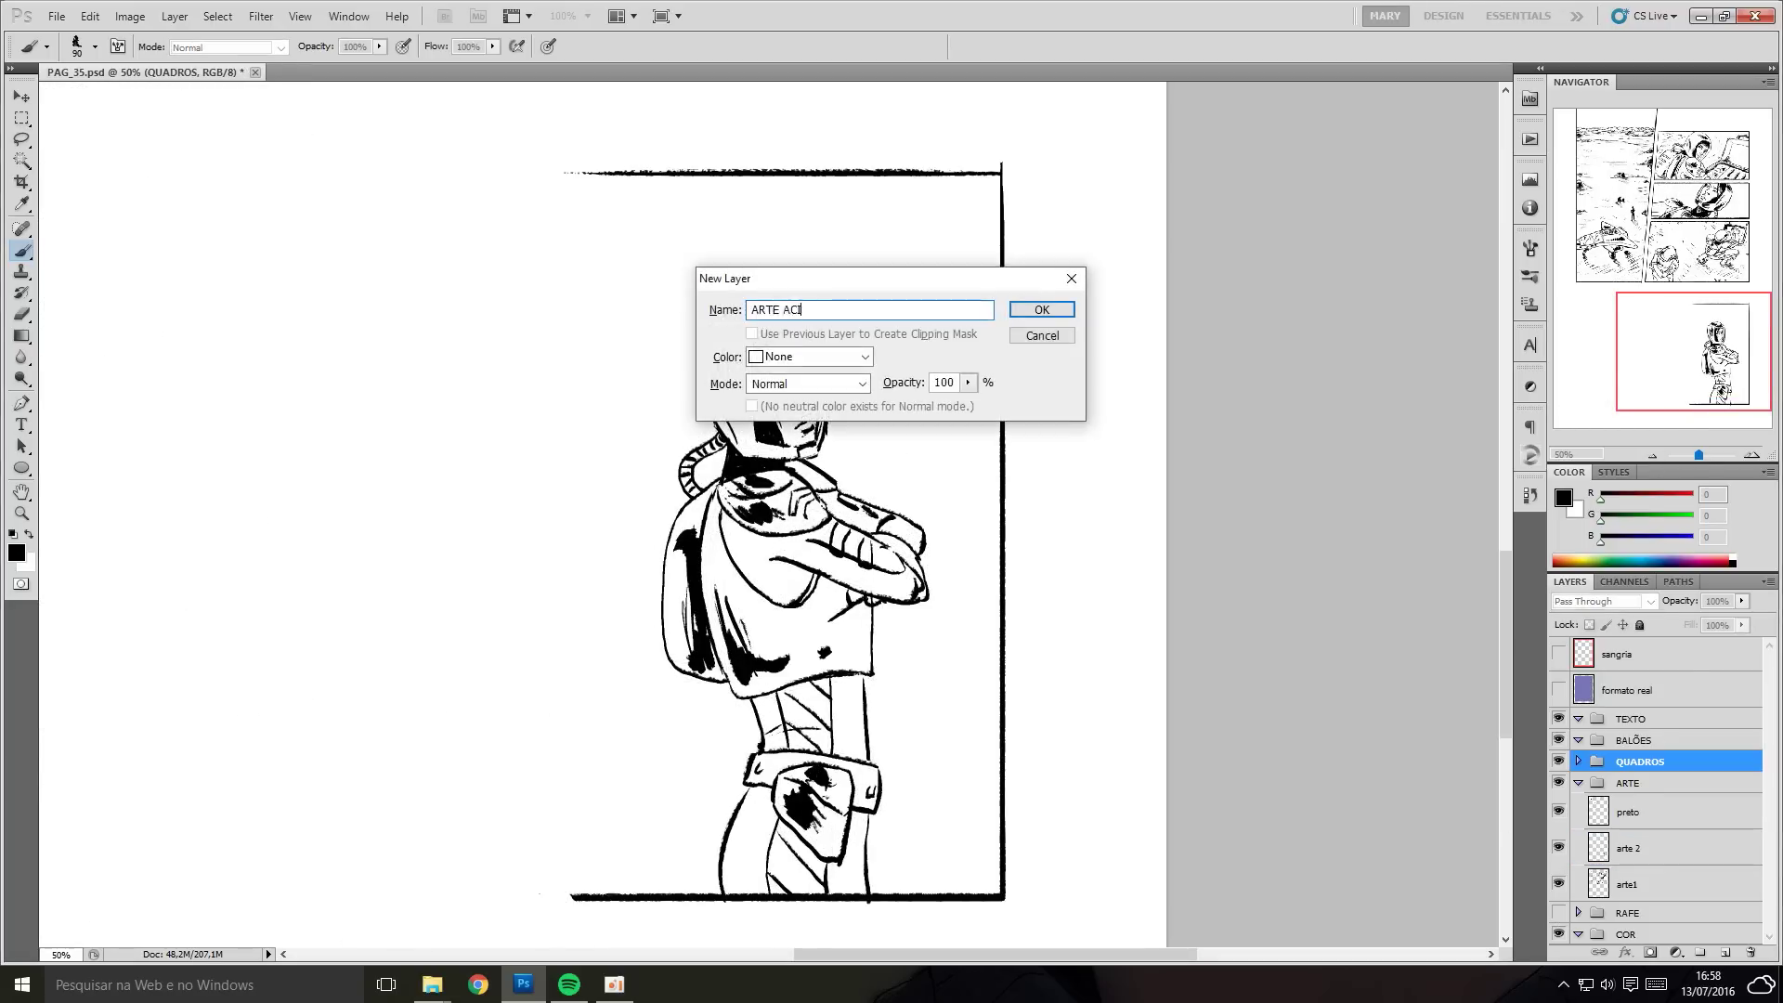
type("ARTE ACIMA")
key("Return")
left_click(1559, 863)
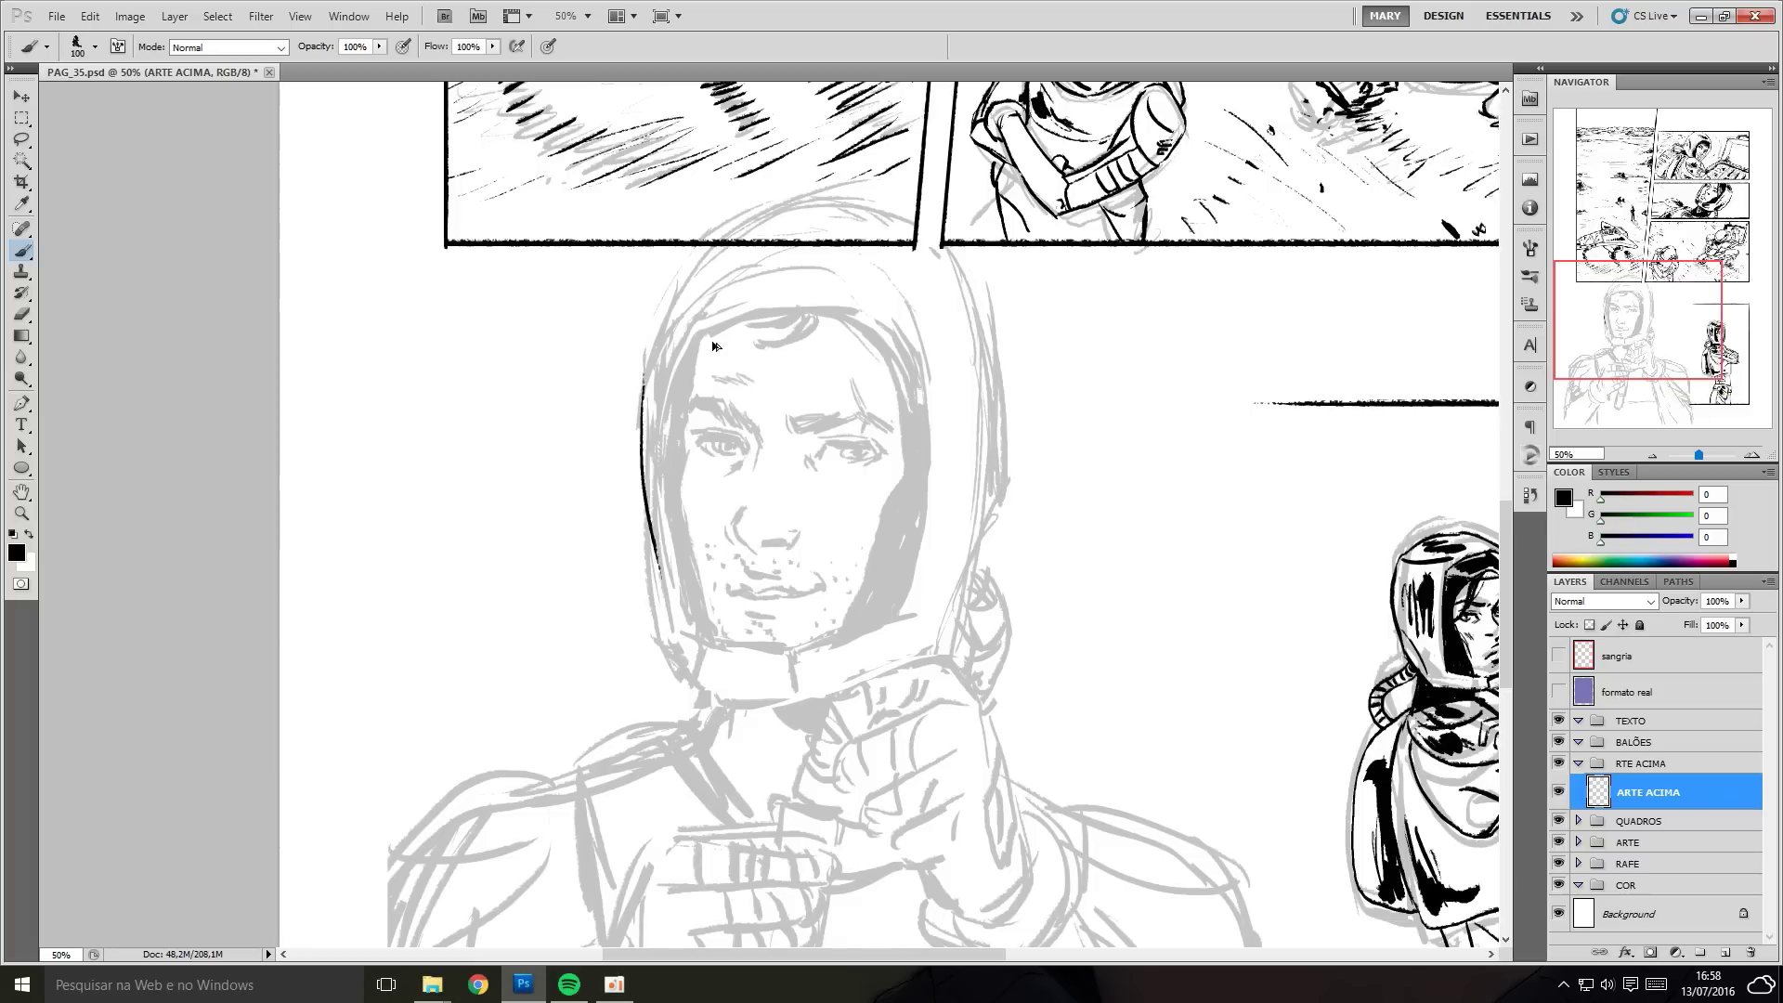
Ink the big helmet's outline and fill its interior and right cheek shadow in black.
mouse_move(650, 353)
left_mouse_down()
mouse_move(702, 692)
mouse_move(985, 558)
mouse_move(990, 297)
mouse_move(985, 558)
left_mouse_up()
left_click_drag(920, 325, 901, 604)
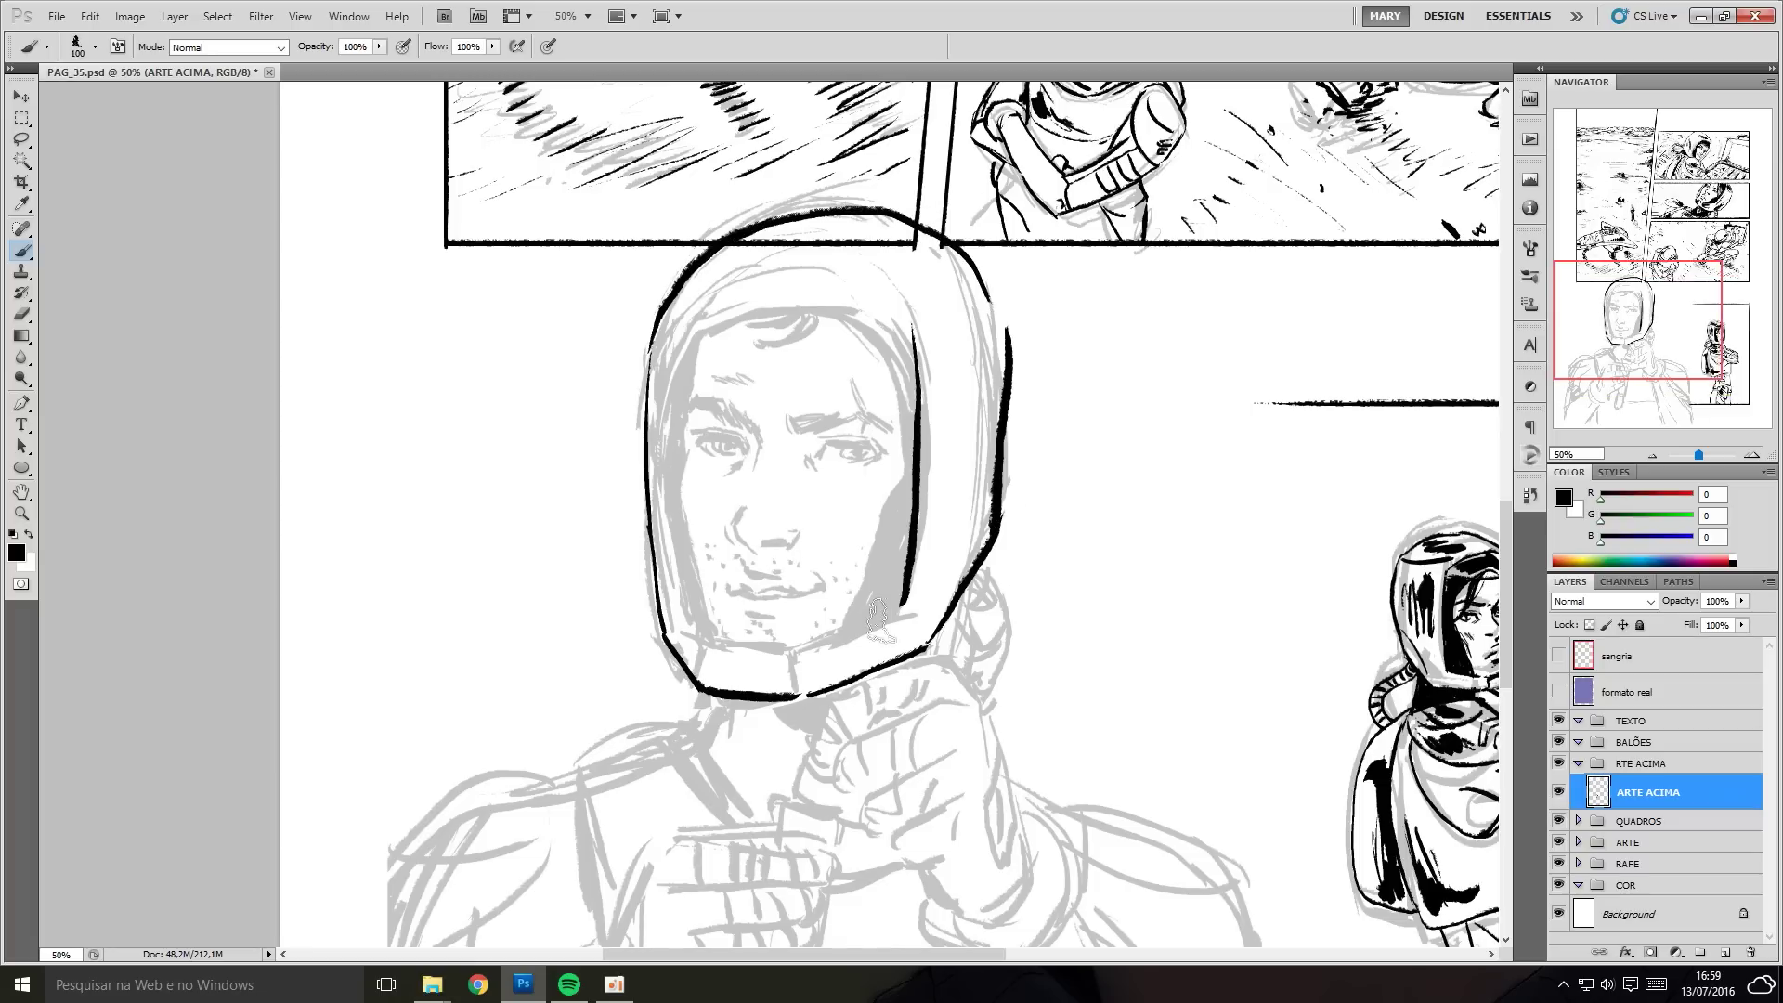
key("ctrl+z")
left_click_drag(912, 321, 897, 604)
left_click_drag(915, 306, 986, 316)
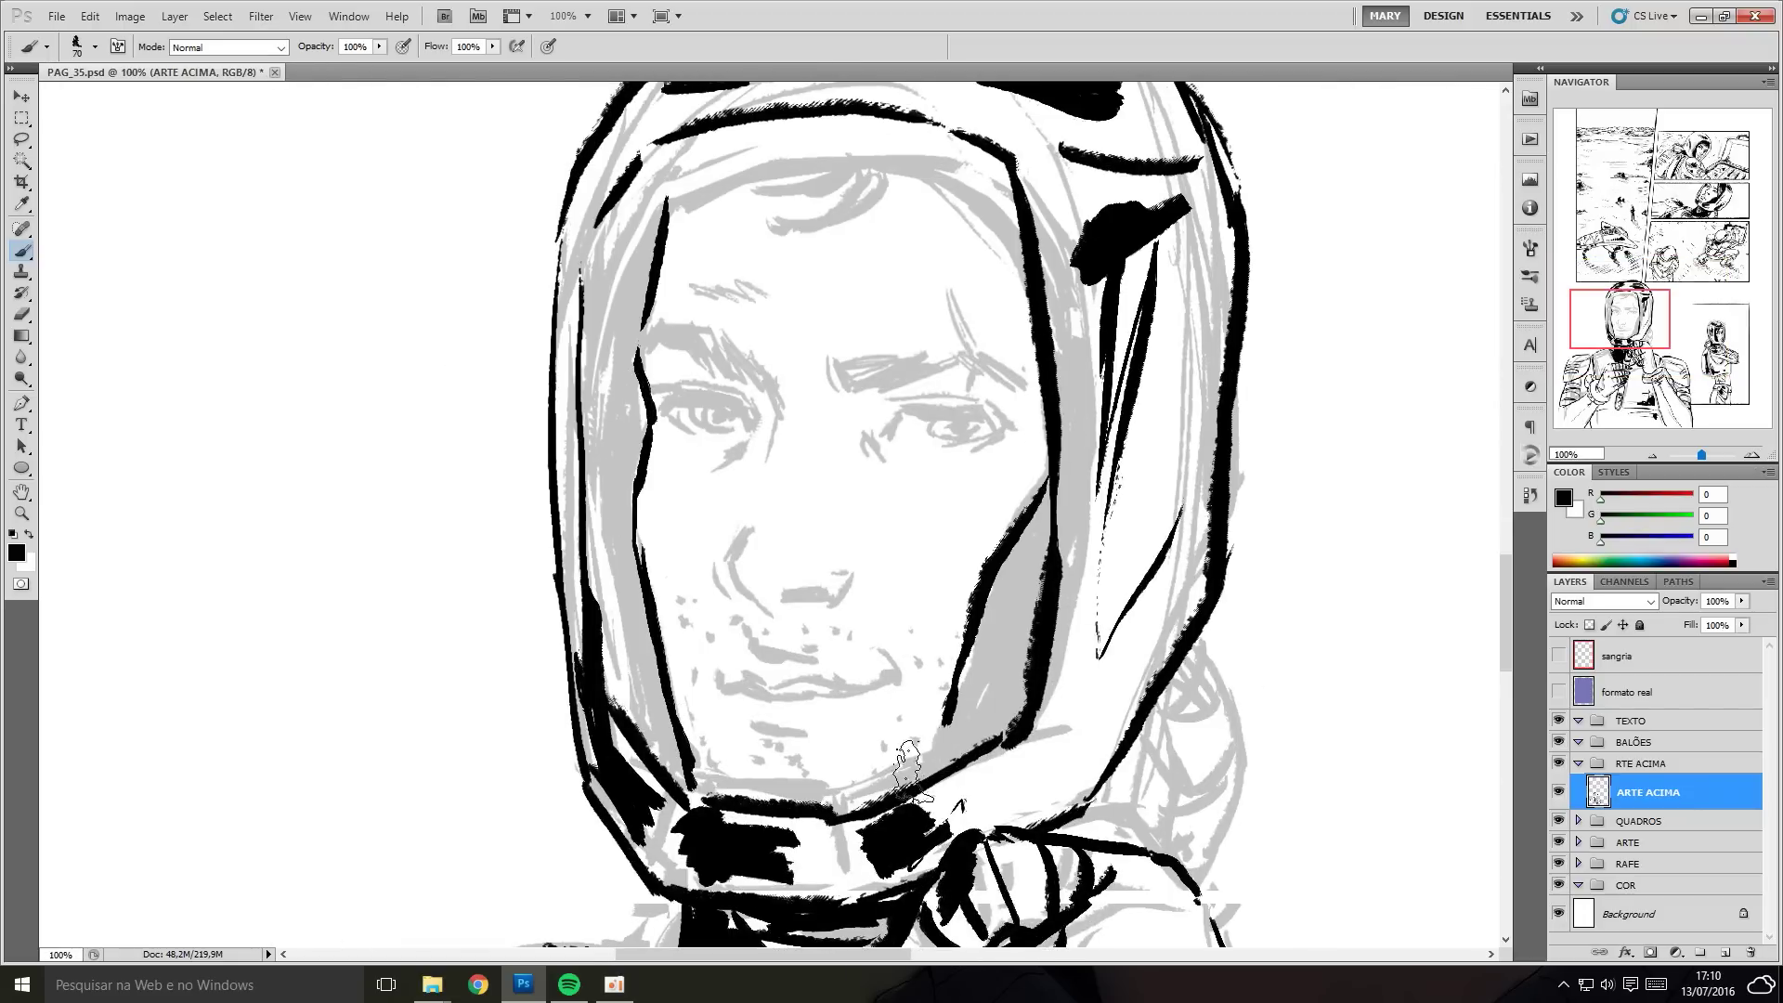
left_click_drag(630, 409, 654, 641)
left_click_drag(1027, 520, 929, 799)
left_click_drag(1036, 557, 957, 771)
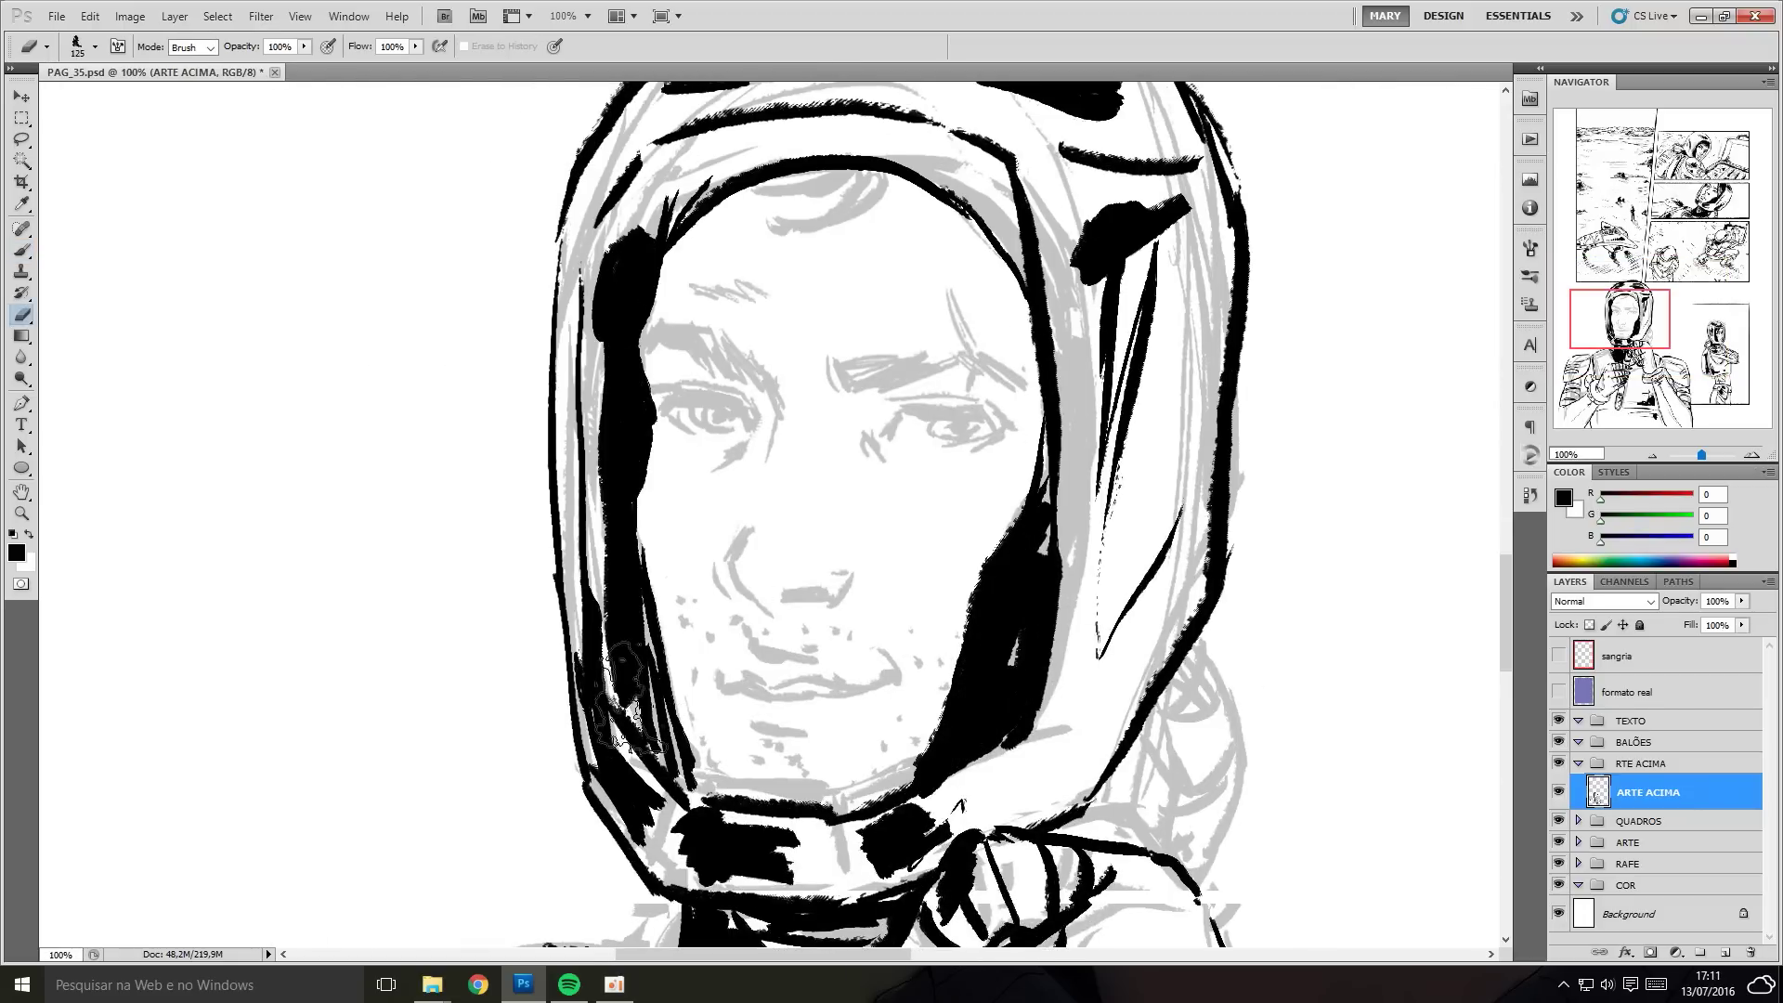
left_click_drag(618, 697, 715, 790)
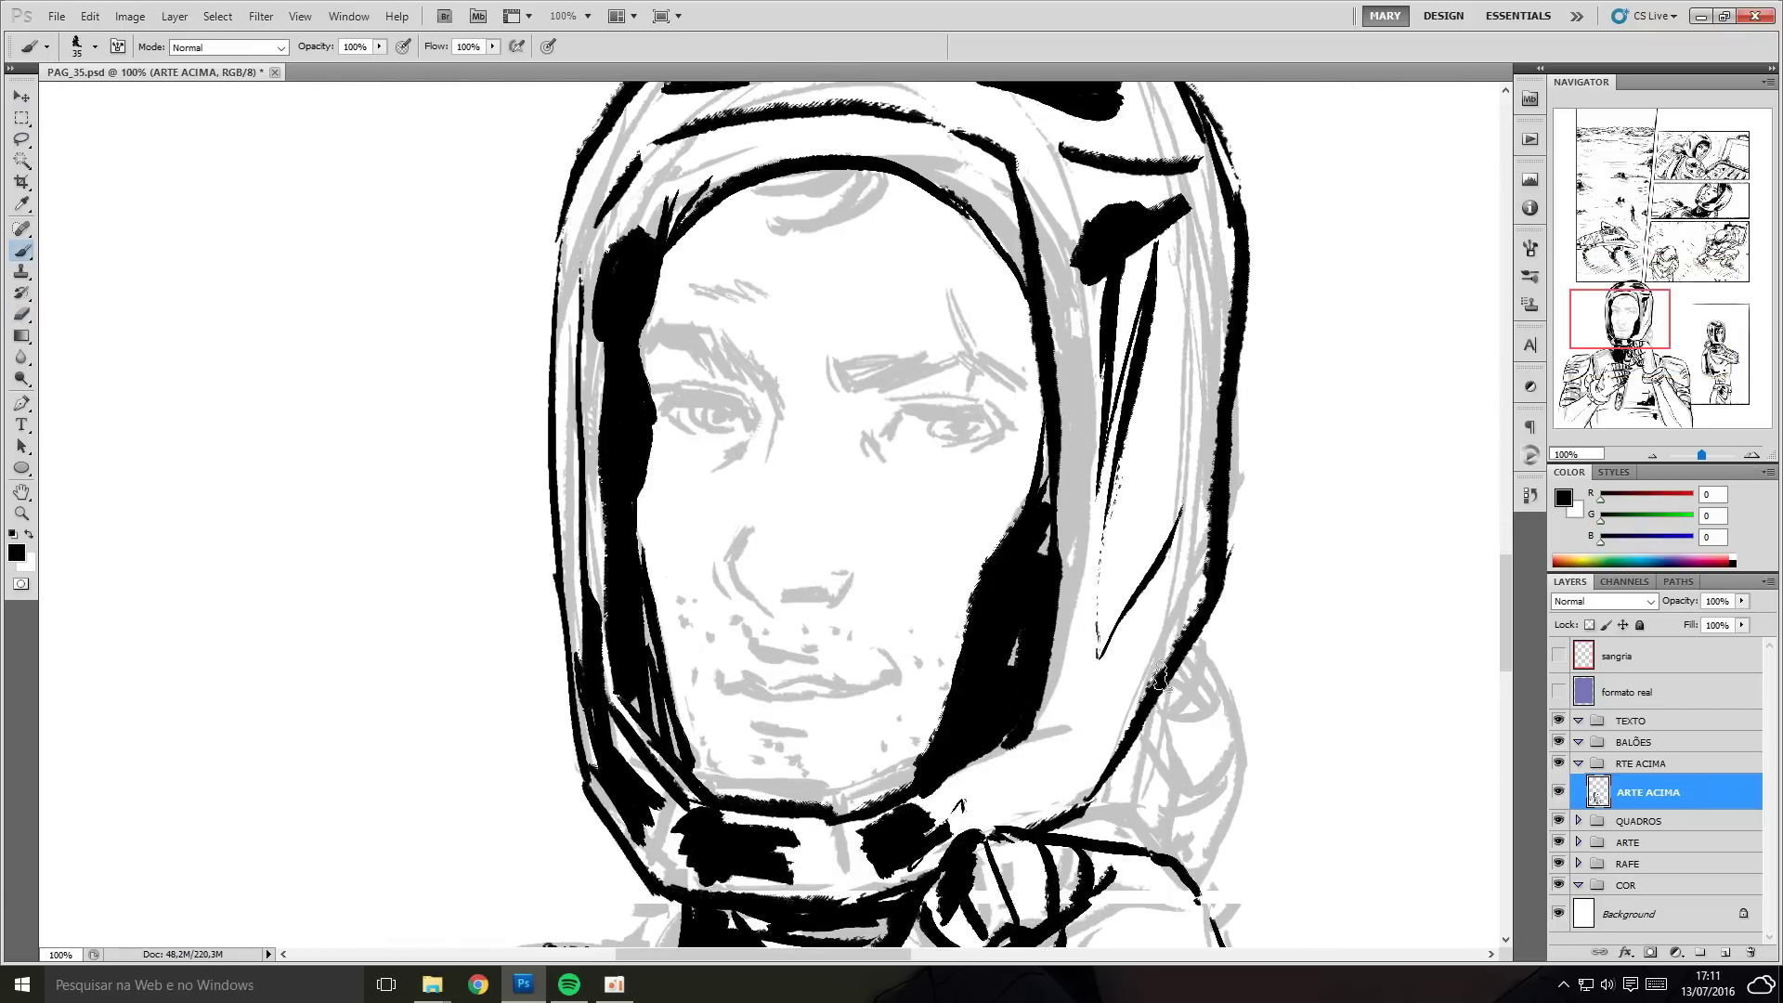
Ink the helmet's left edge, the top of the hood and hair strands over the forehead.
left_click_drag(595, 260, 590, 594)
mouse_move(654, 228)
left_mouse_down()
mouse_move(743, 121)
mouse_move(1022, 251)
left_mouse_up()
left_click_drag(836, 130, 1022, 265)
mouse_move(771, 214)
left_mouse_down()
mouse_move(892, 177)
mouse_move(827, 228)
left_mouse_up()
left_click_drag(813, 200, 757, 274)
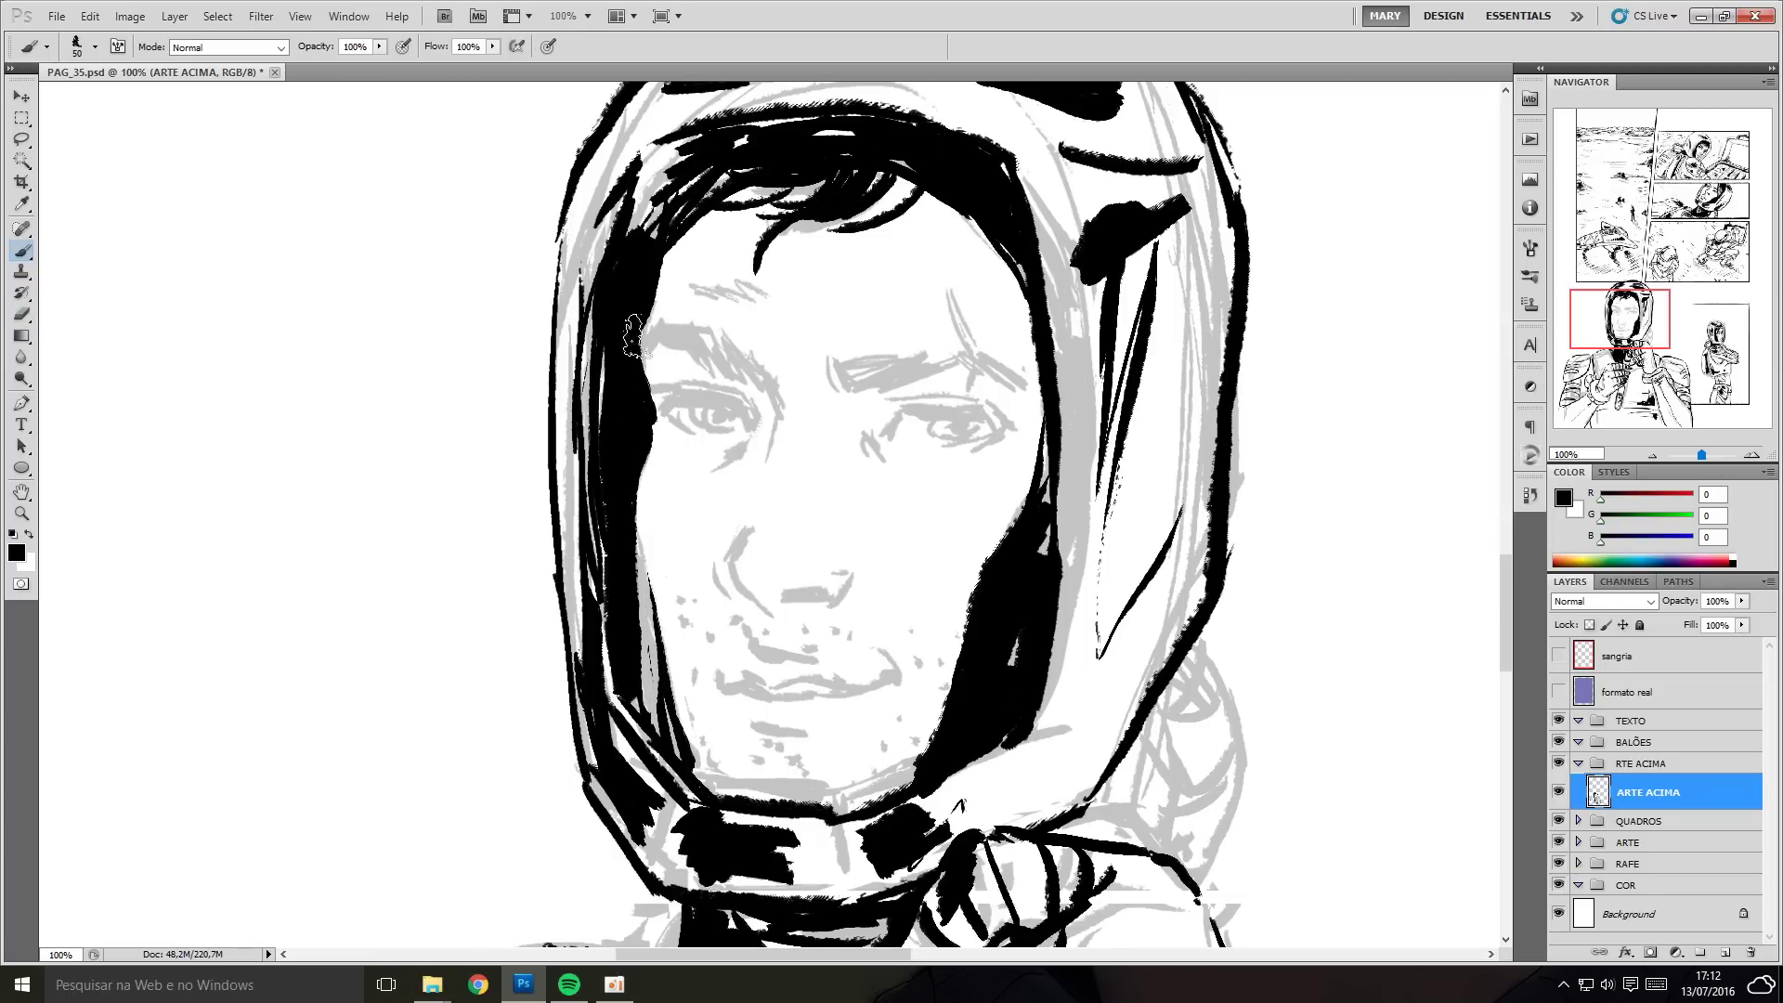
left_click_drag(632, 501, 654, 734)
key("ctrl+alt+z")
key("ctrl+alt+z")
key("ctrl+alt+z")
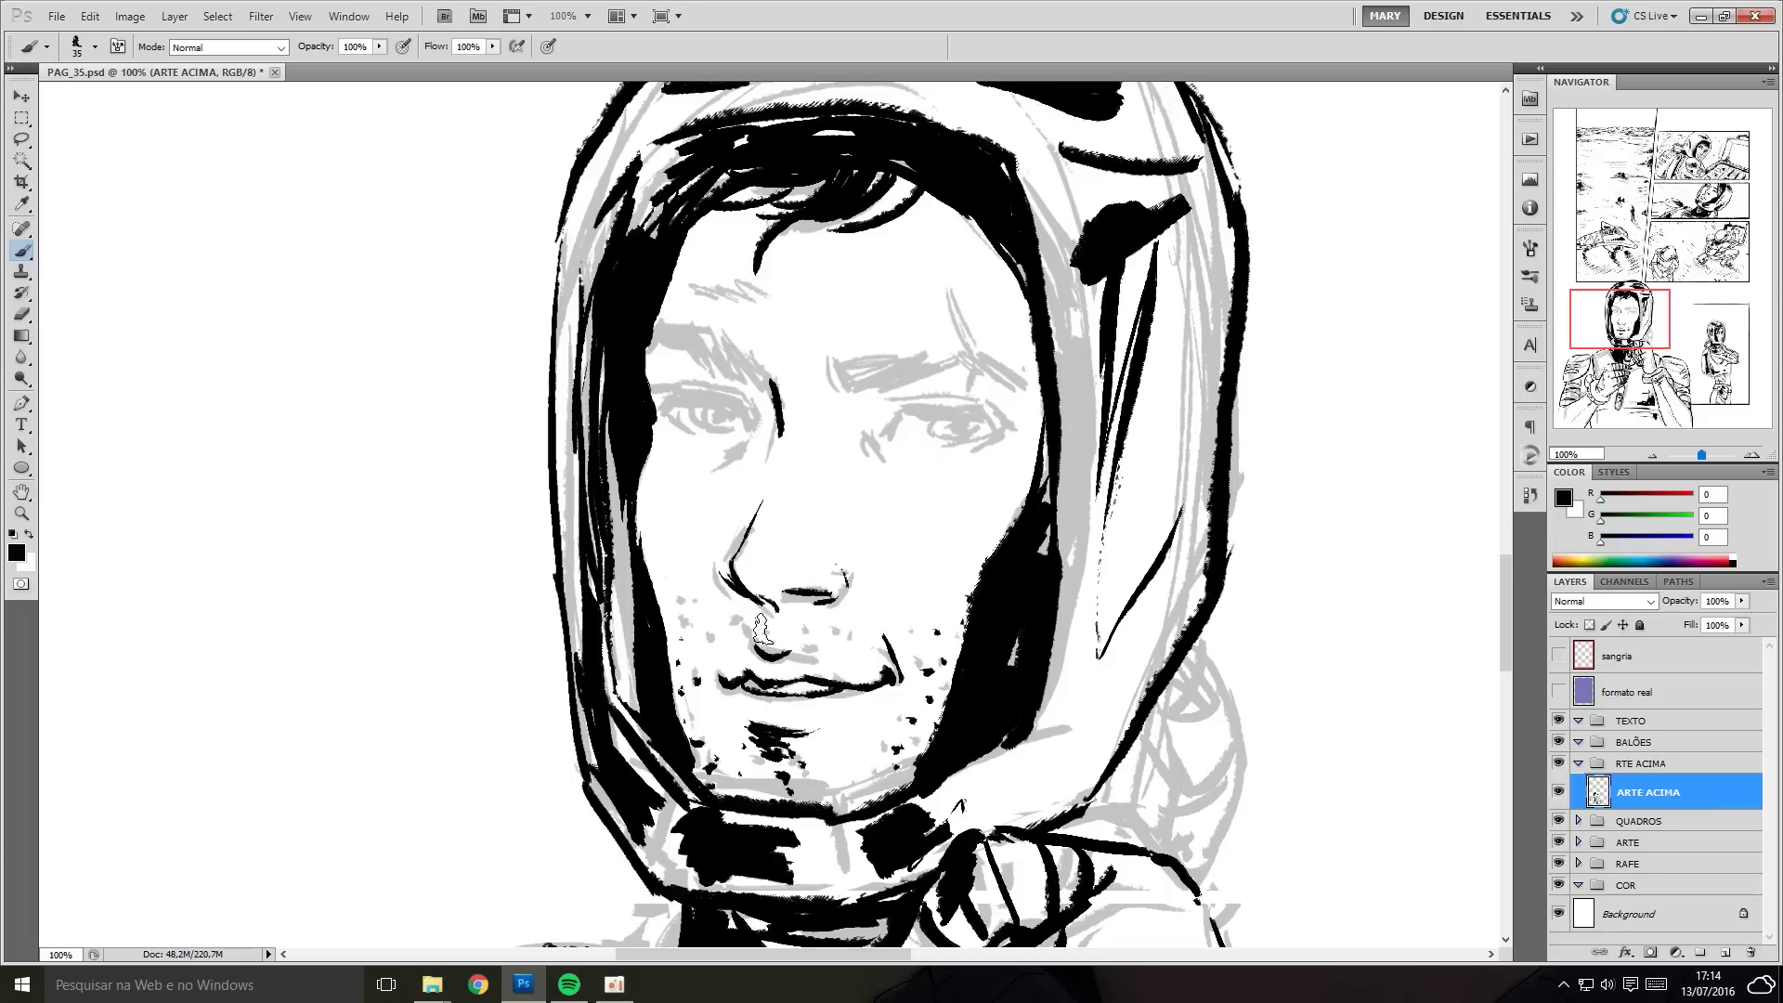
Ink heavy black eyebrows and a crease line on the astronaut's face.
key("ctrl+plus")
mouse_move(938, 383)
left_mouse_down()
mouse_move(678, 432)
mouse_move(1063, 457)
left_mouse_up()
left_click_drag(891, 386, 651, 446)
left_click_drag(915, 274, 957, 478)
left_click_drag(924, 306, 1202, 307)
left_click_drag(623, 321, 822, 432)
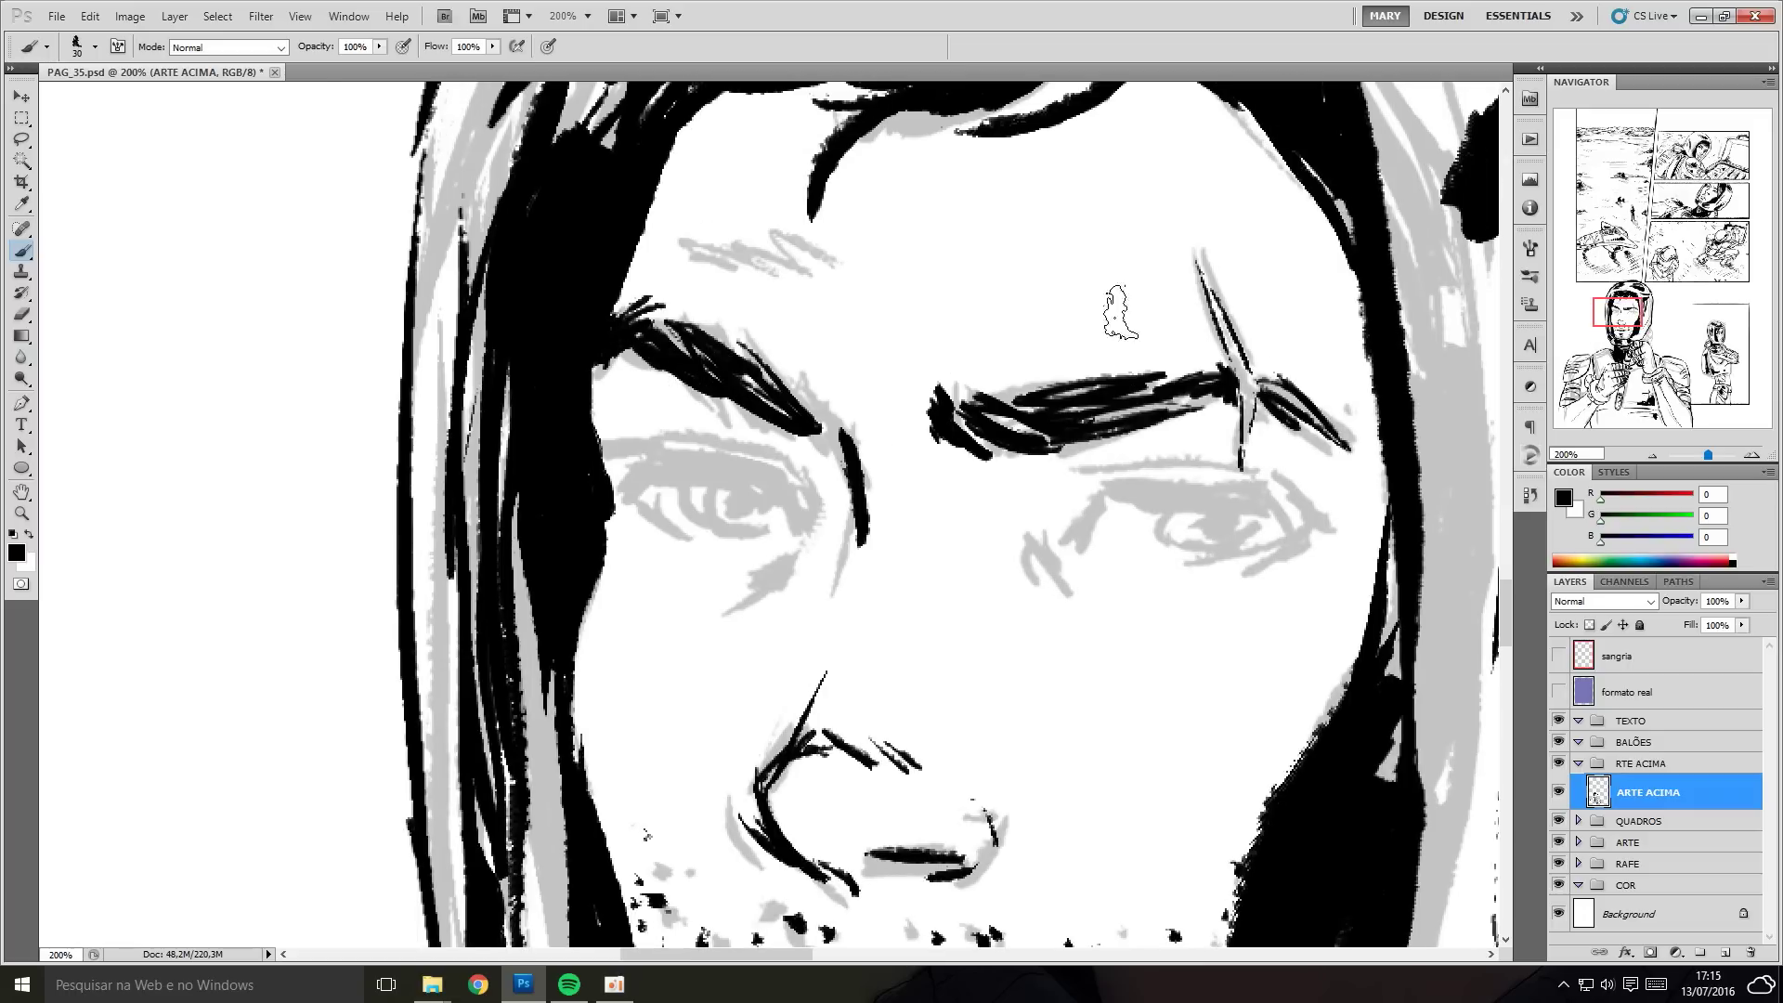
left_click_drag(1170, 343, 1310, 409)
Ink both eyes' lids and corners.
left_click_drag(1207, 418, 1115, 279)
mouse_move(706, 380)
left_mouse_down()
mouse_move(544, 357)
mouse_move(627, 394)
left_mouse_up()
left_click_drag(747, 386, 669, 422)
left_click_drag(557, 334, 525, 371)
mouse_move(994, 399)
left_mouse_down()
mouse_move(1142, 357)
mouse_move(1189, 385)
left_mouse_up()
left_click_drag(938, 400, 979, 446)
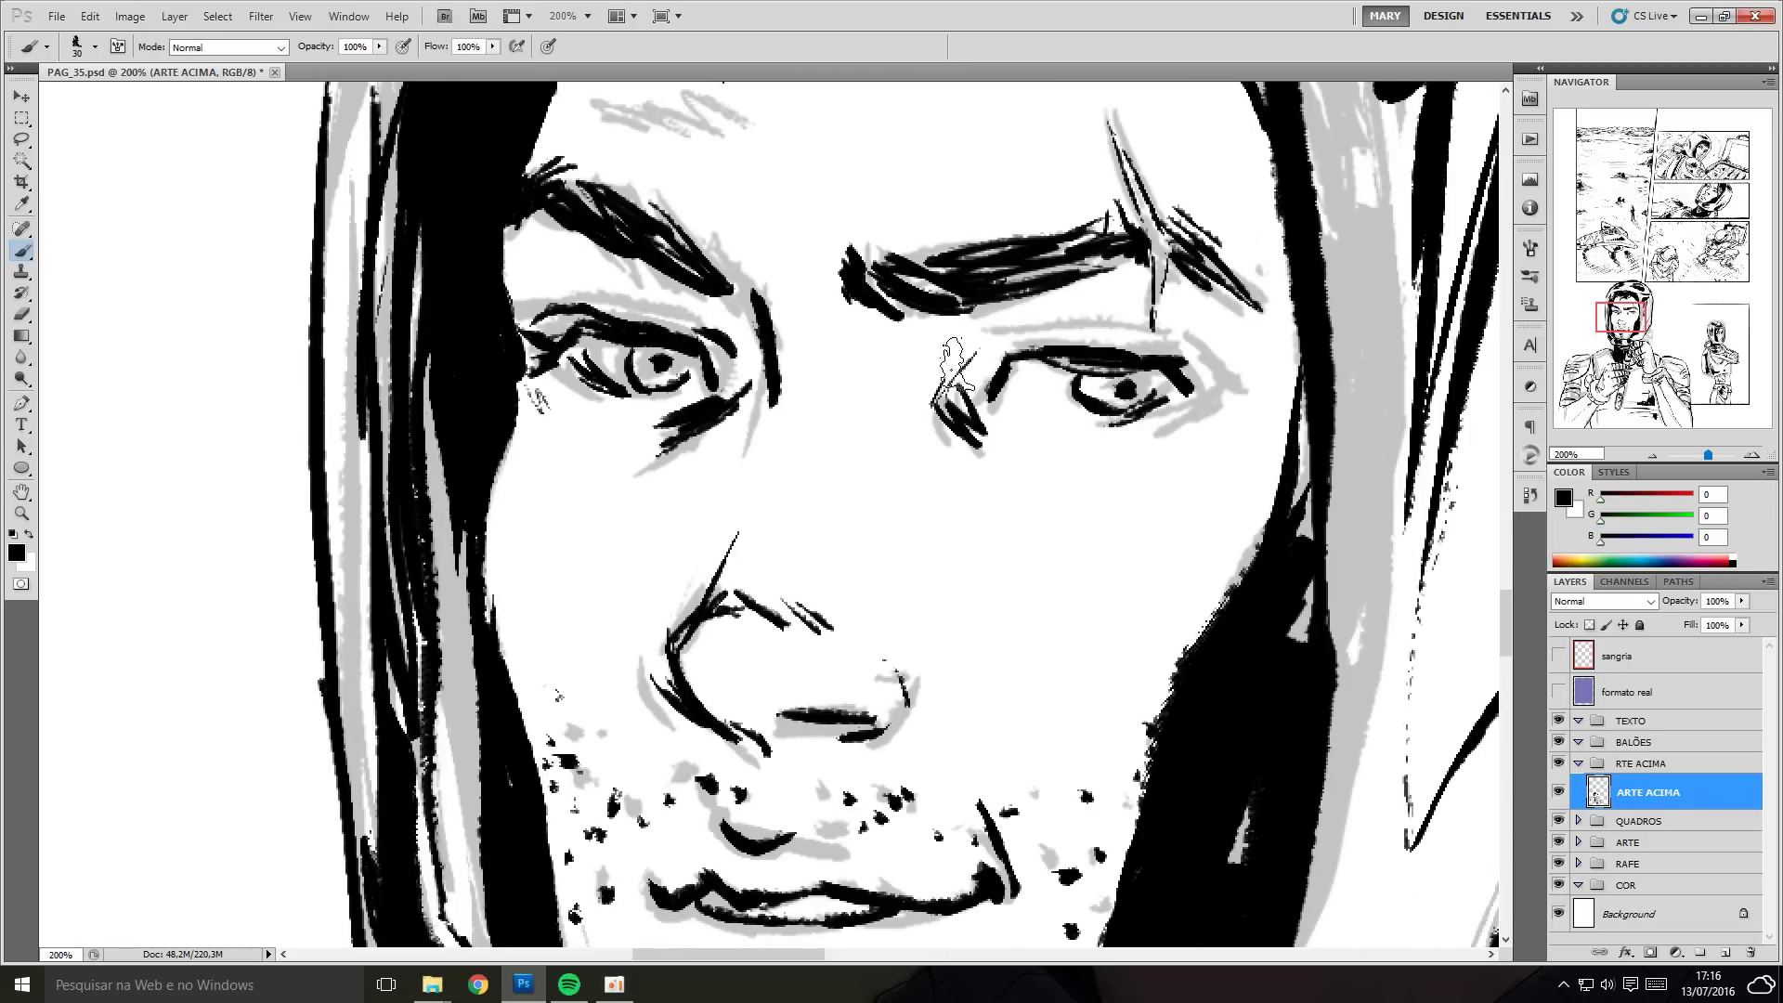
Free Transform the right eye slightly left, enlarge the brush and zoom out to the page.
key("ctrl+t")
left_click_drag(1068, 390, 1045, 390)
key("Return")
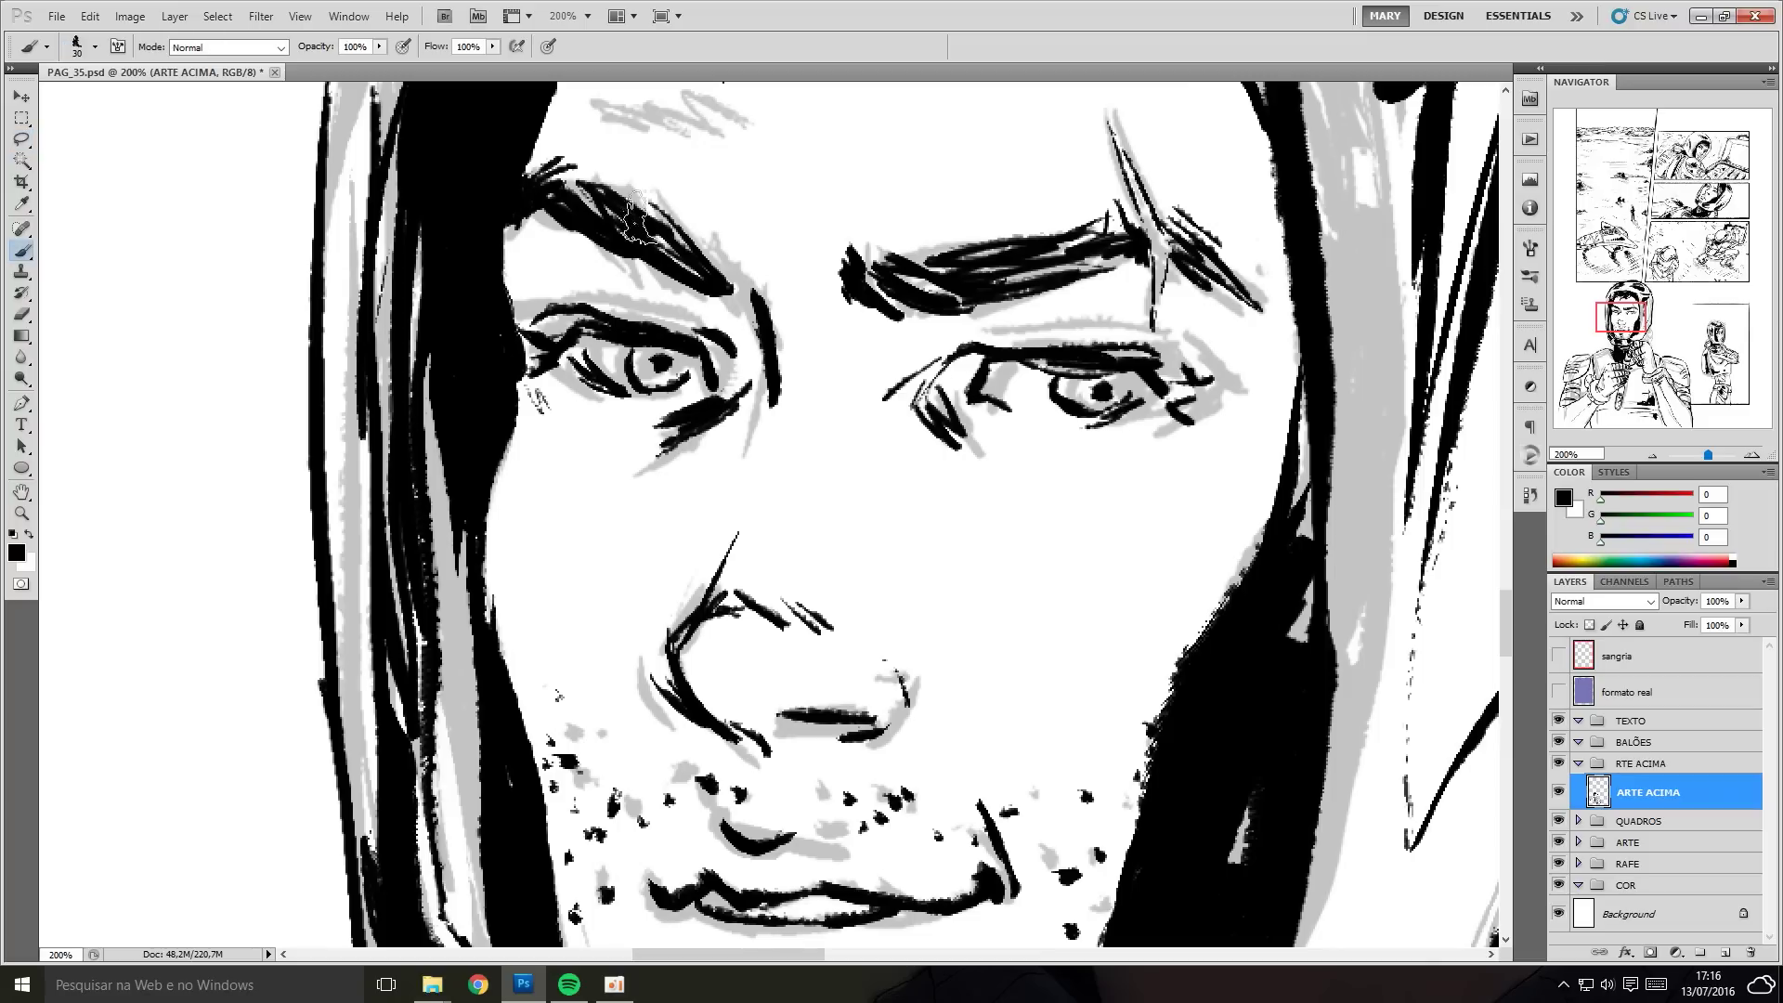
key("ctrl+minus")
key("bracketright")
key("bracketright")
mouse_move(1179, 715)
left_mouse_down()
mouse_move(1105, 613)
mouse_move(1106, 706)
left_mouse_up()
key("ctrl+minus")
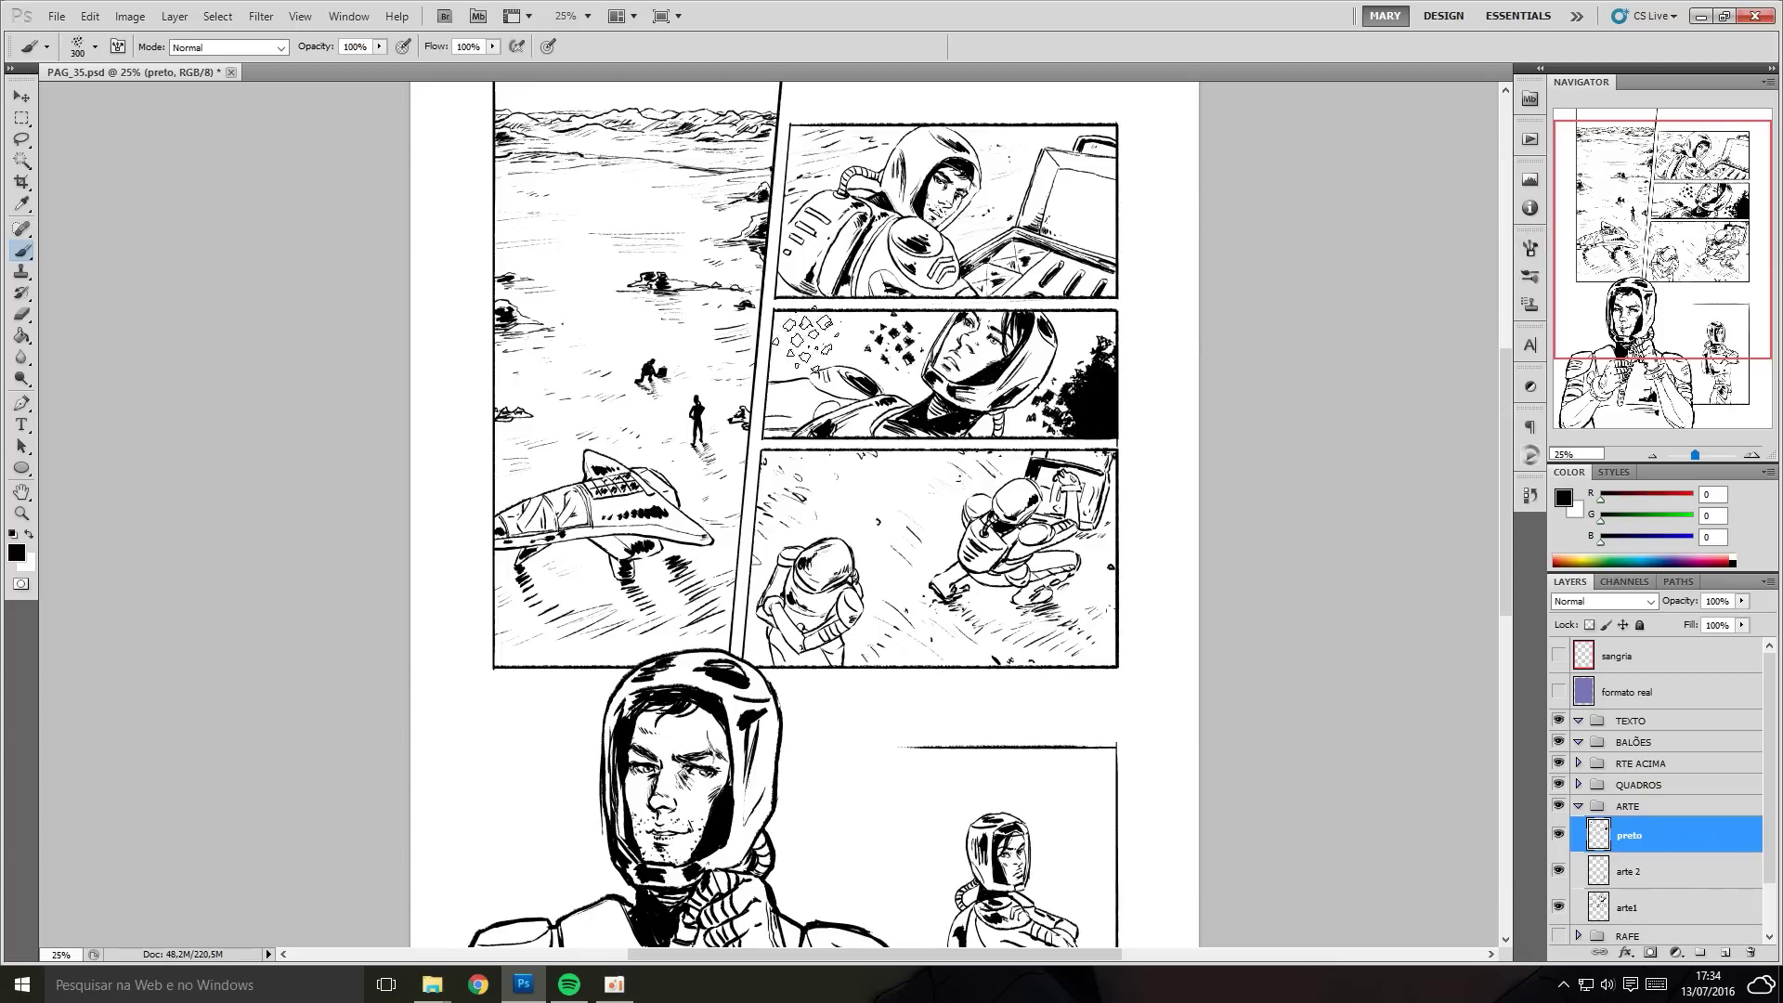
Spatter black debris marks under the spaceship and in the lower-right panel.
key("ctrl+d")
key("b")
left_click_drag(520, 571, 687, 586)
left_click_drag(557, 608, 715, 631)
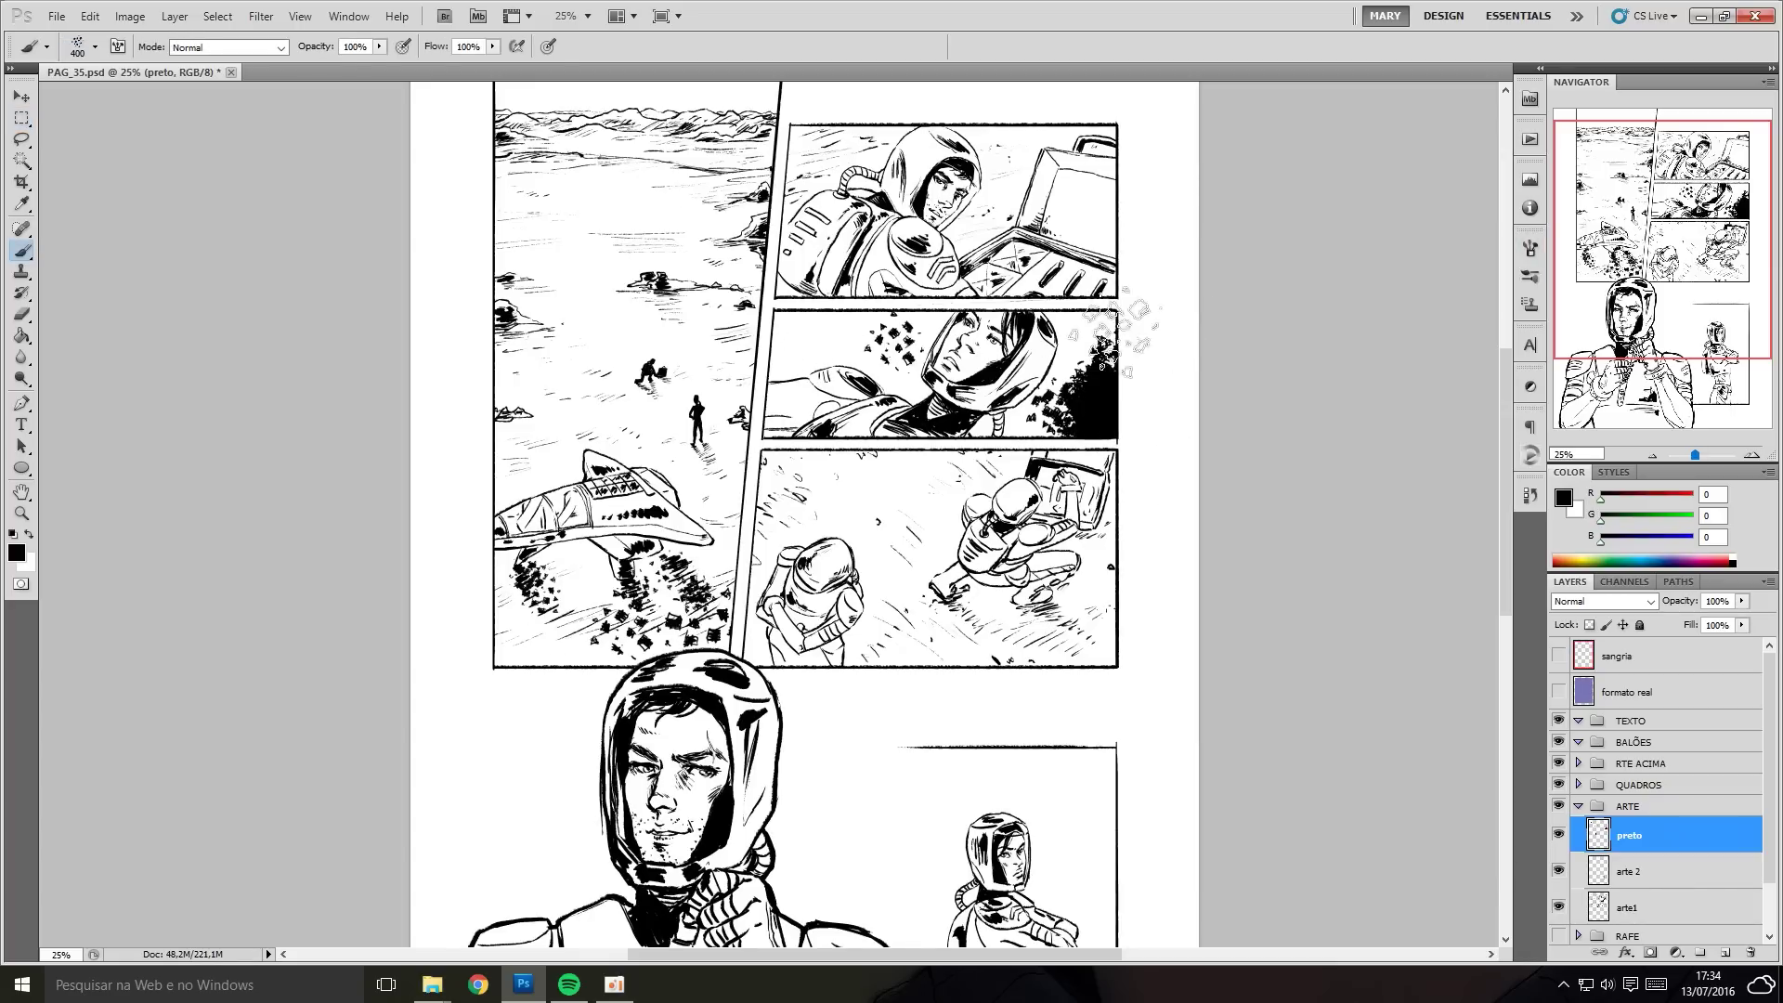
mouse_move(1096, 646)
left_mouse_down()
mouse_move(966, 618)
mouse_move(1003, 641)
left_mouse_up()
mouse_move(799, 632)
left_mouse_down()
mouse_move(845, 660)
mouse_move(1030, 678)
left_mouse_up()
Erase stray marks spilling past the panel border, then return to the brush.
key("e")
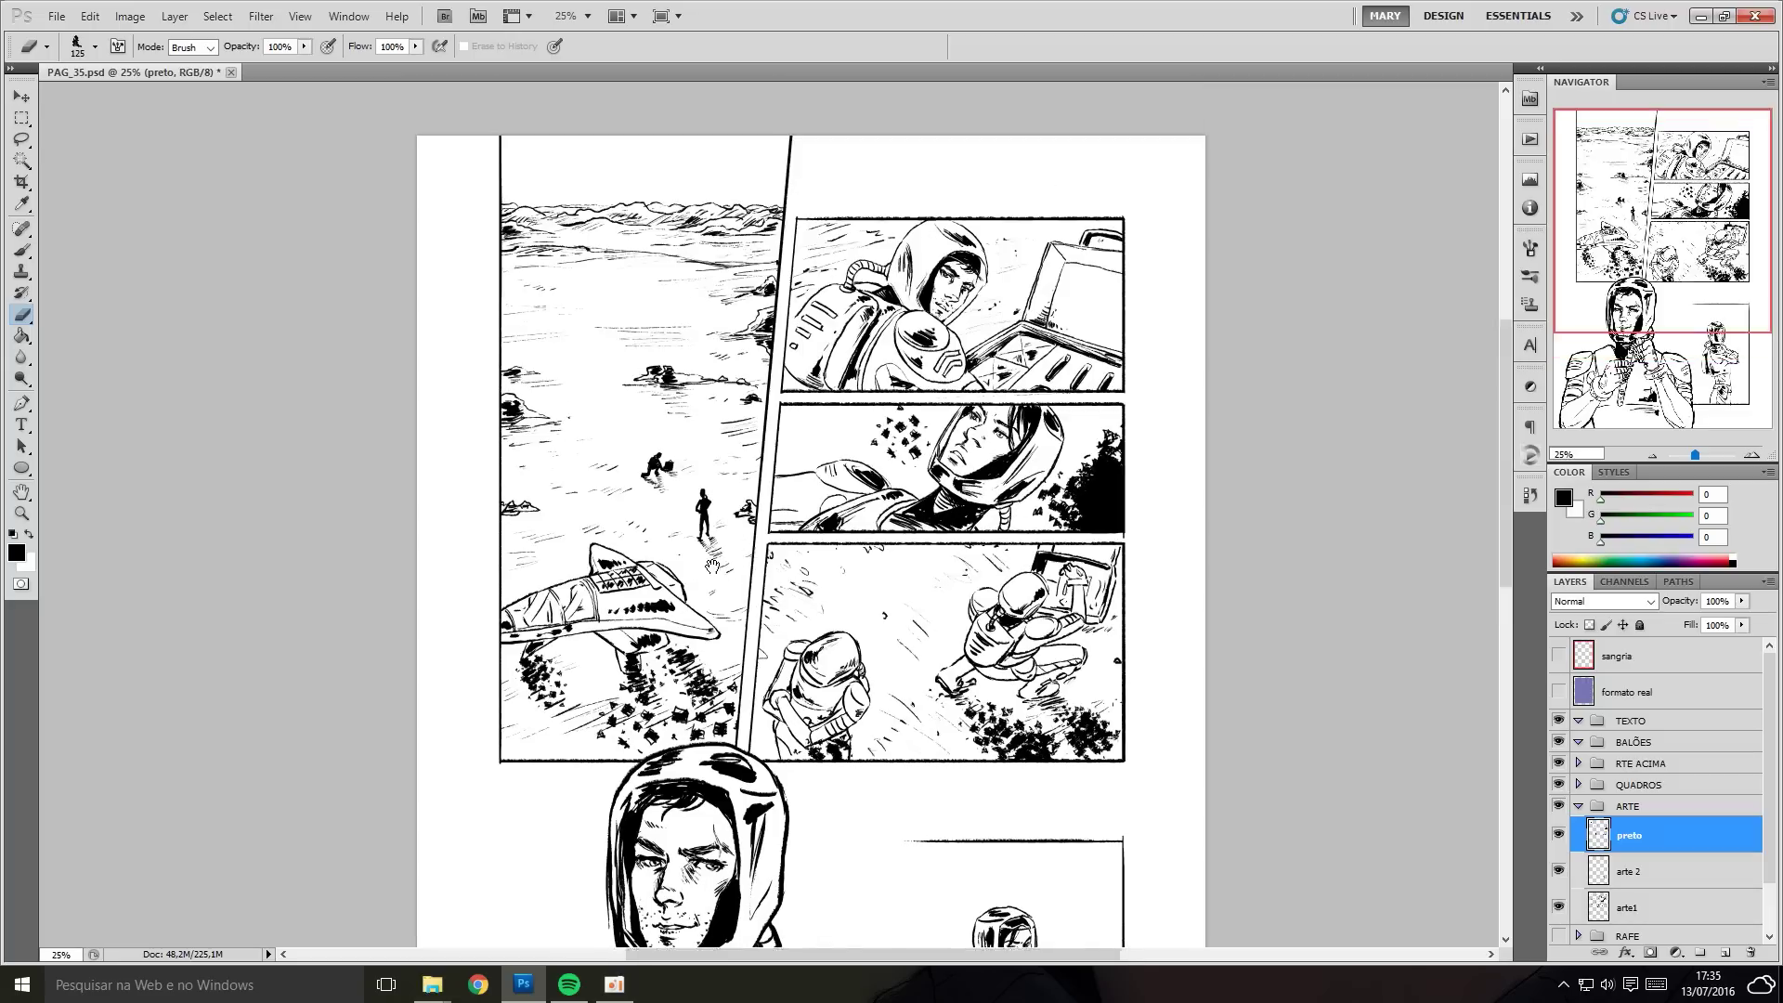
scroll(897, 487, "down", 5)
scroll(747, 603, "right", 2)
key("b")
scroll(982, 418, "up", 5)
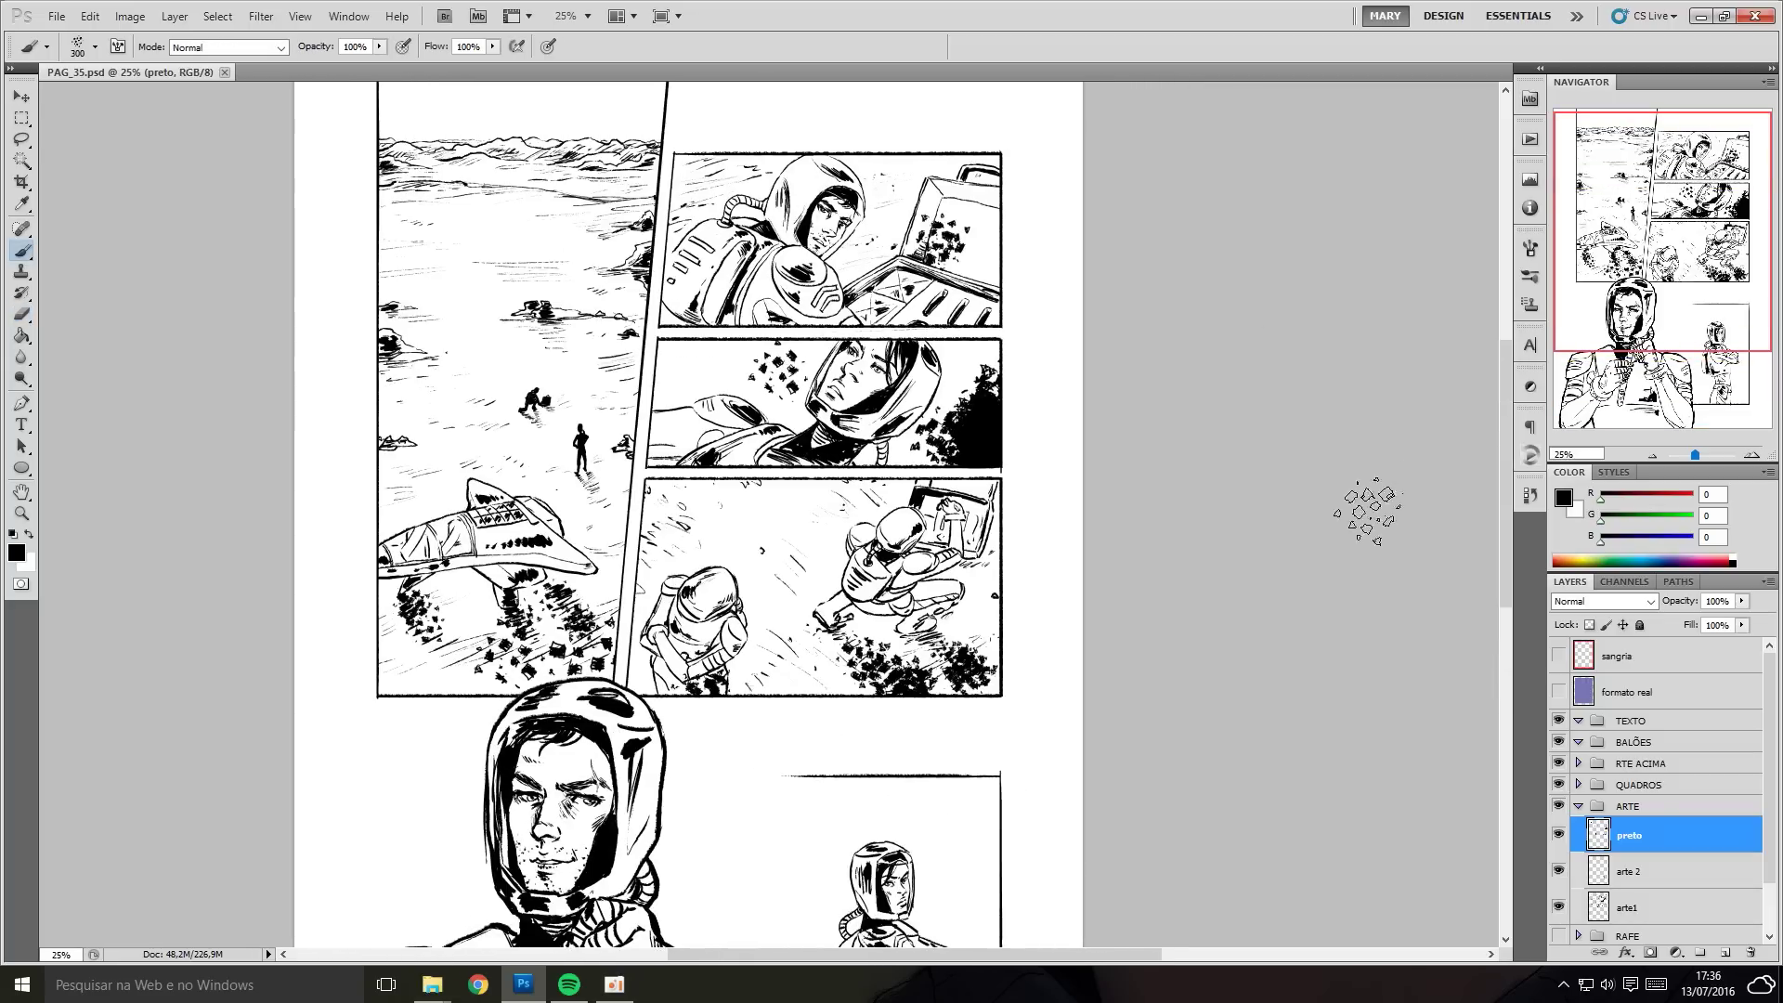
mouse_move(1505, 483)
left_mouse_down()
mouse_move(1502, 594)
mouse_move(1455, 518)
left_mouse_up()
Lasso the tall landscape panel and fill it with a dithered grey gradient.
scroll(706, 464, "up", 3)
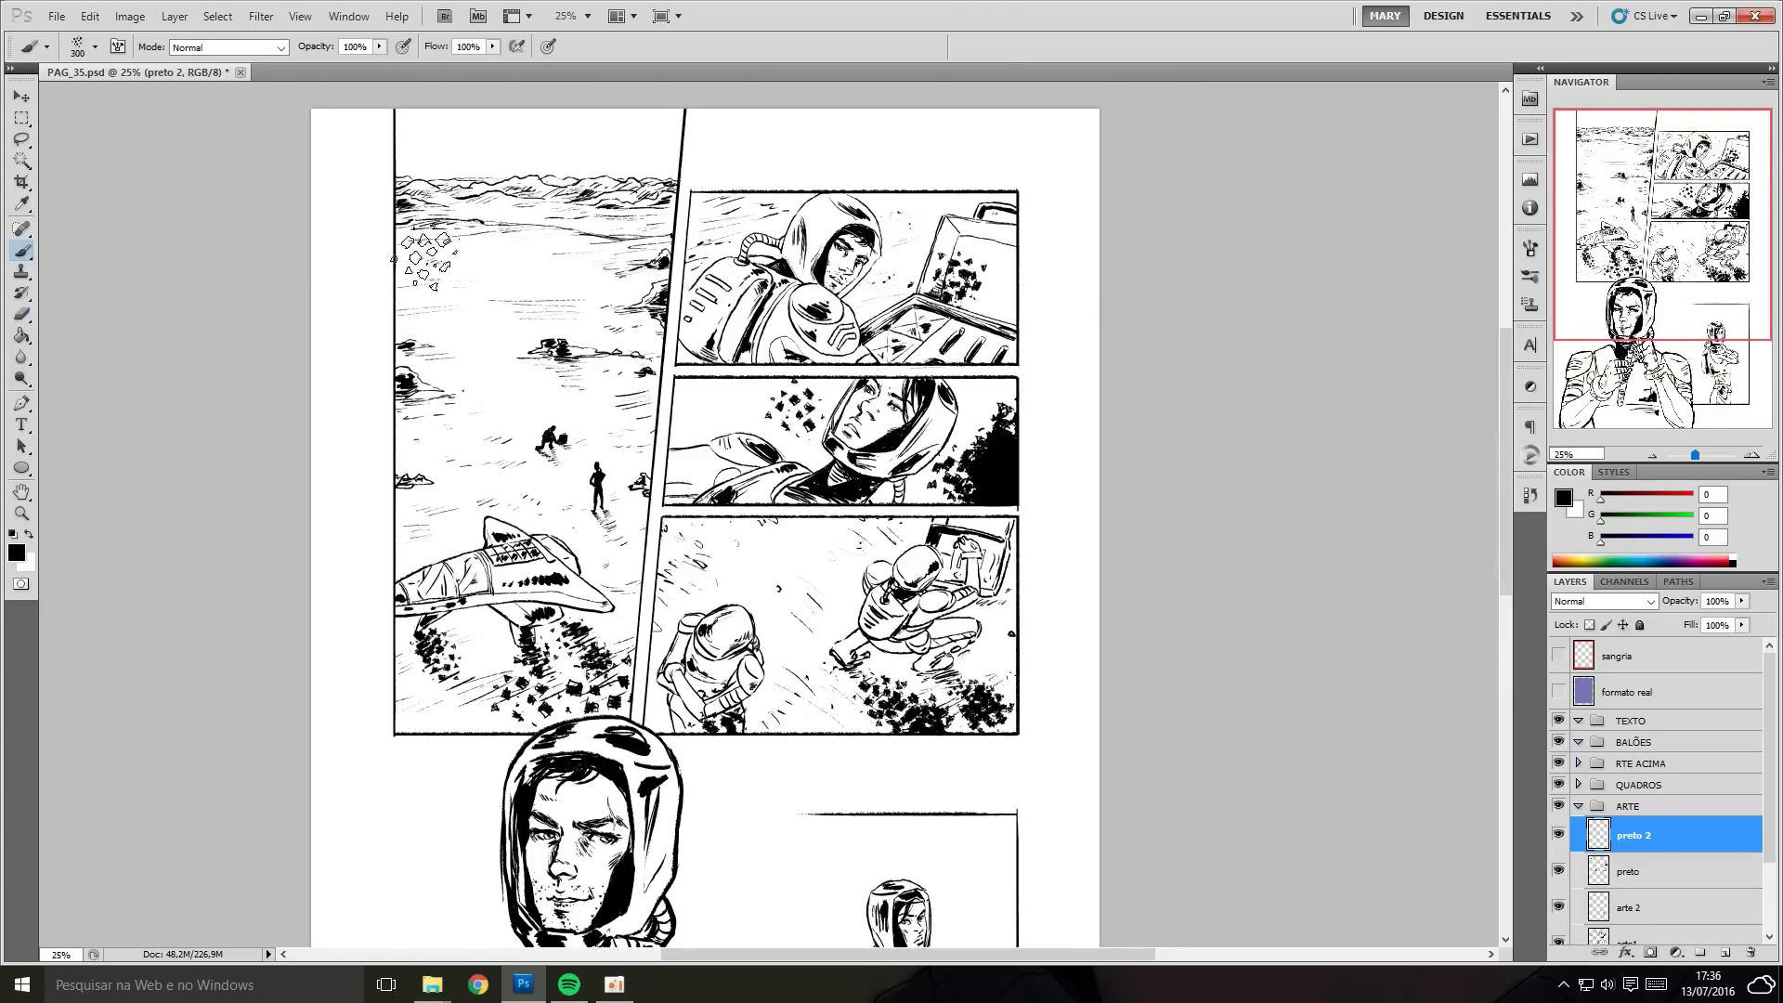
key("l")
left_click(388, 99)
left_click(693, 99)
double_click(388, 739)
key("g")
left_click_drag(529, 730, 530, 148)
key("ctrl+minus")
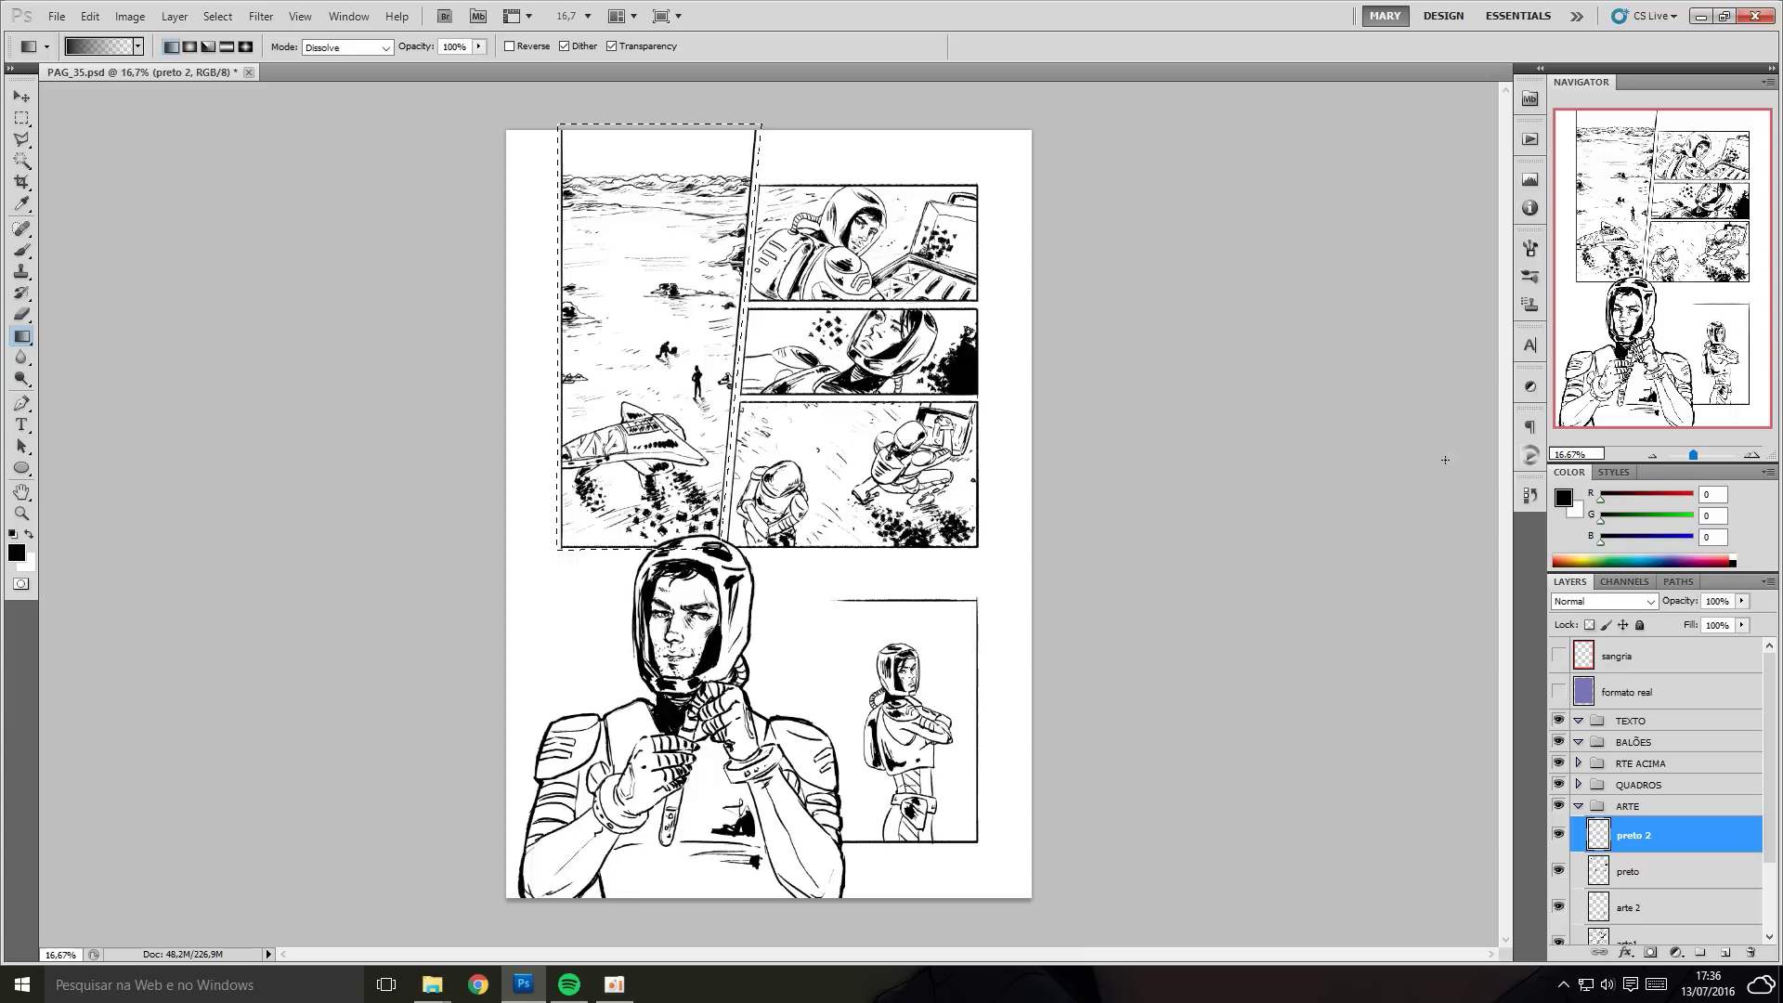
key("ctrl+d")
Lasso the second right-hand panel and lay a dithered gradient over the astronaut woman's panel.
key("l")
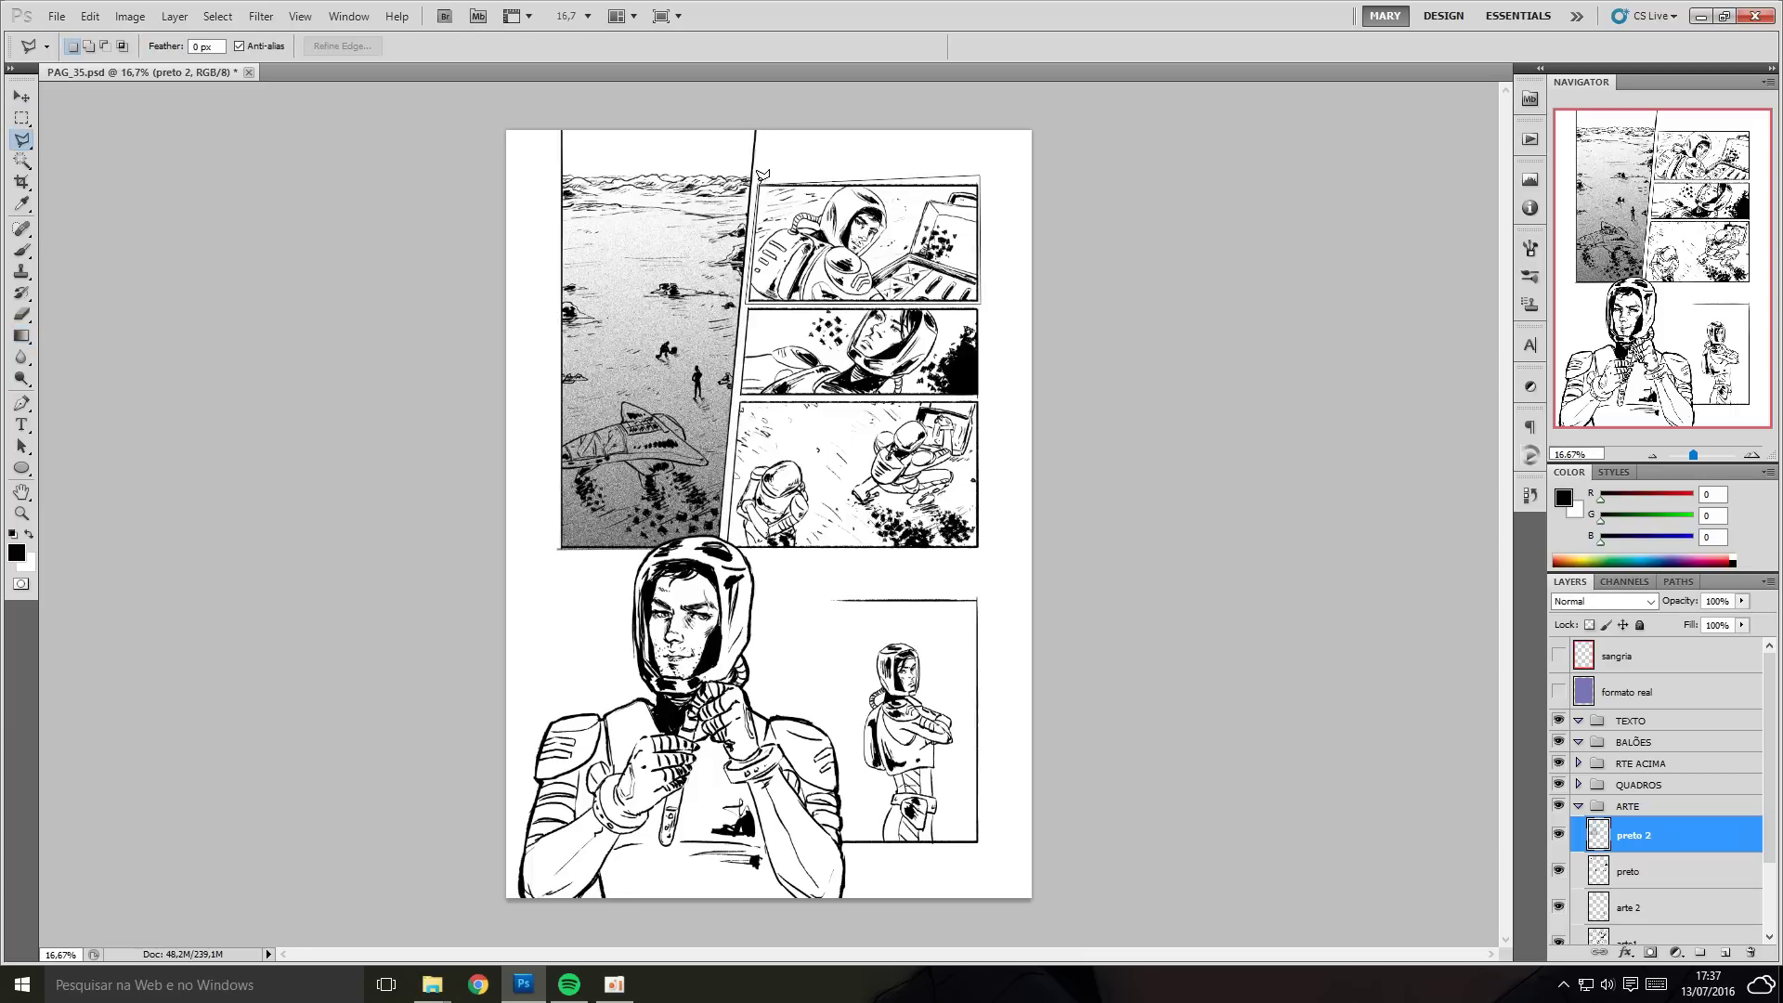
left_click(746, 306)
left_click(982, 305)
left_click(982, 399)
double_click(740, 399)
key("g")
left_click_drag(856, 329, 991, 407)
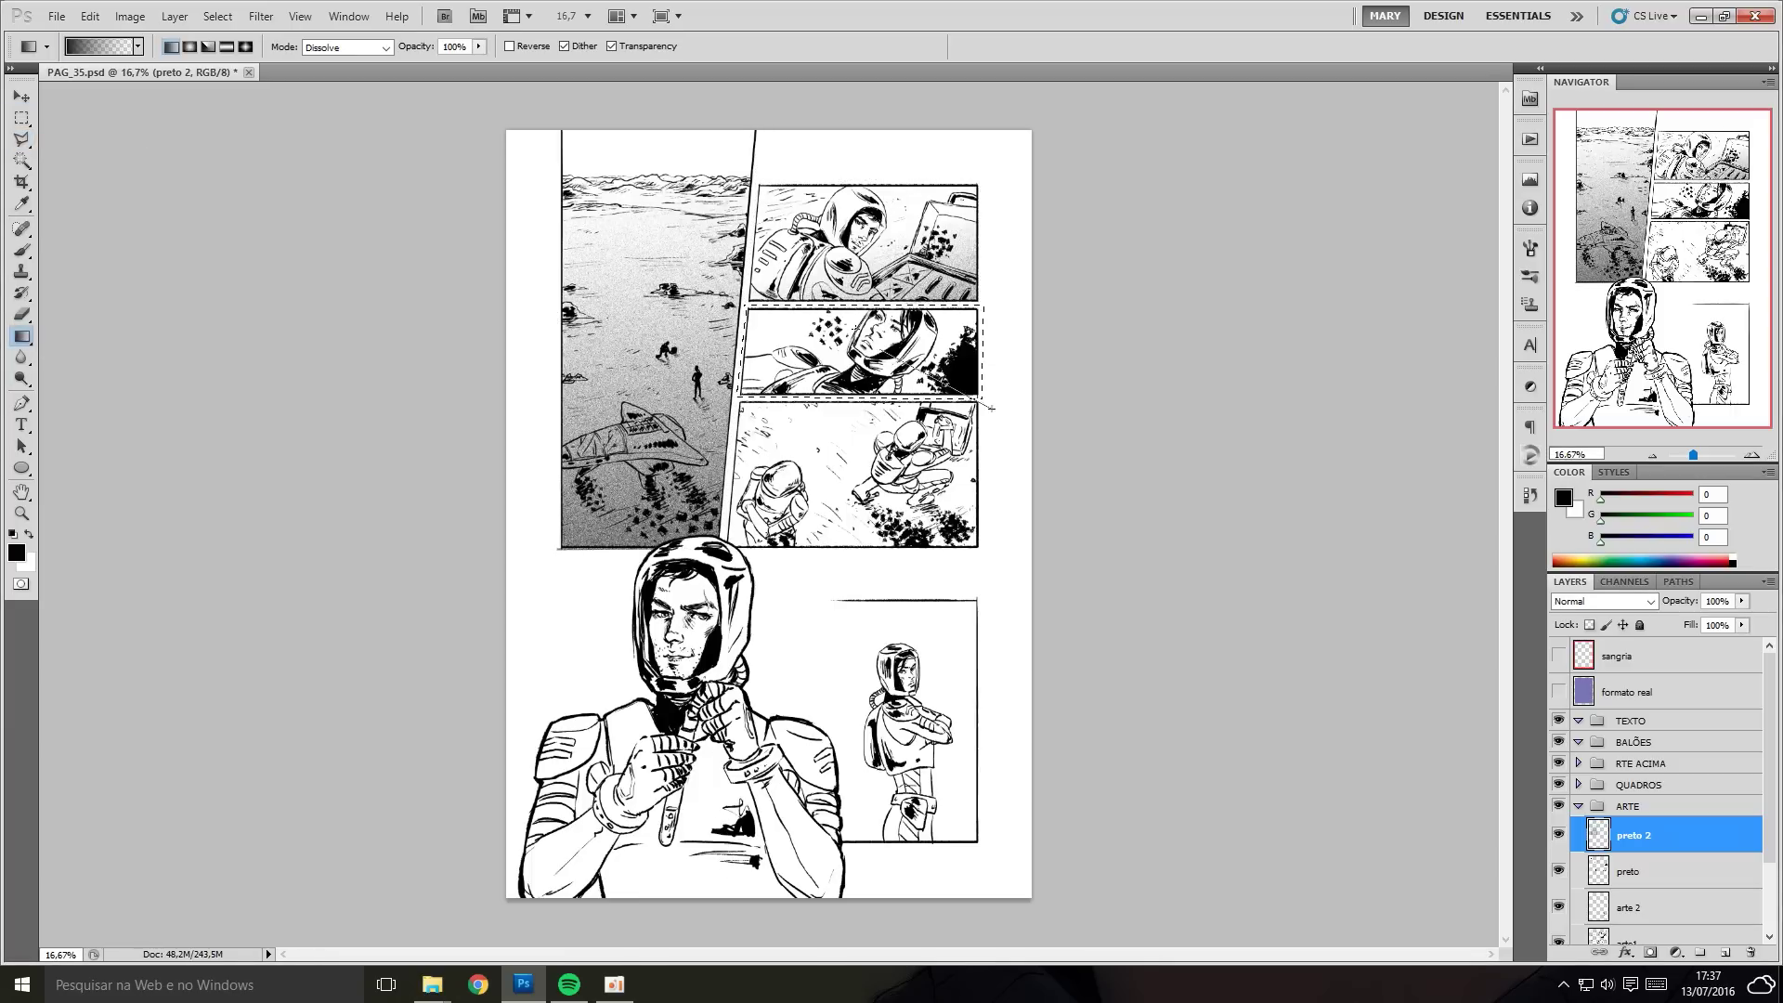
key("ctrl+z")
key("ctrl+plus")
key("ctrl+plus")
key("ctrl+plus")
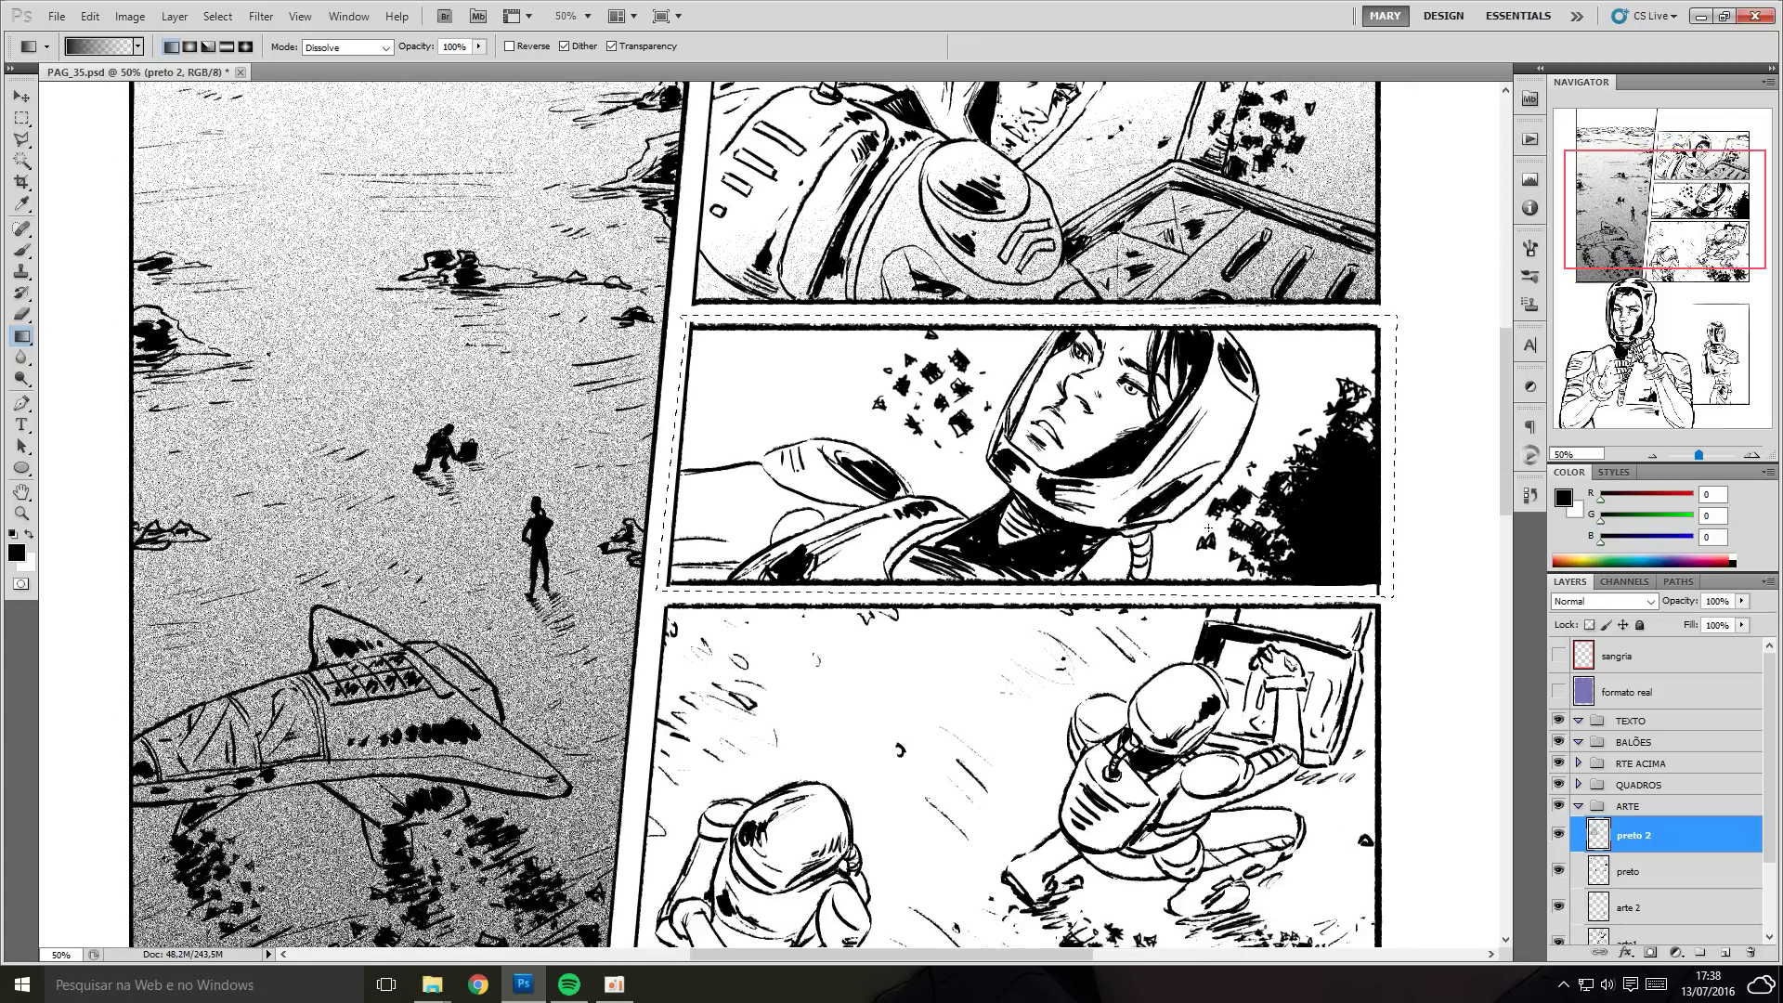
left_click_drag(1235, 416, 1058, 416)
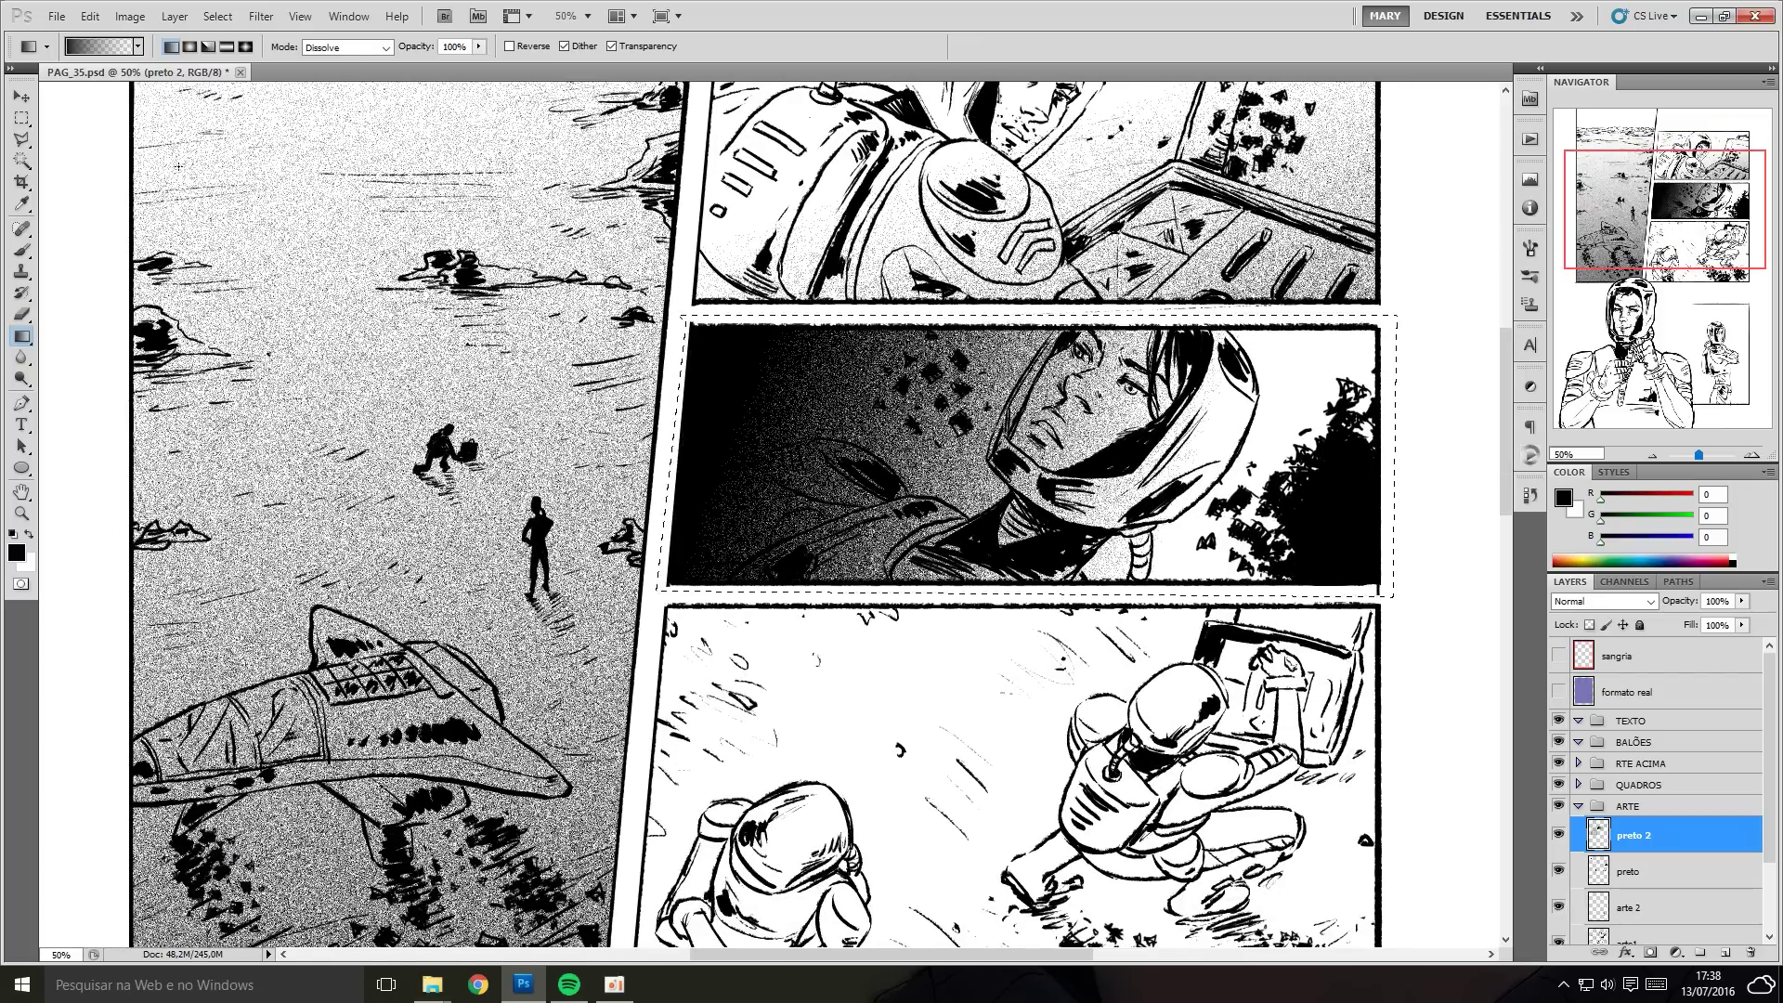
Deselect, erase parts of the panel tone and zoom out to 25 percent.
key("m")
left_click(1128, 246)
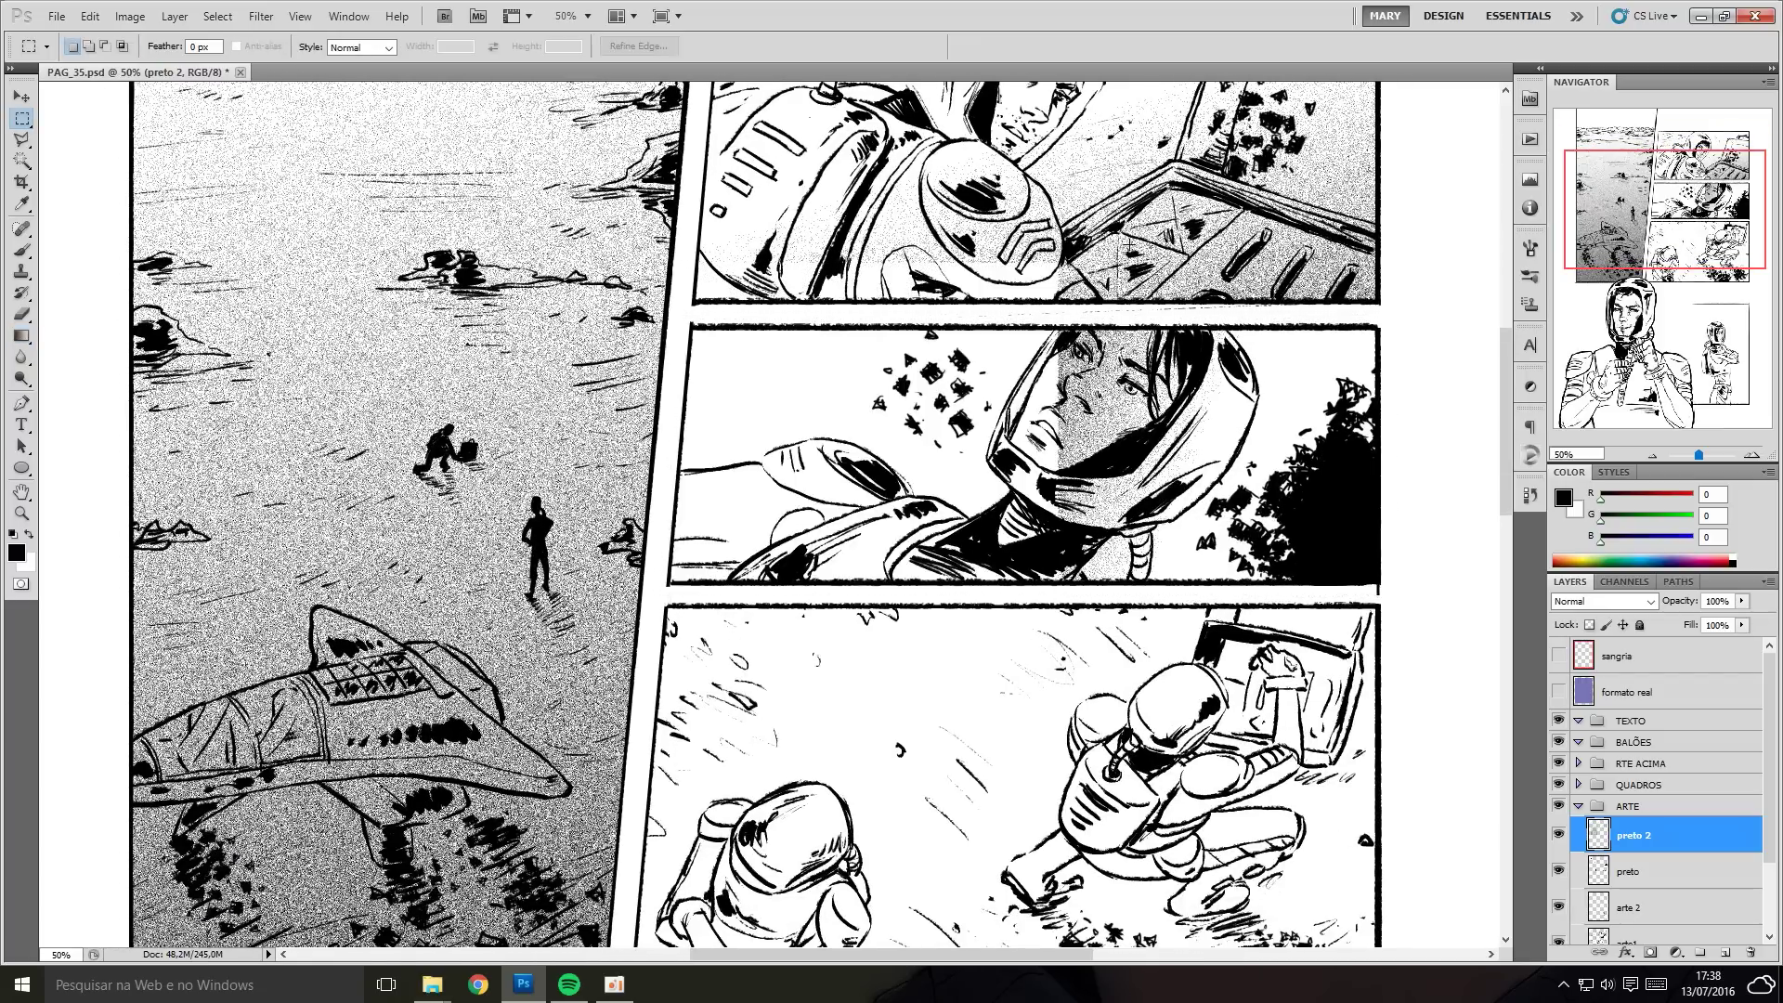
key("e")
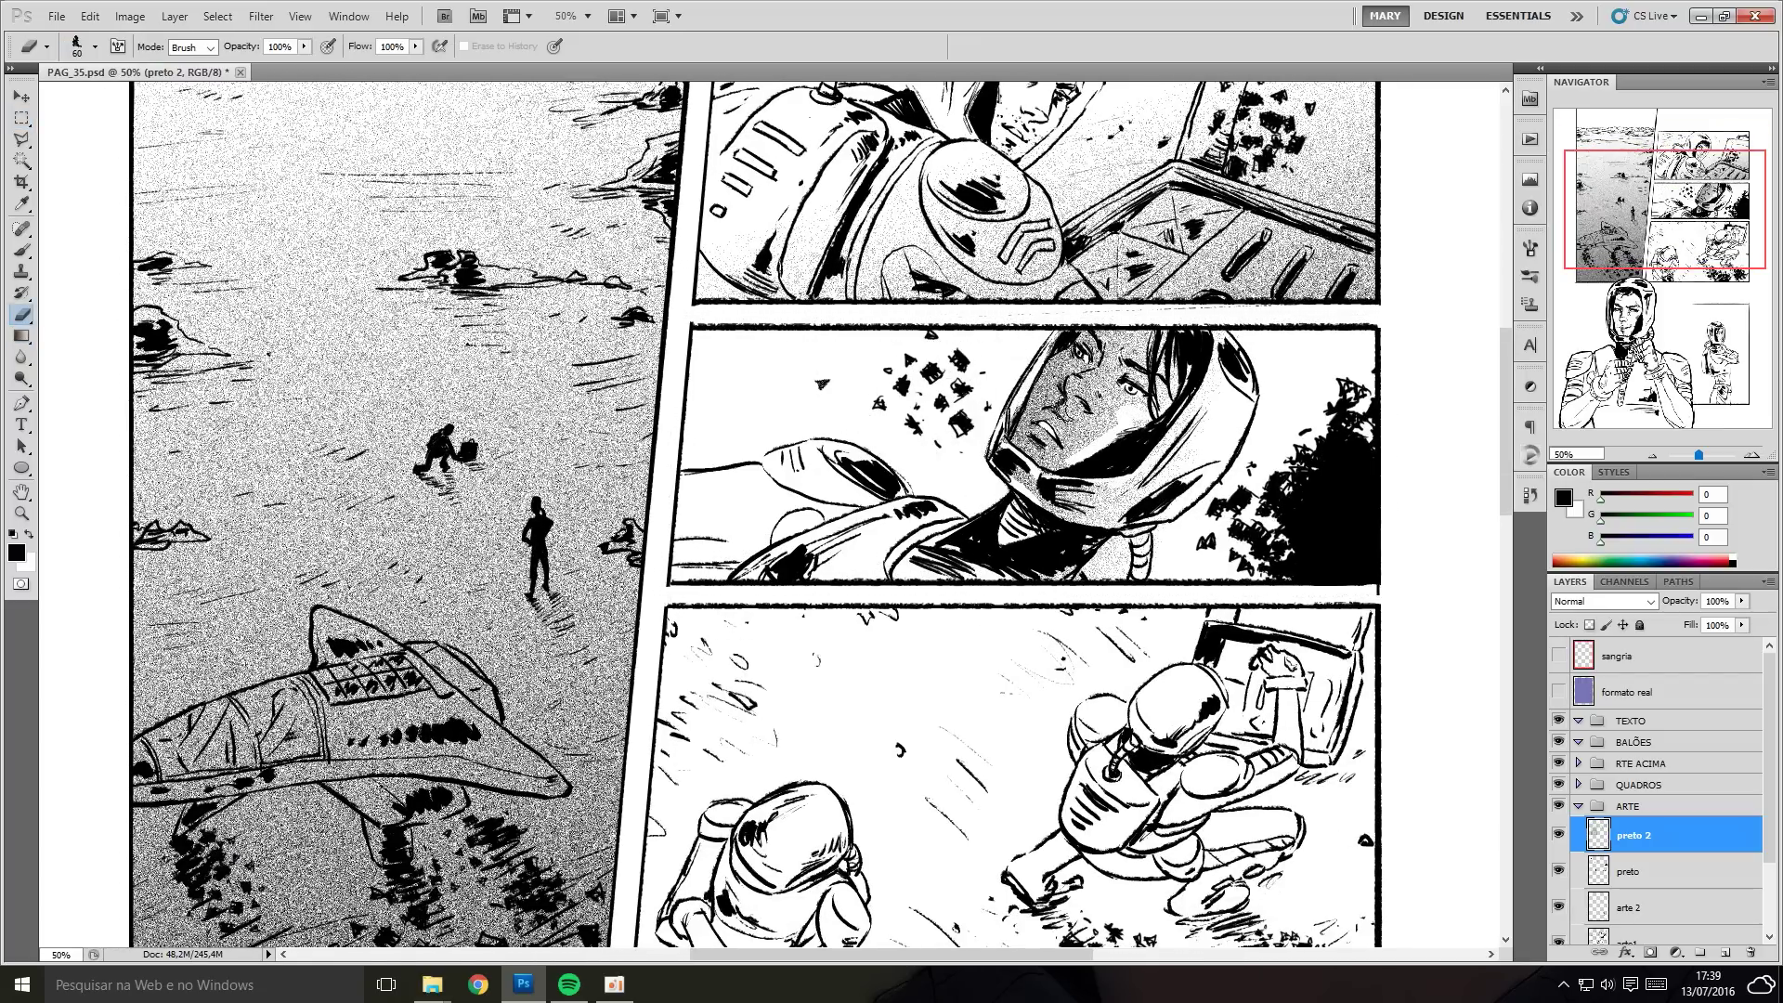
key("ctrl+minus")
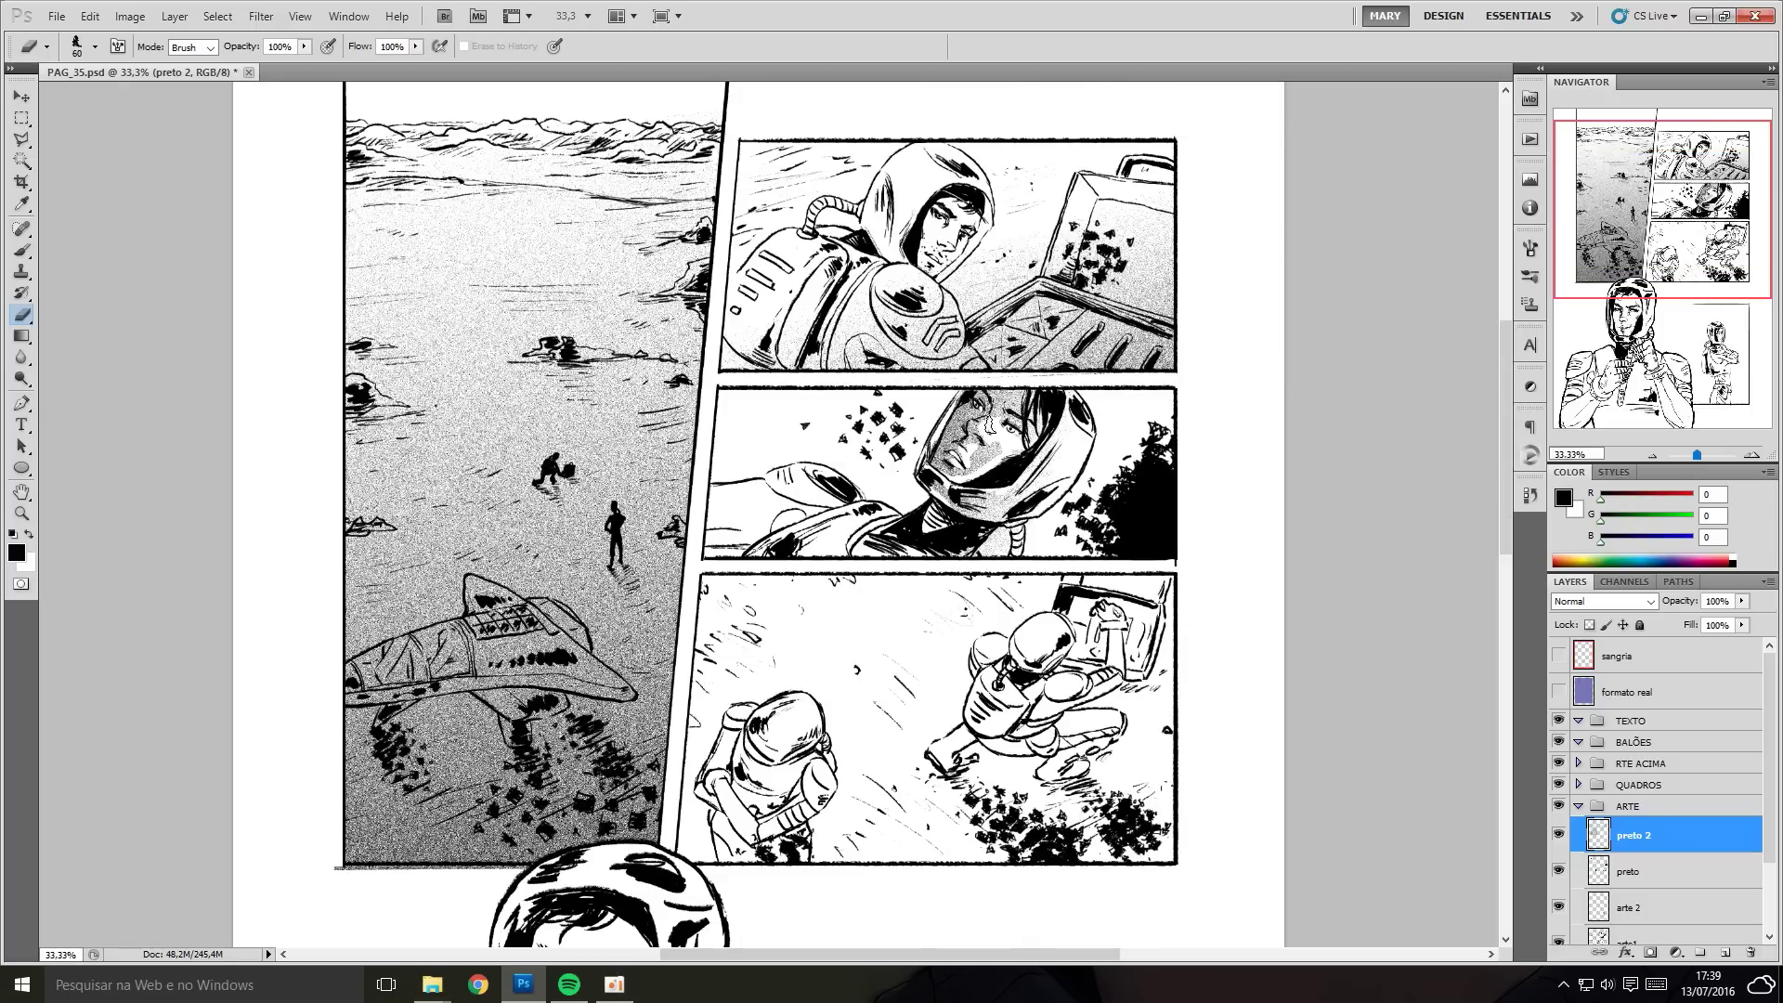
key("l")
scroll(1114, 650, "down", 2)
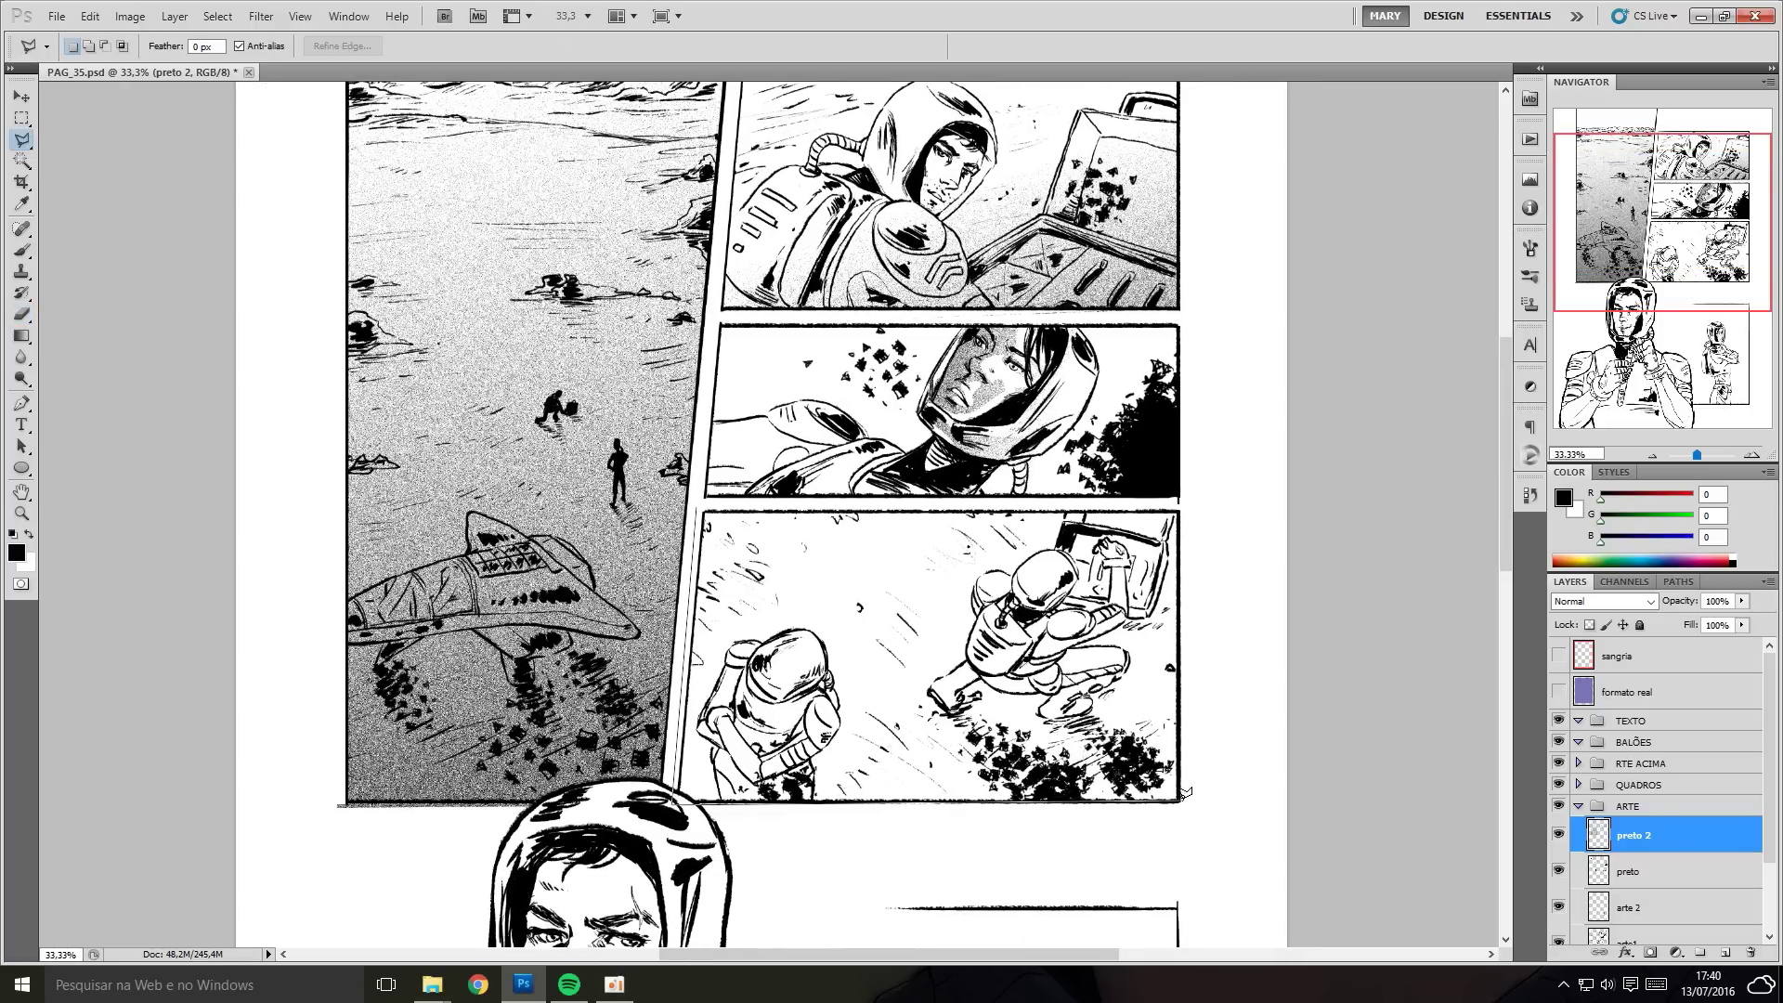
key("b")
key("ctrl+minus")
key("ctrl+minus")
Mask preto 2, hiding tone near the ship and painting white streaks across the landscape ground.
left_click(1752, 456)
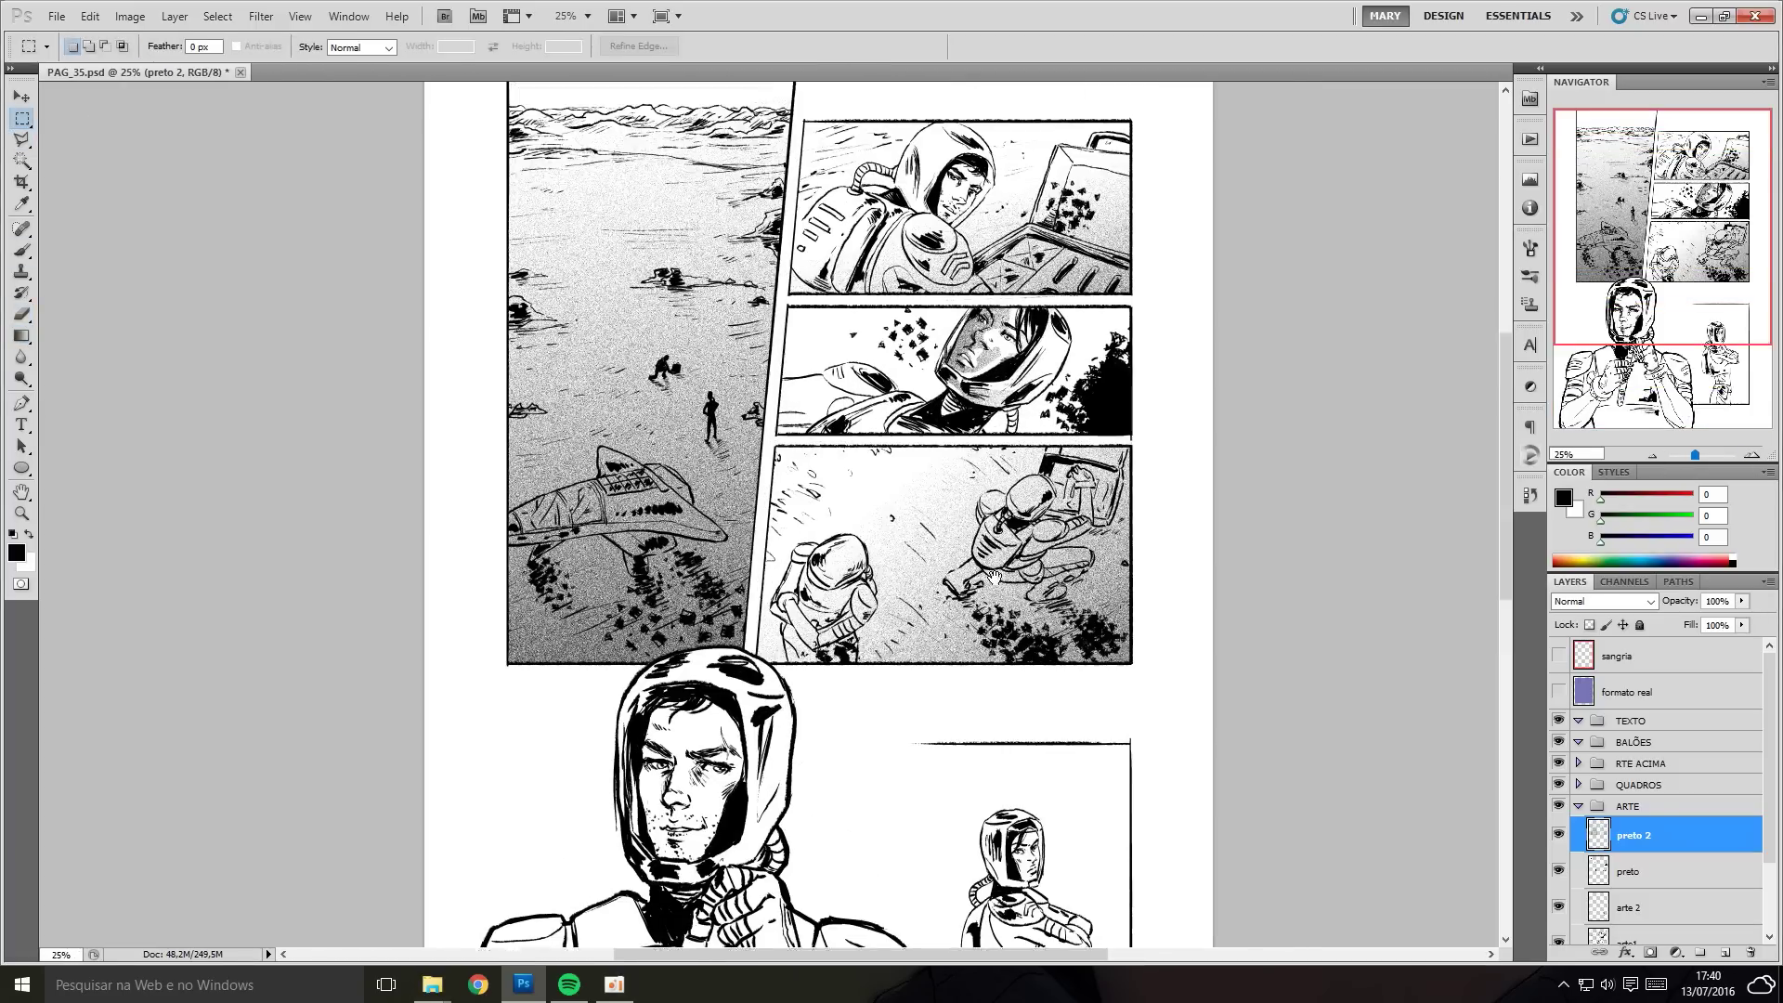
scroll(906, 697, "up", 2)
left_click(1650, 952)
left_click_drag(650, 631, 906, 697)
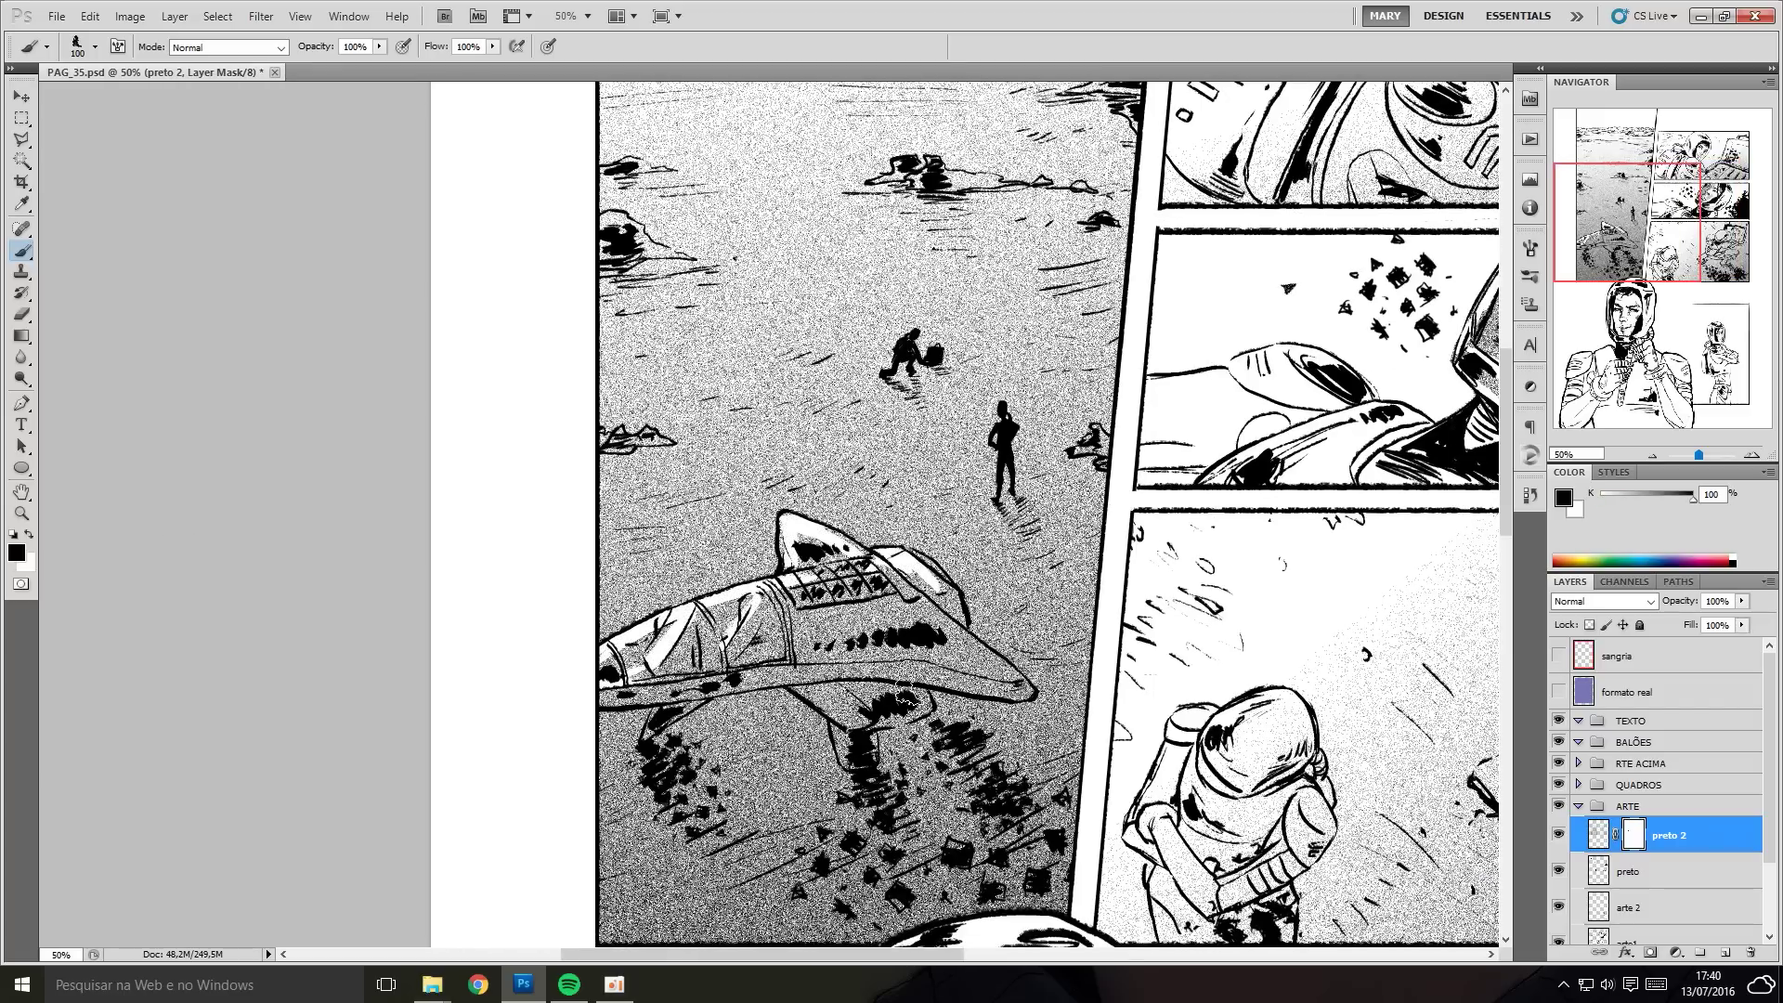
scroll(971, 622, "up", 5)
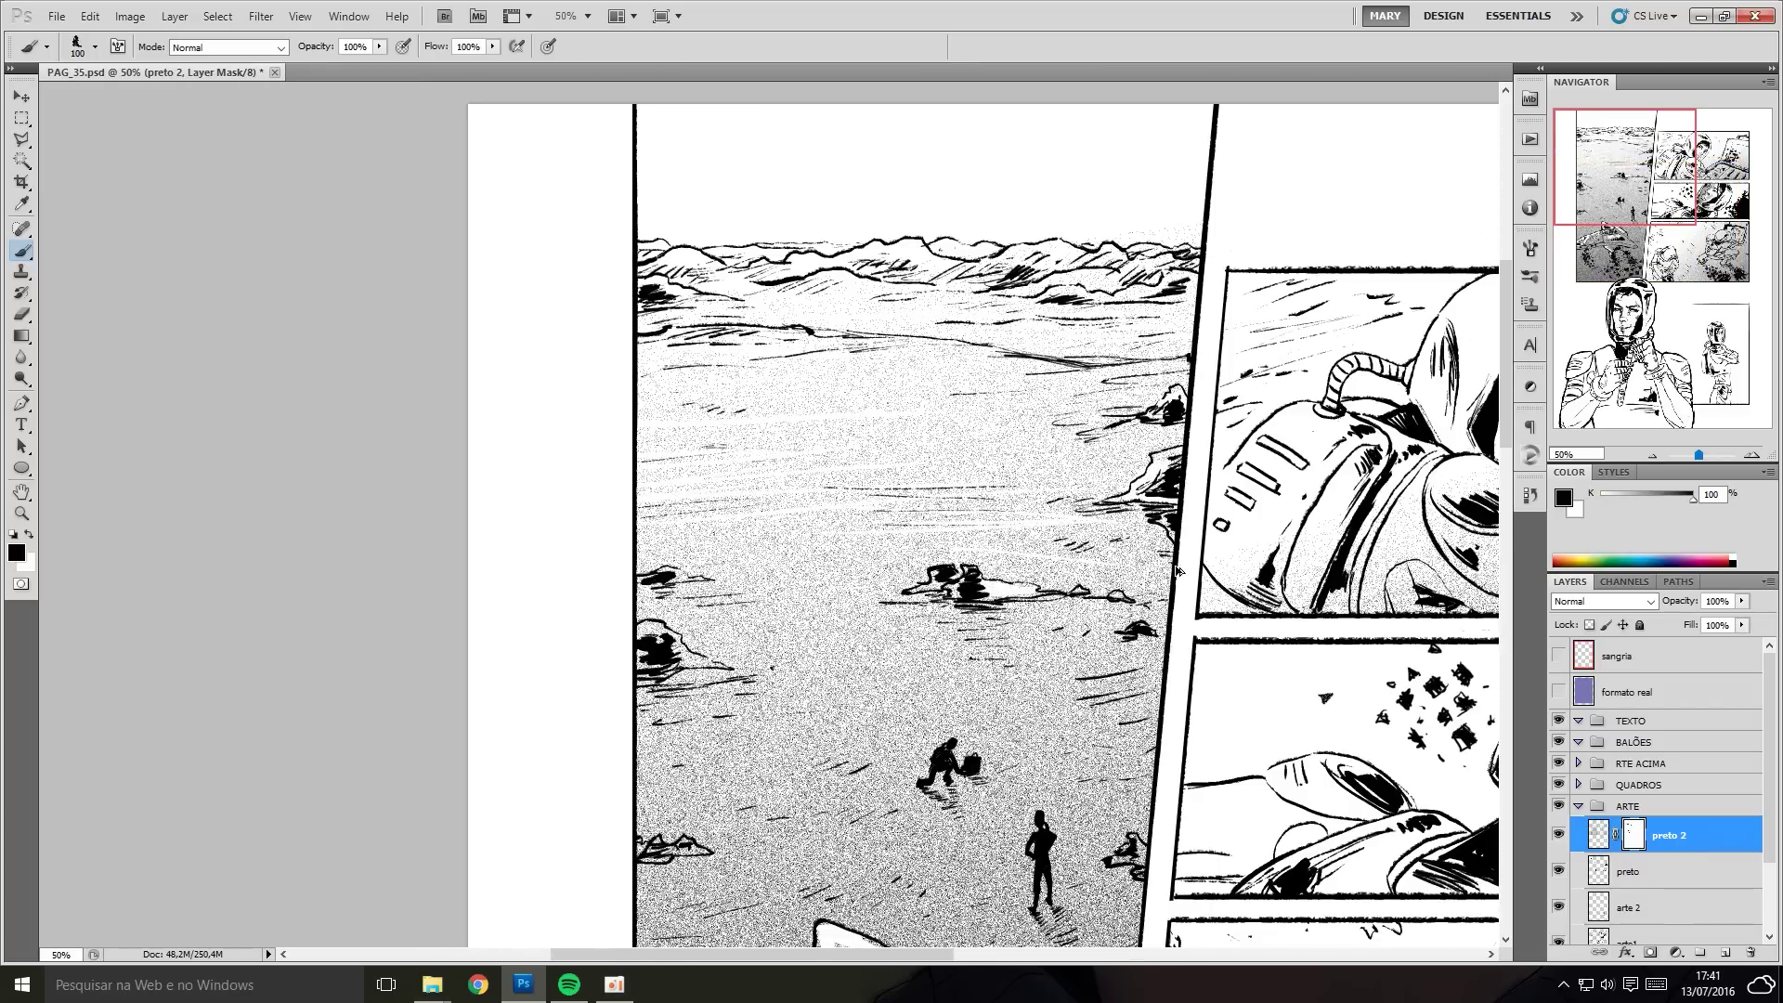
scroll(1101, 502, "down", 2)
mouse_move(797, 573)
left_mouse_down()
mouse_move(785, 706)
mouse_move(715, 845)
left_mouse_up()
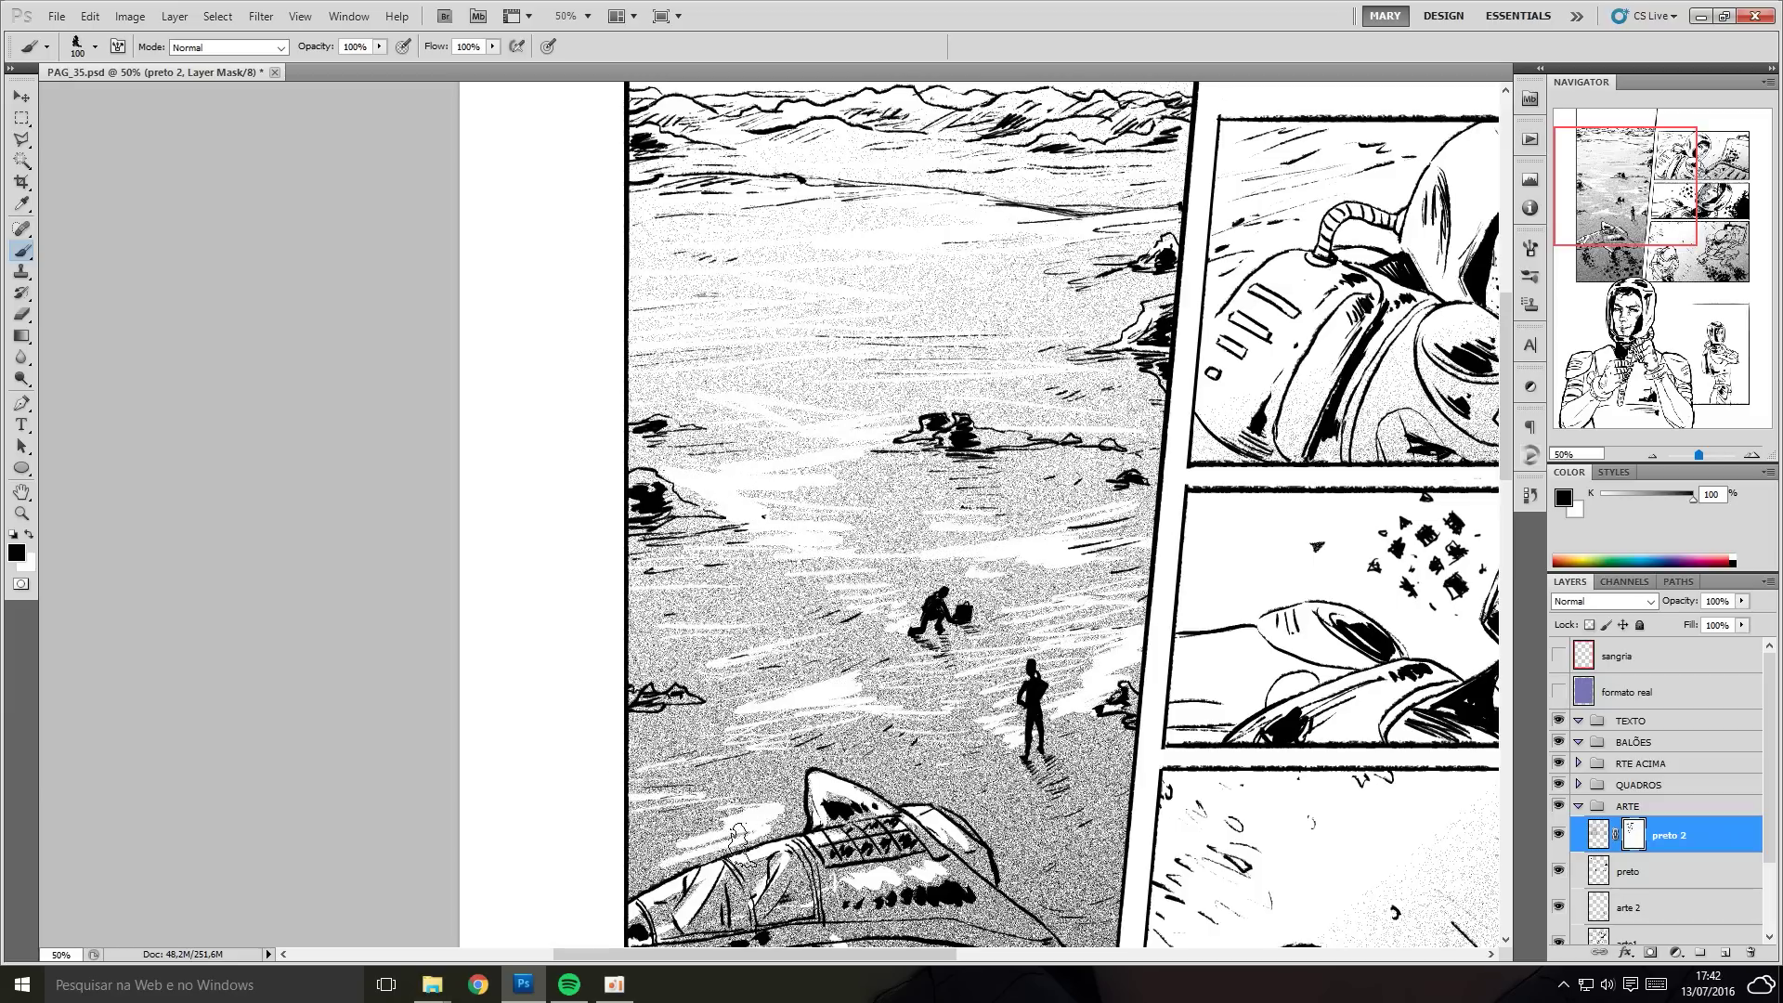
key("bracketleft")
key("bracketleft")
key("bracketleft")
scroll(1022, 836, "down", 2)
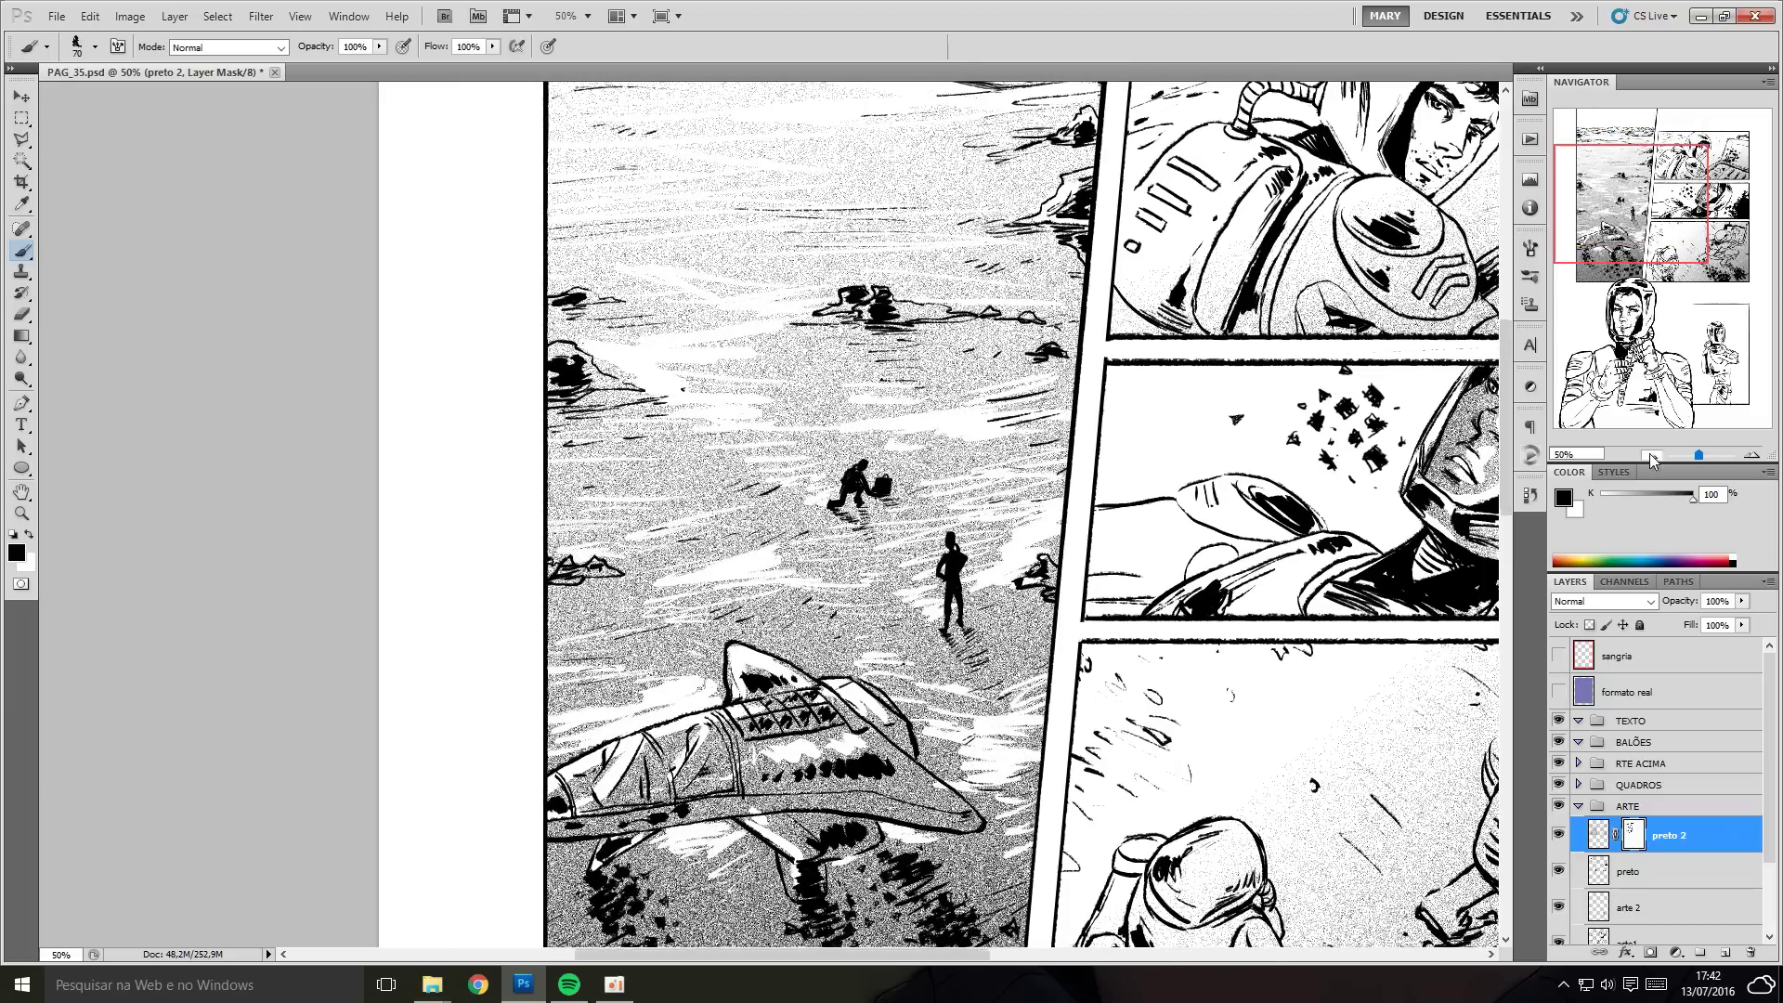
key("ctrl+minus")
scroll(881, 580, "down", 3)
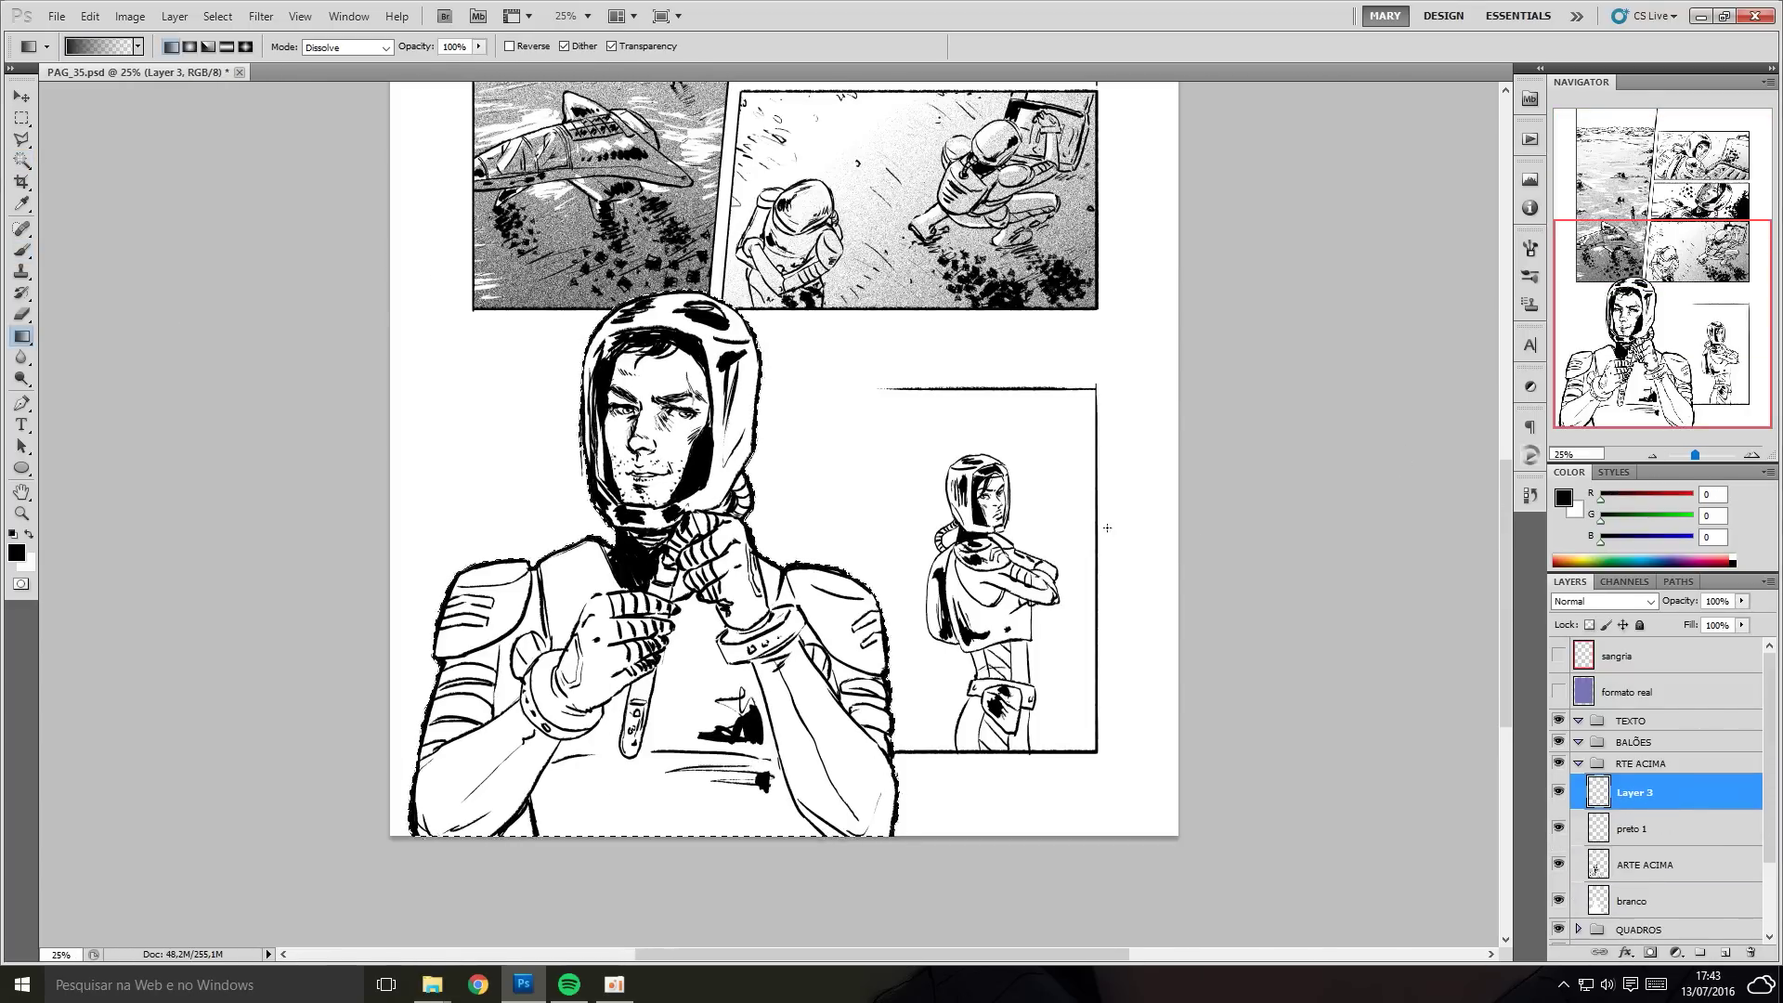
Fill the large astronaut with a dithered gradient and paint white highlights on chest and hands.
key("g")
left_click_drag(892, 817, 787, 483)
key("b")
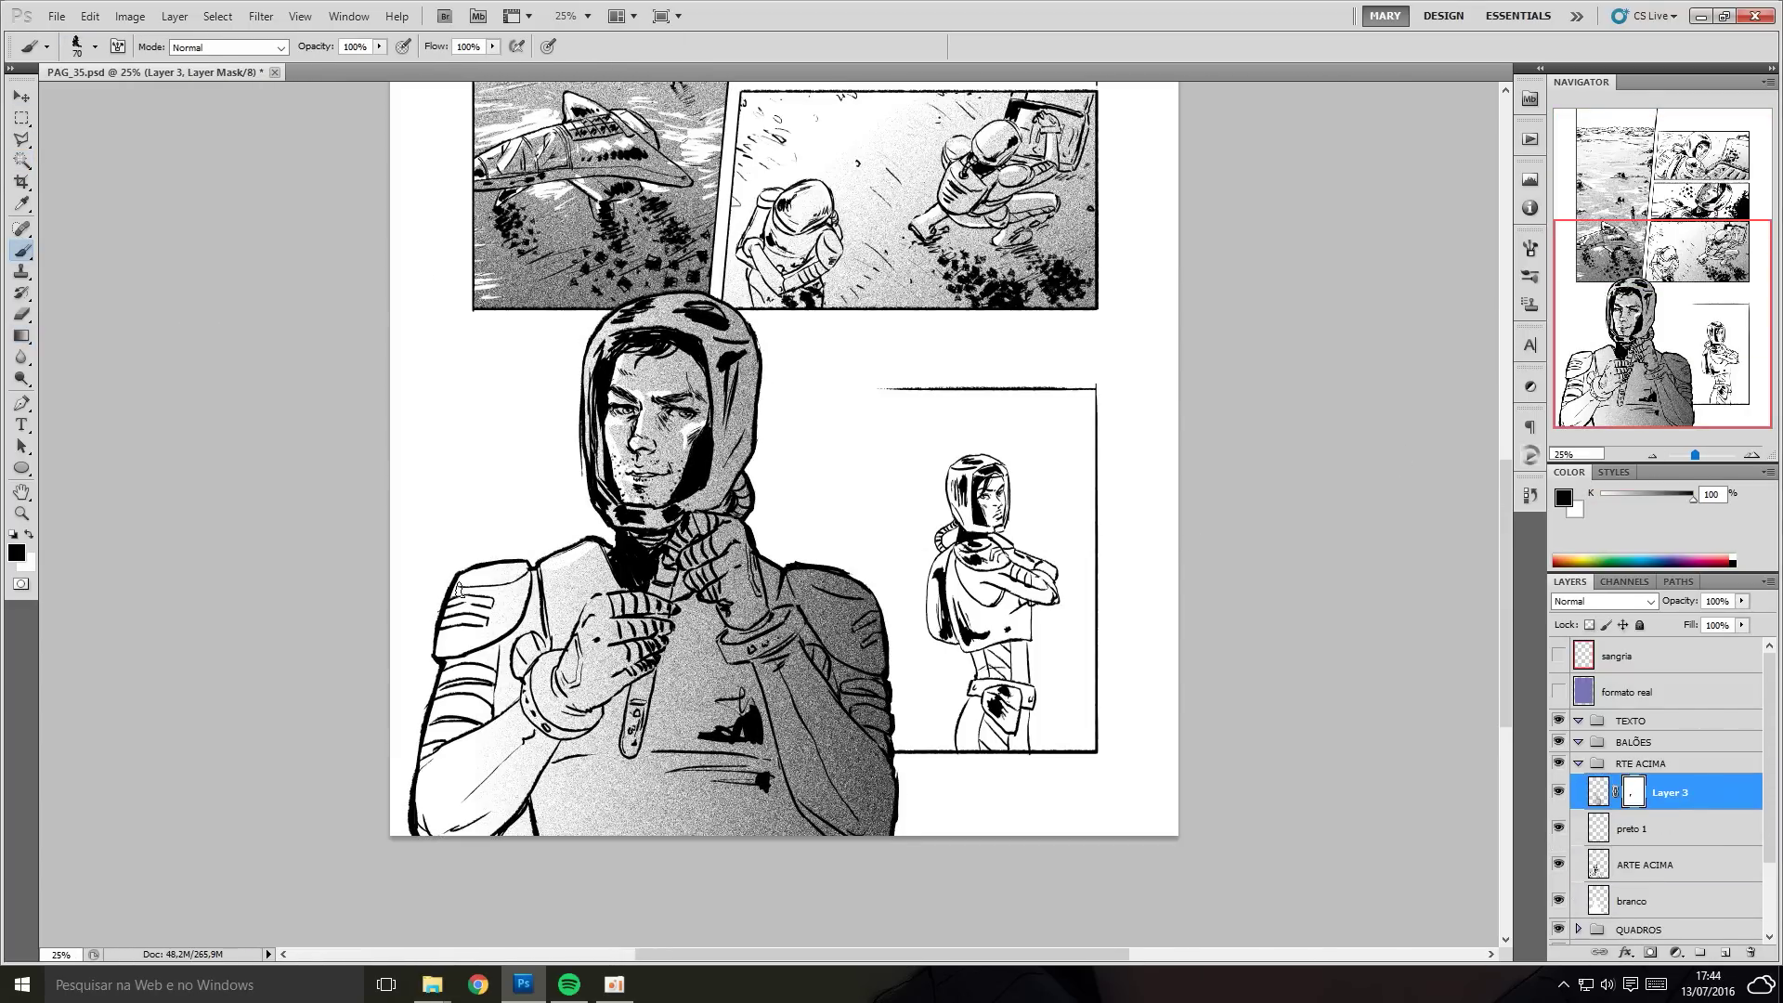
key("bracketright")
key("bracketright")
key("bracketright")
left_click_drag(734, 692, 613, 729)
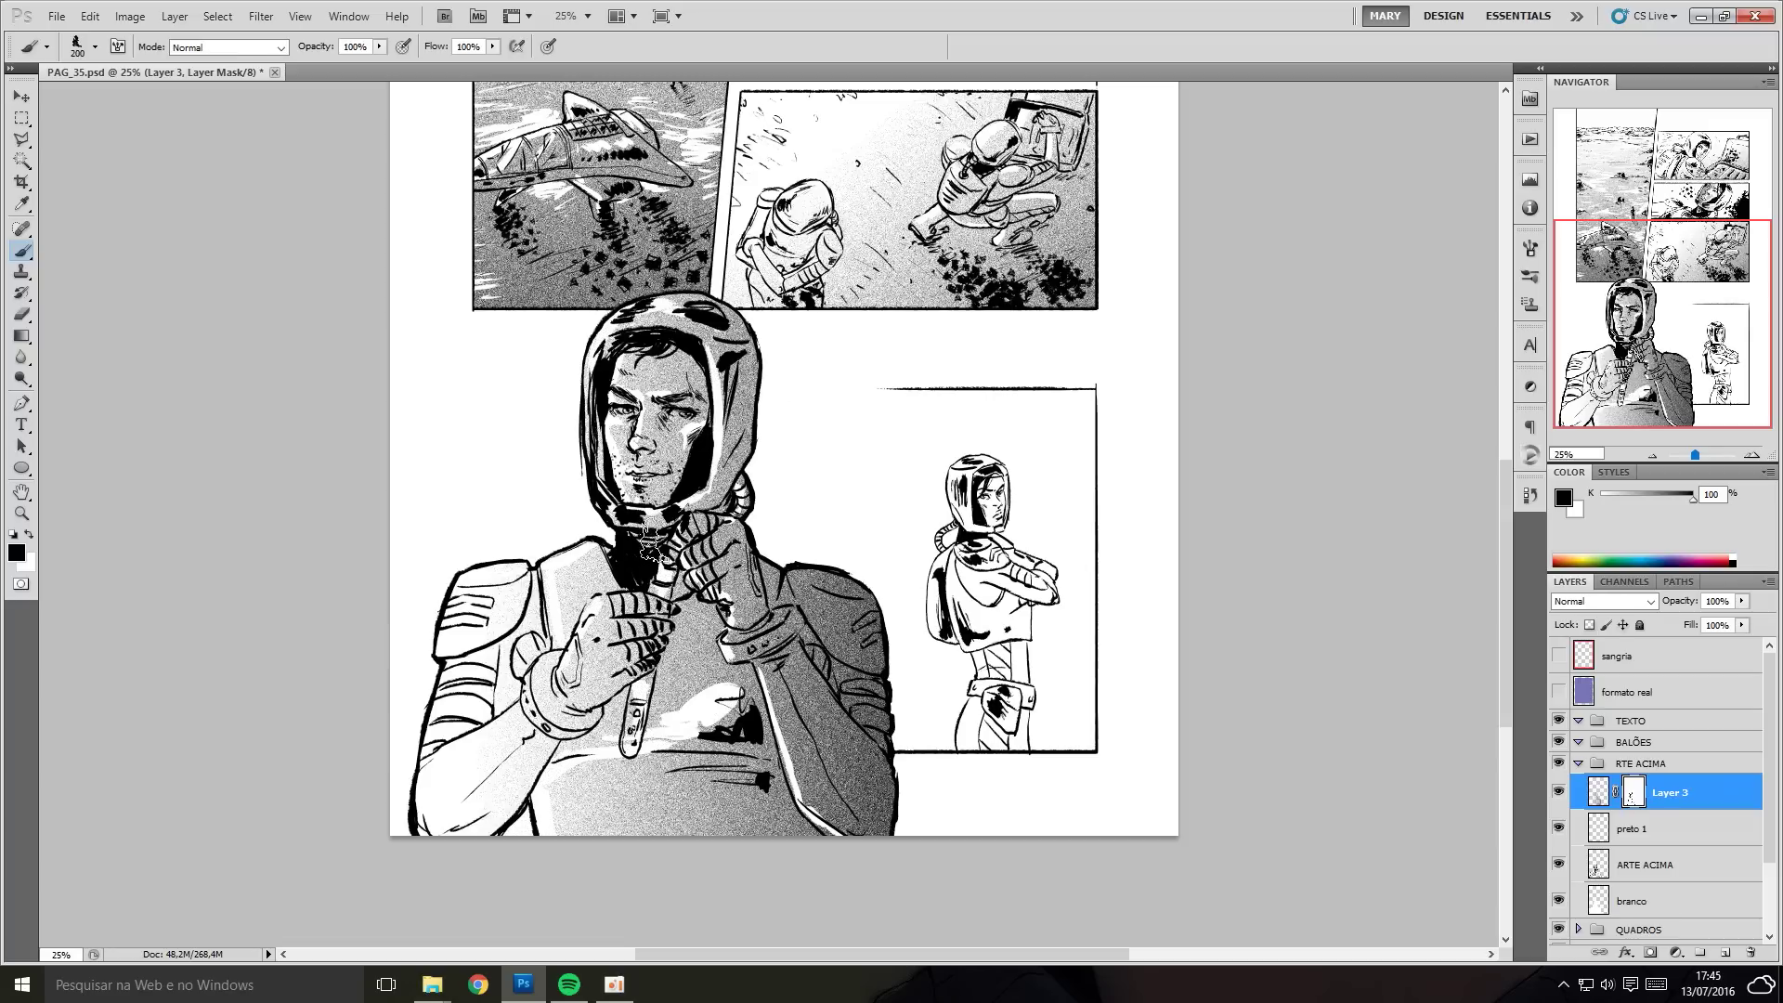
Restore the large astronaut's grey tone and reframe the view at 33.3 percent.
key("g")
key("ctrl+minus")
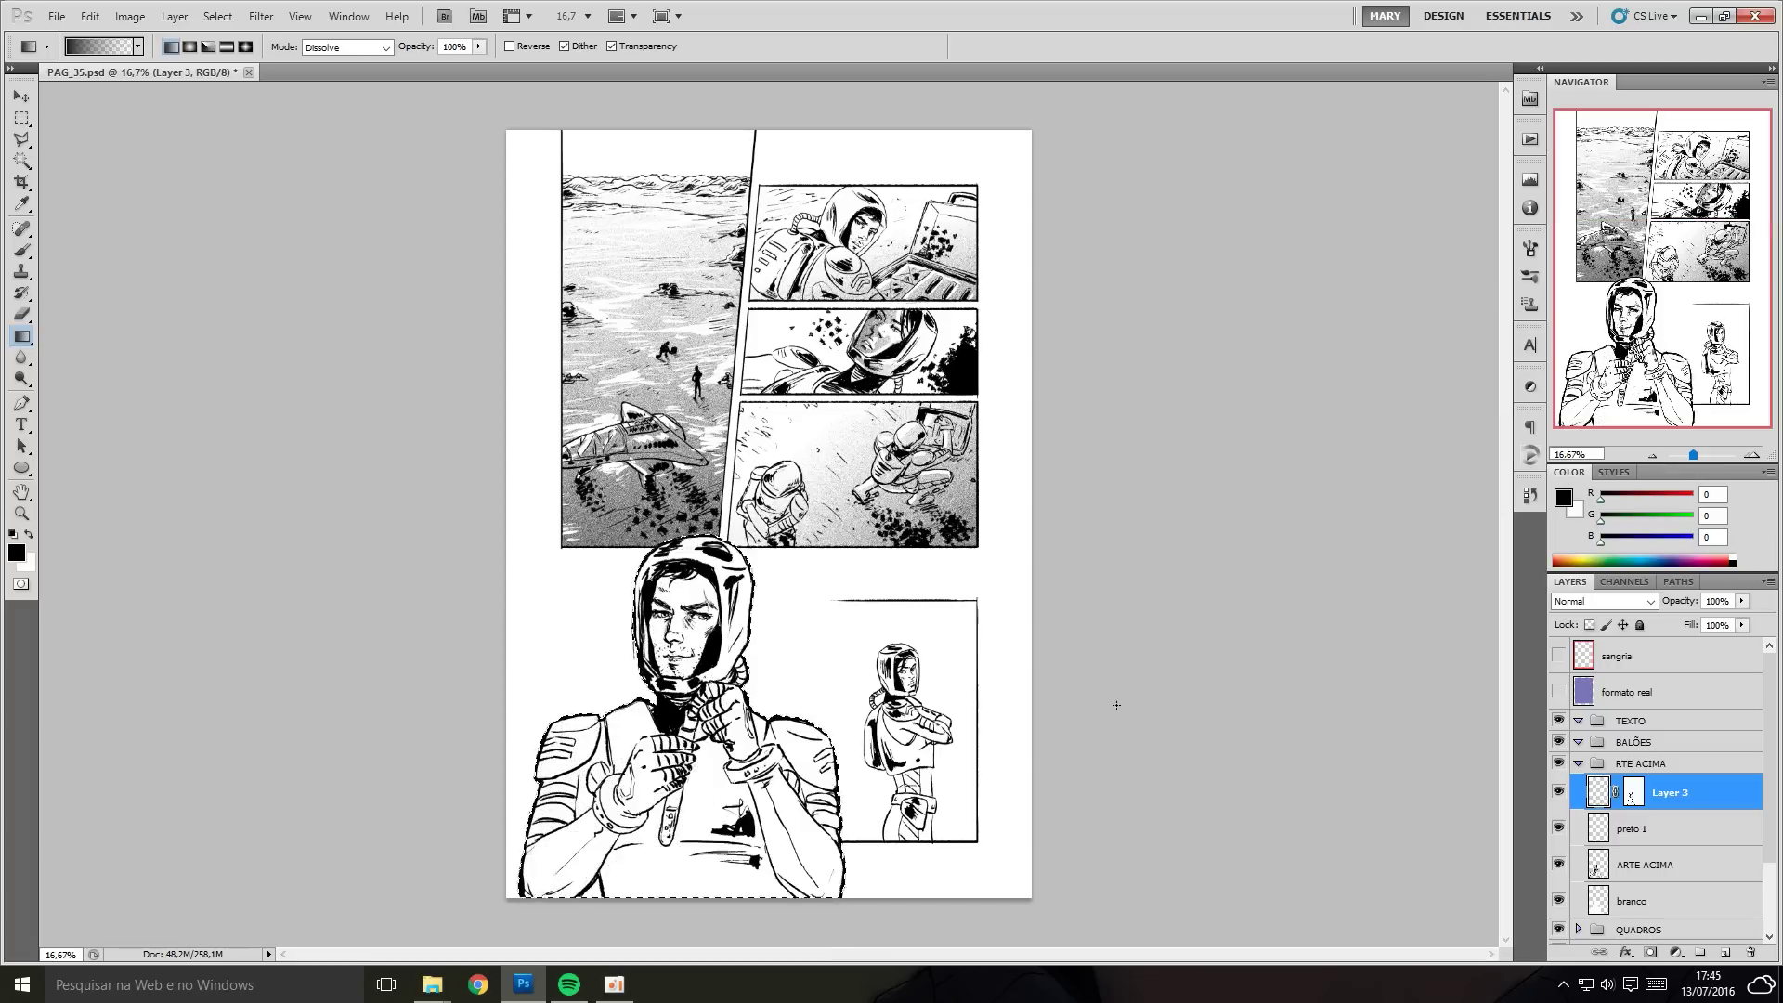
key("ctrl+z")
key("b")
key("ctrl+plus")
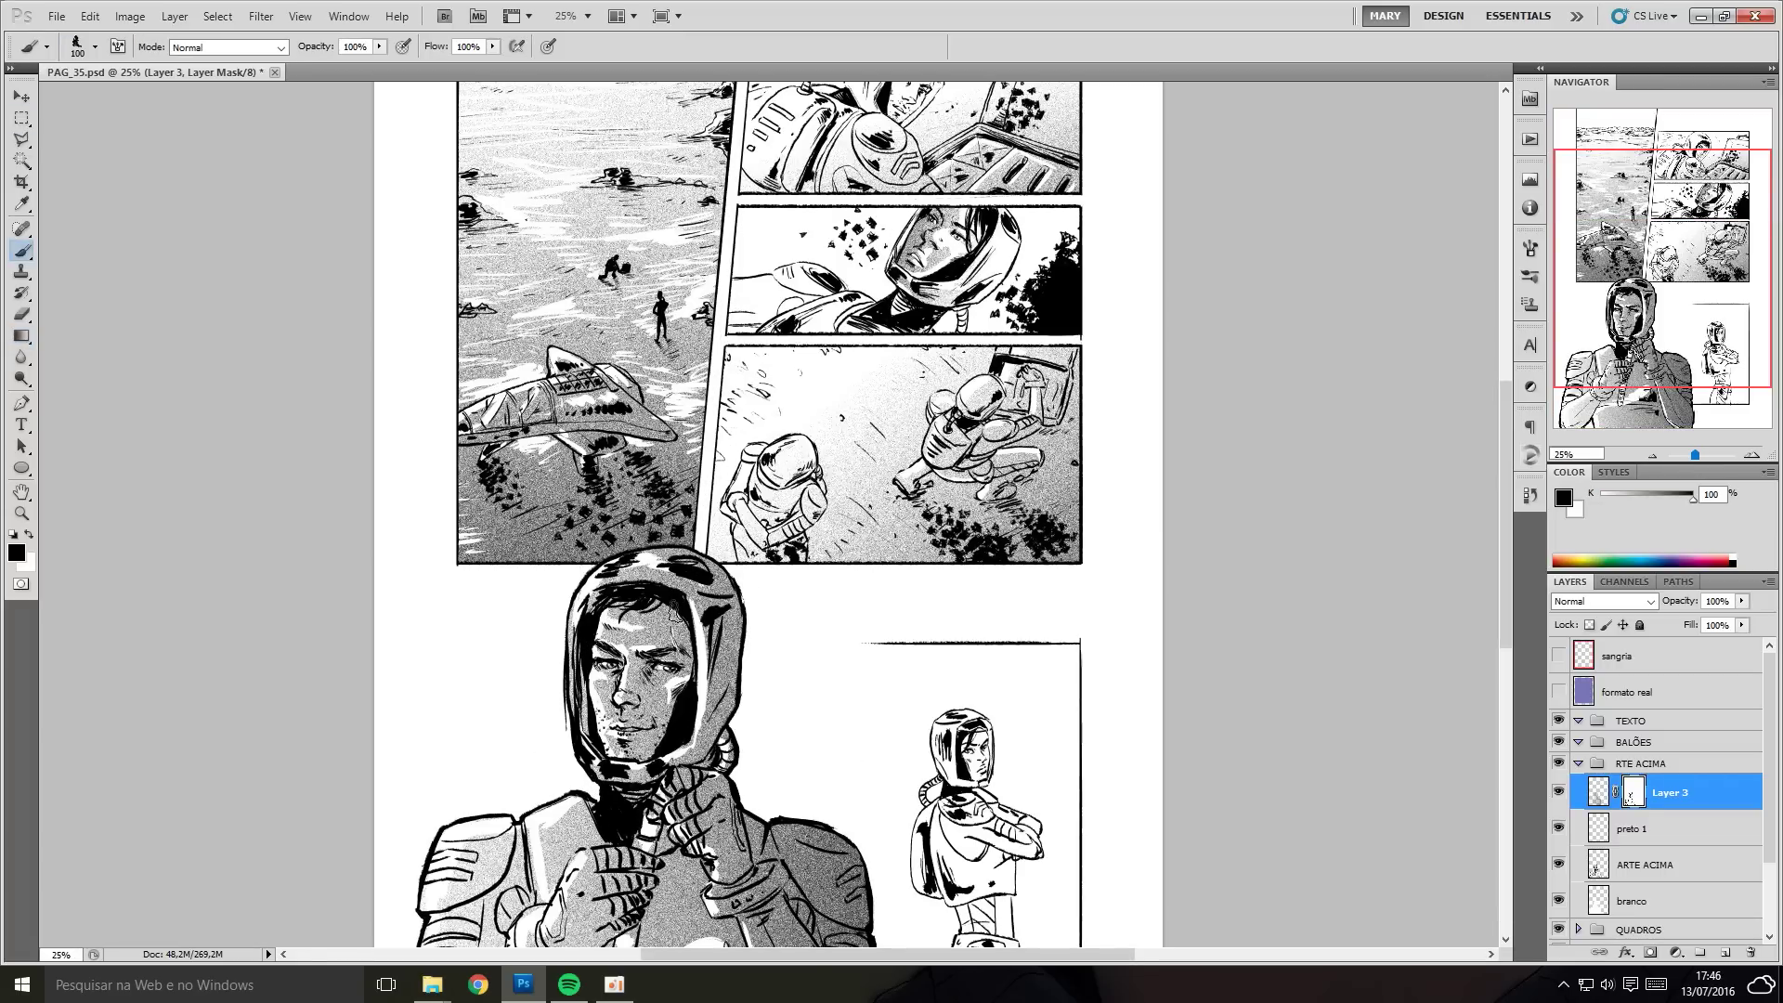
left_click_drag(678, 795, 613, 543)
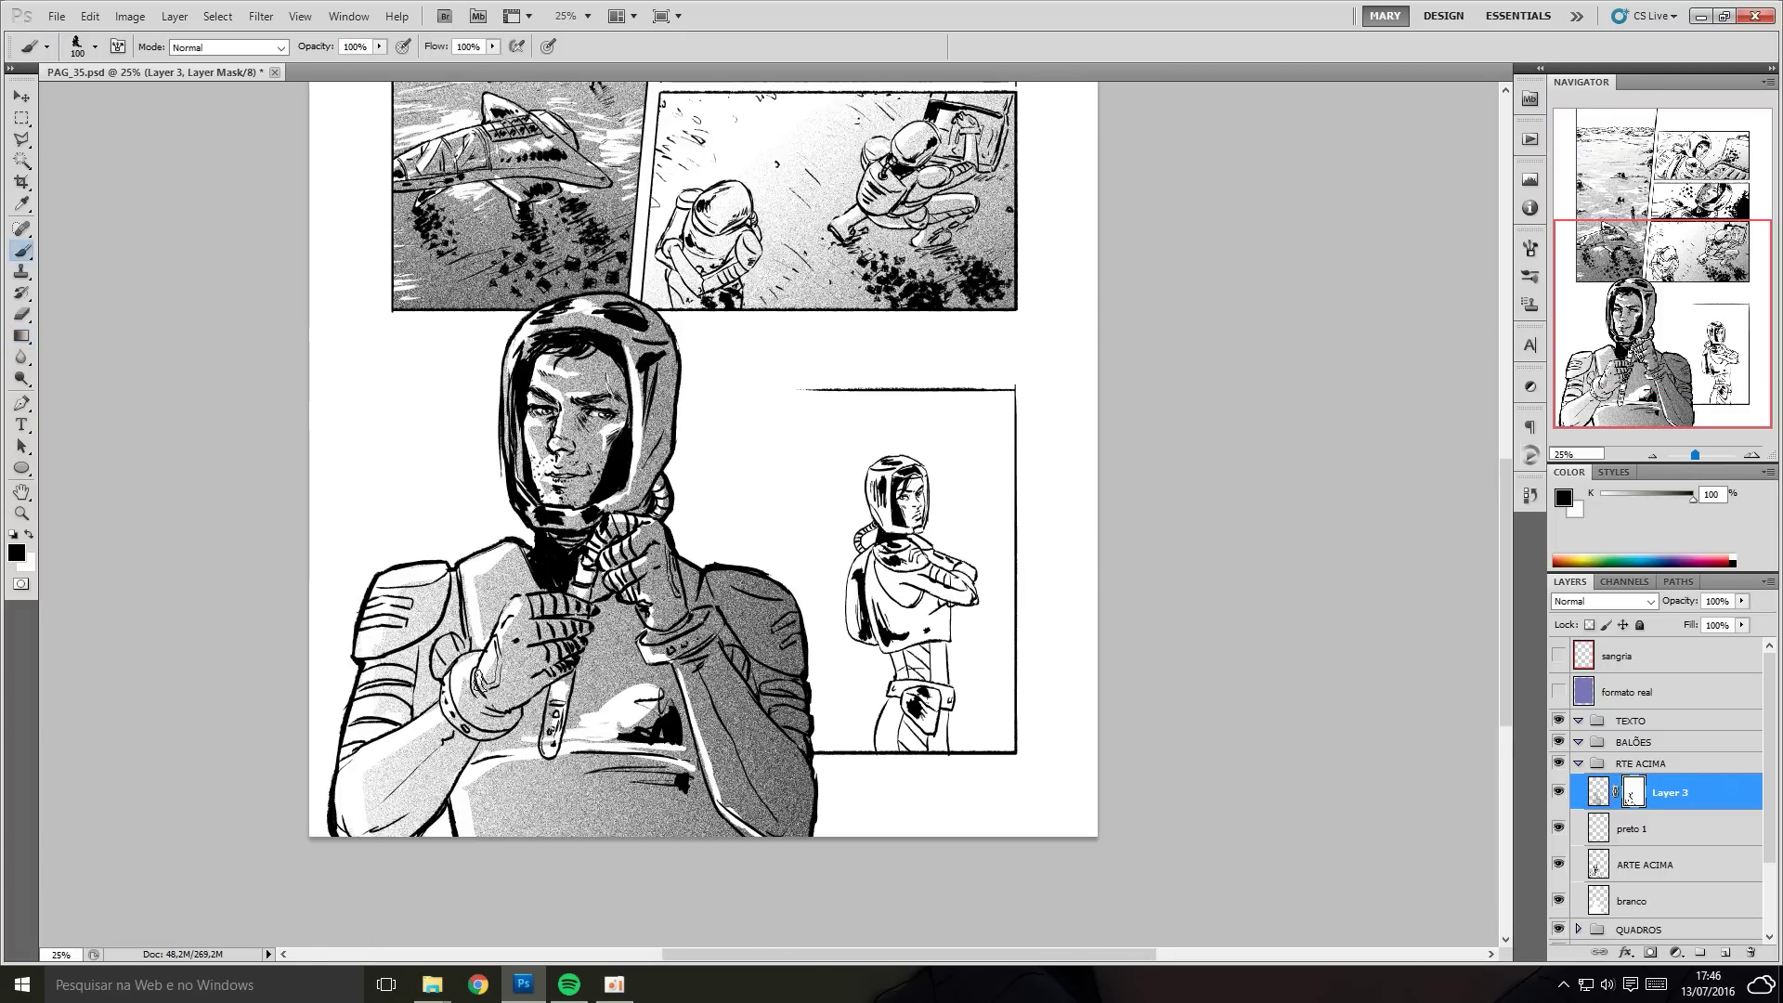
key("ctrl+minus")
key("ctrl+plus")
key("ctrl+plus")
With a larger brush, paint broad white highlights across the astronaut's suit.
right_click(477, 497)
key("Escape")
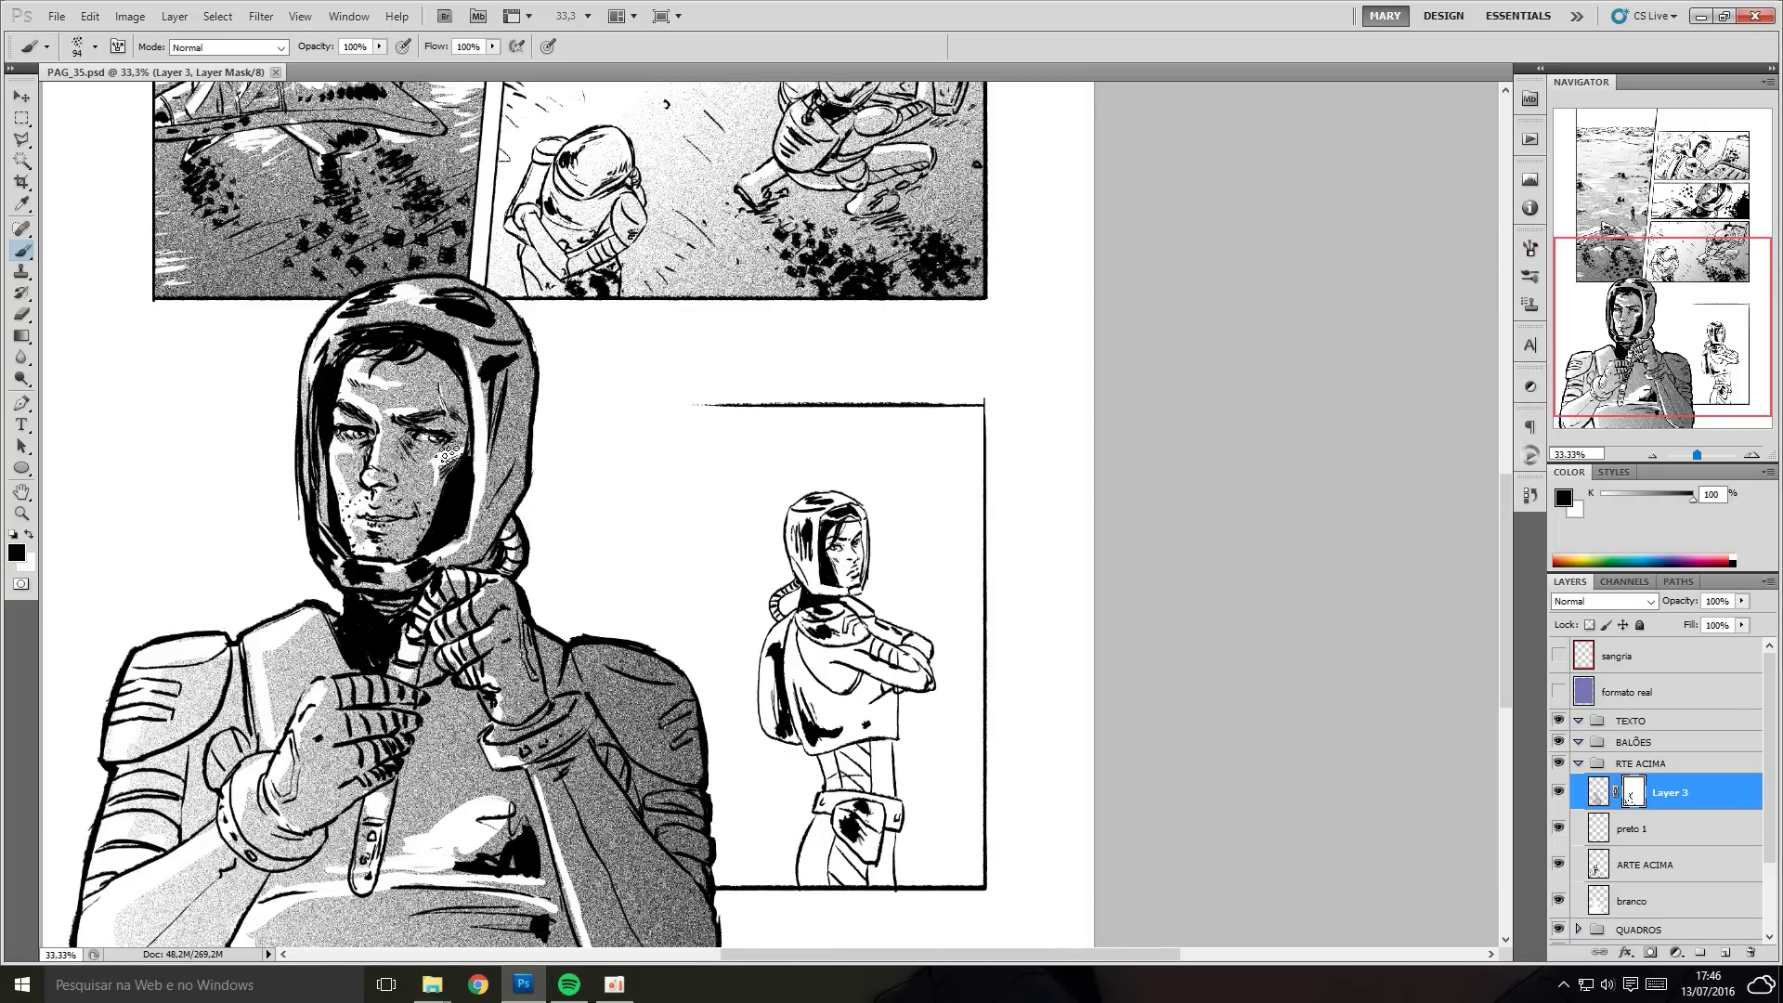
left_click_drag(781, 610, 941, 250)
key("]")
key("]")
key("]")
left_click_drag(881, 123, 888, 257)
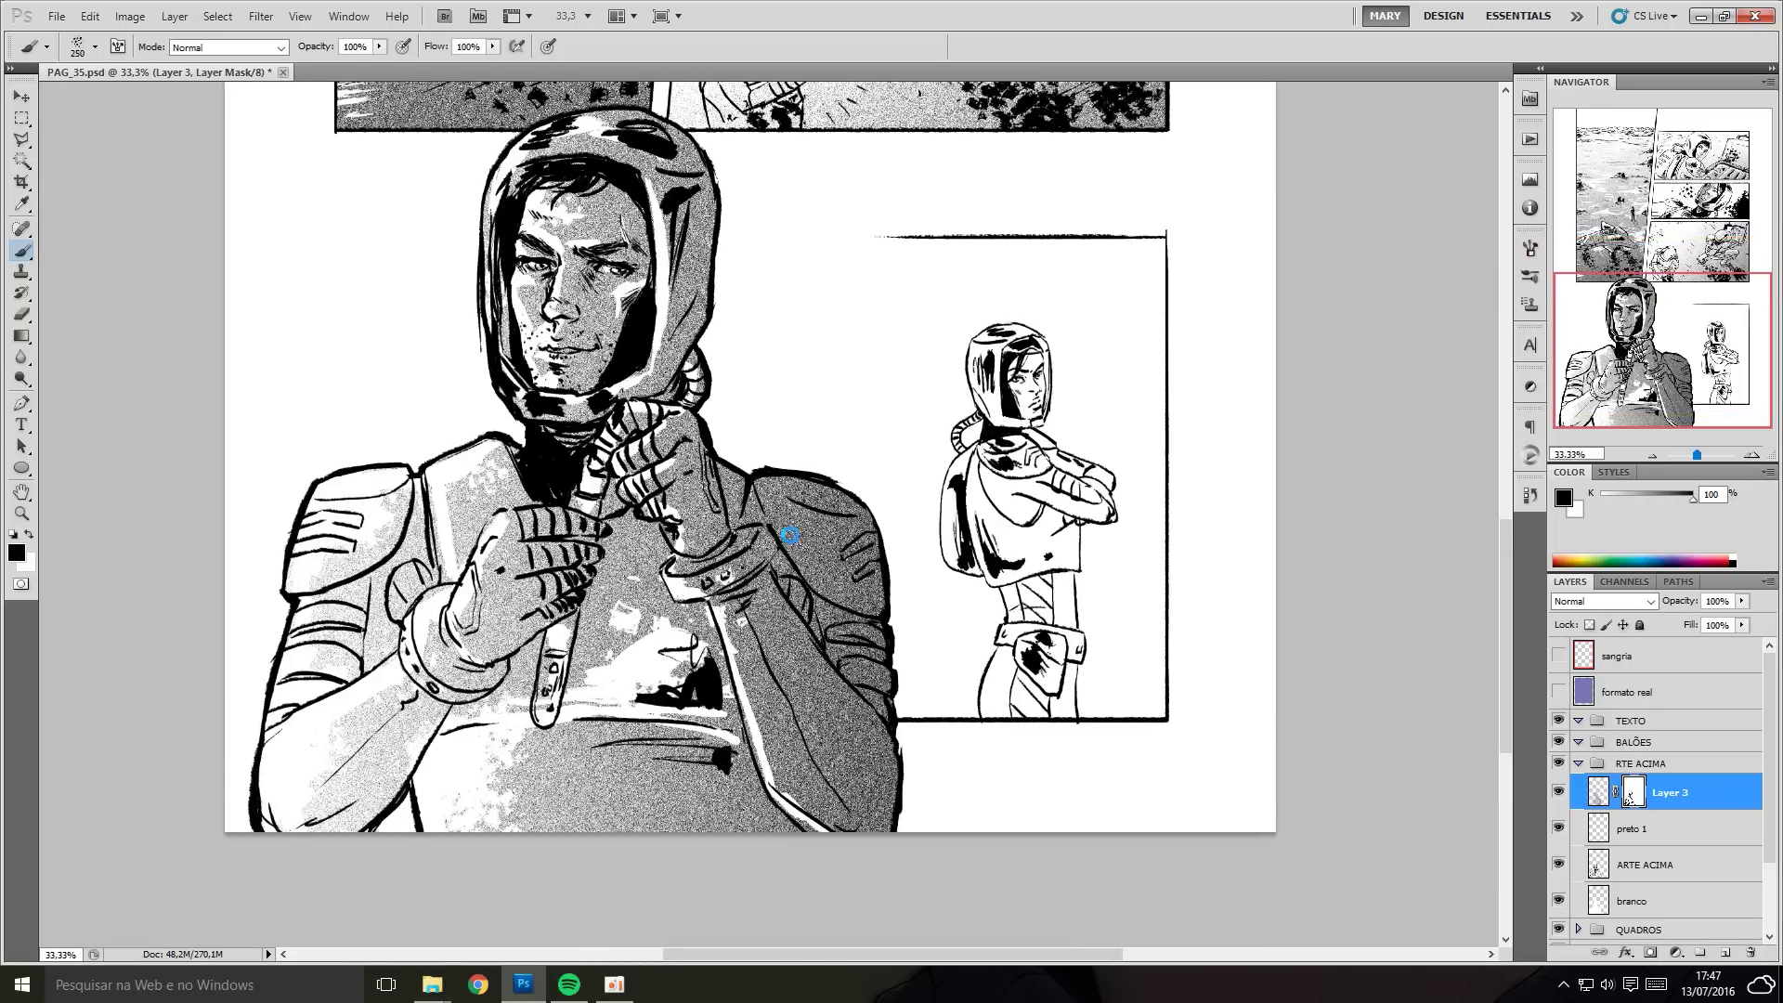
left_click_drag(946, 478, 876, 571)
Marquee-select the small astronaut and shade it with a dithered gradient fill.
key("m")
left_click_drag(857, 813, 1053, 393)
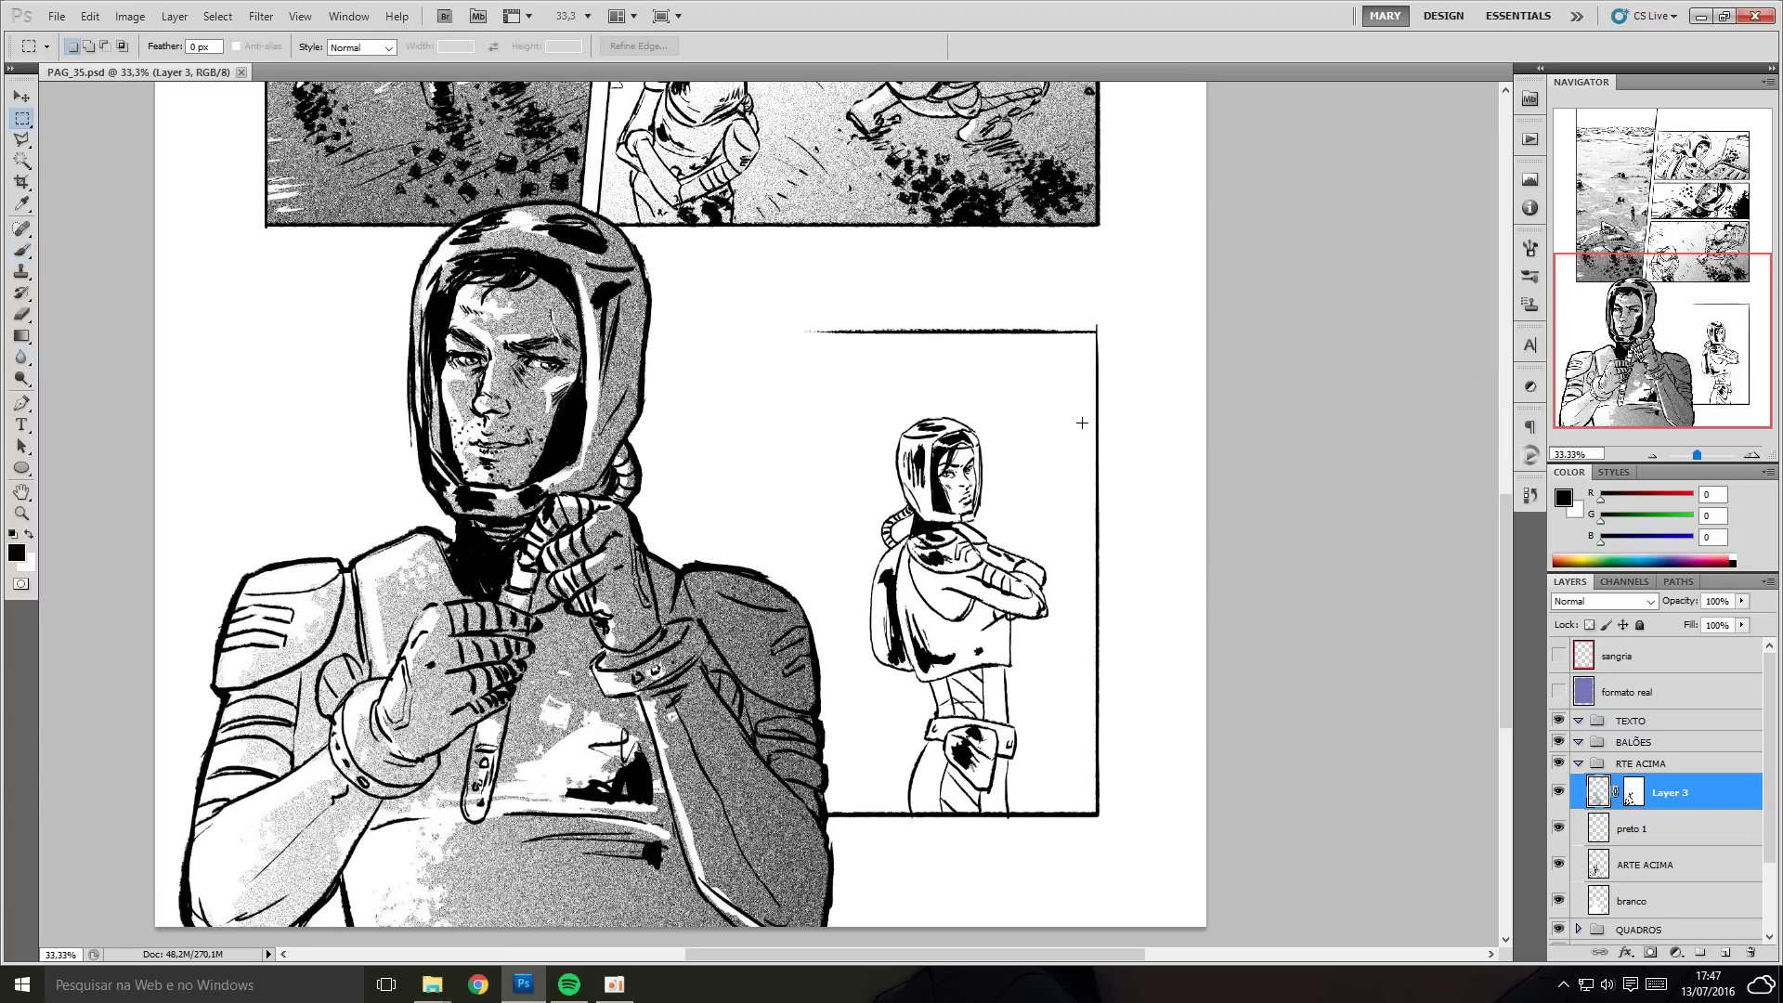
left_click(21, 336)
left_click(101, 334)
mouse_move(956, 808)
left_mouse_down()
mouse_move(957, 400)
mouse_move(1085, 595)
left_mouse_up()
key("ctrl+d")
Delete then restore the small astronaut's grey tone, returning to the Brush on the mask.
key("b")
key("m")
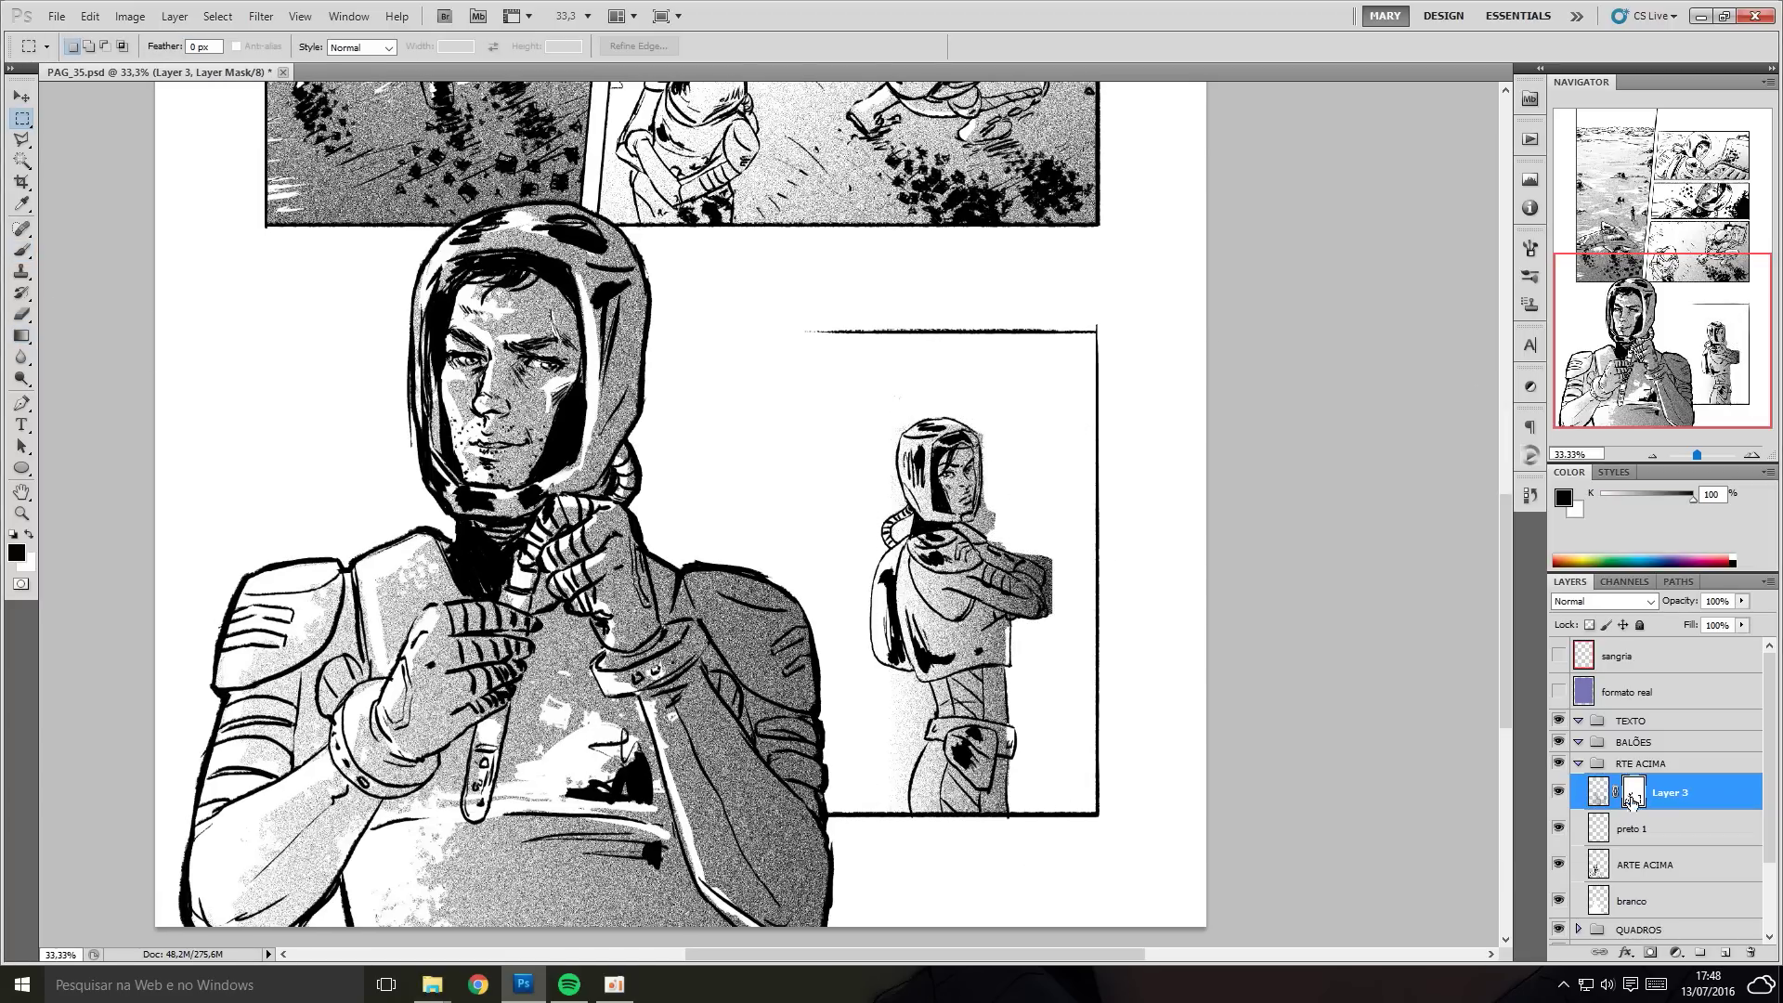
left_click(1597, 791)
left_click_drag(855, 386, 1046, 819)
key("Delete")
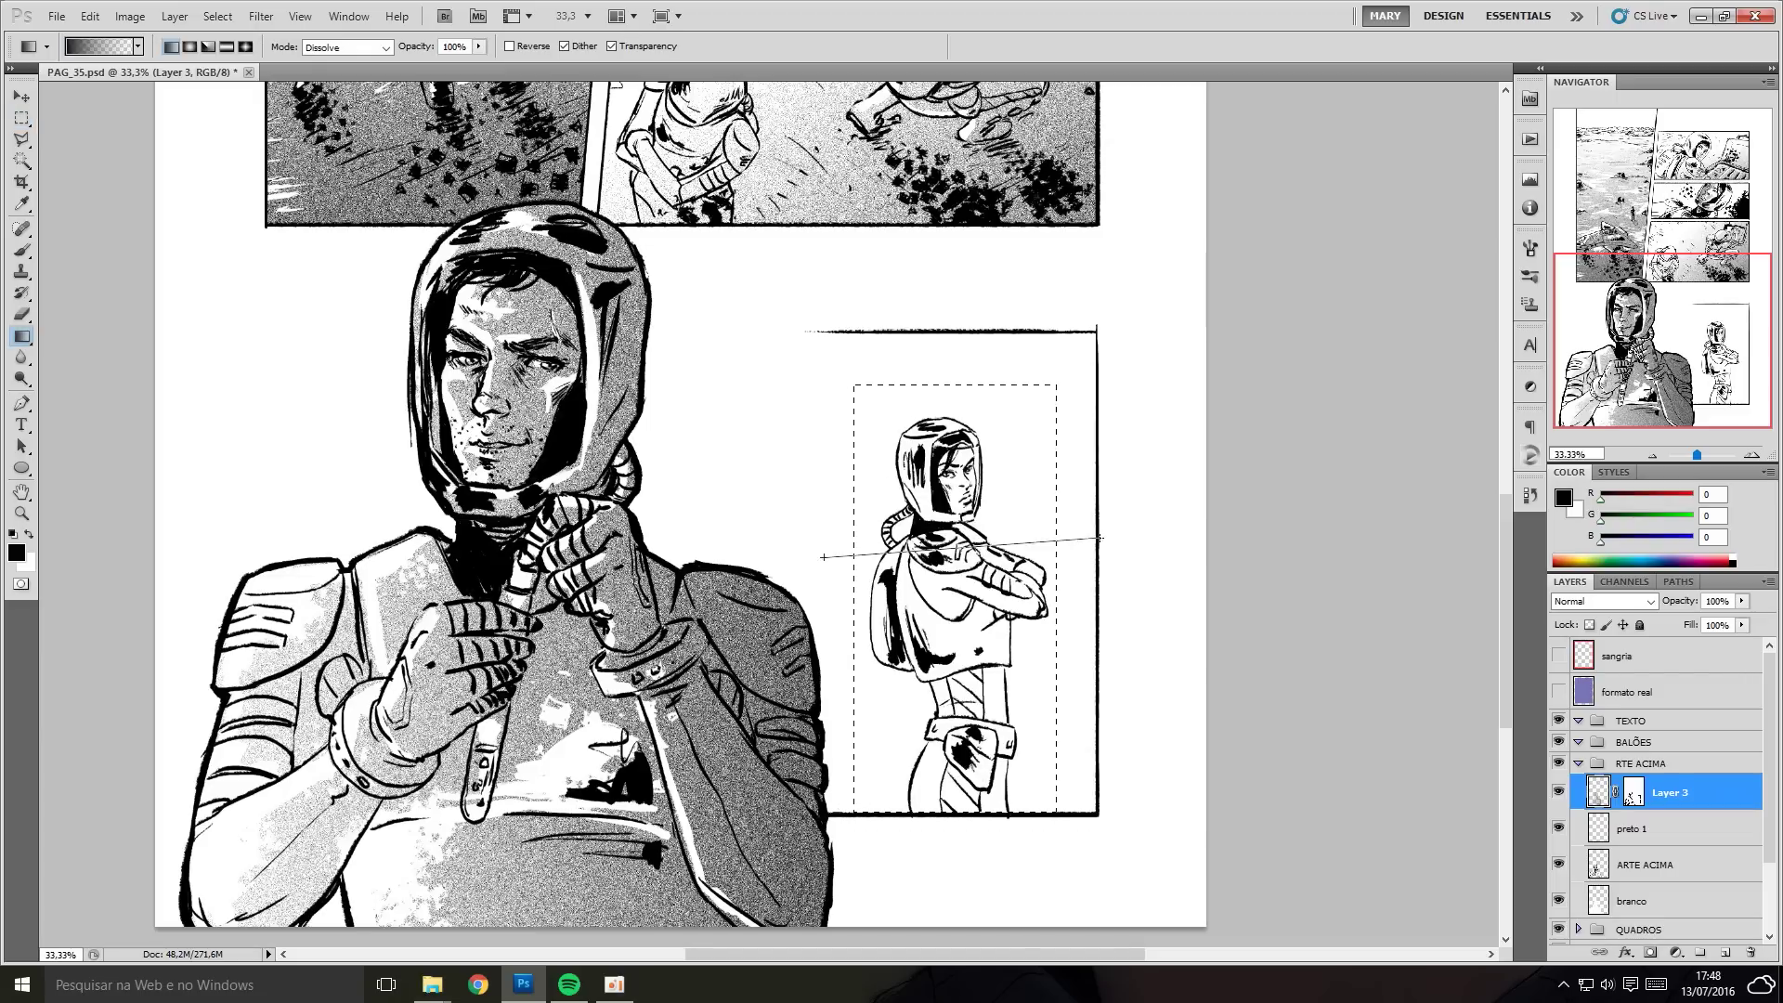
key("ctrl+alt+z")
key("ctrl+alt+z")
key("b")
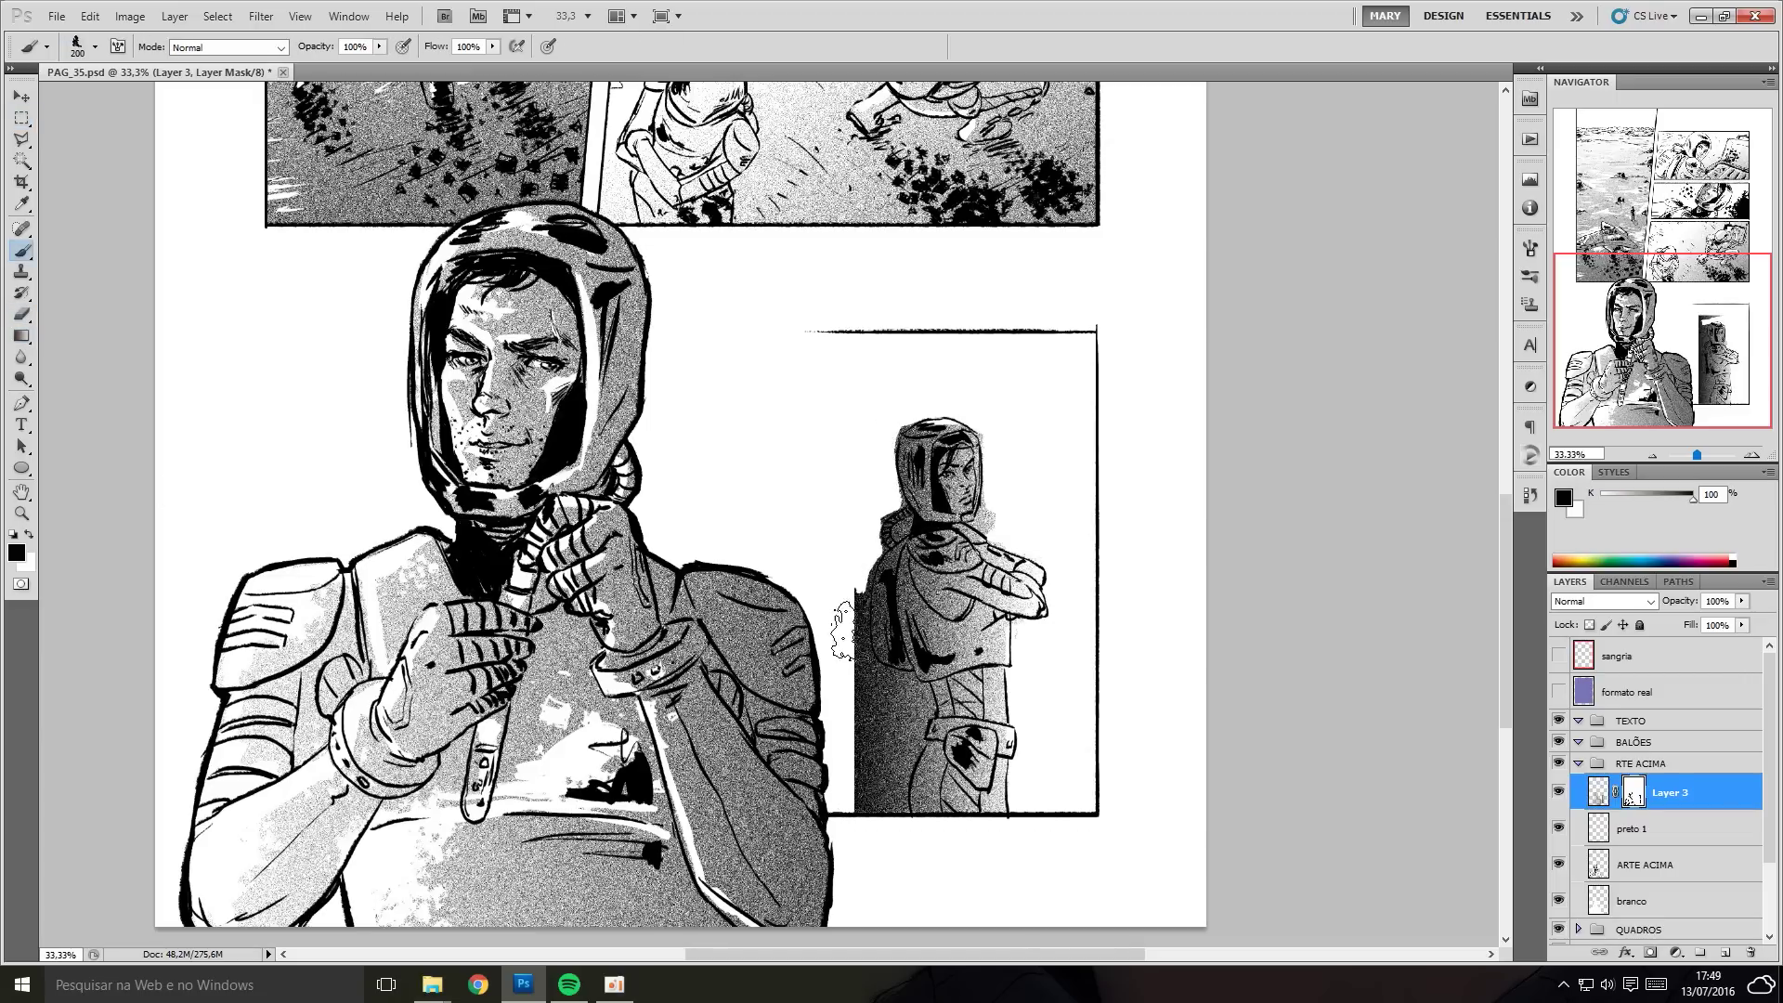